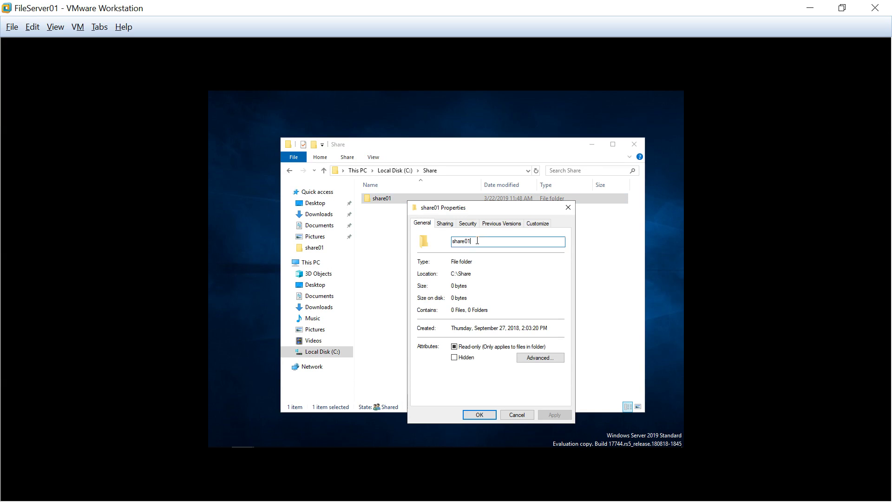
Step: Confirm the domain user's permissions on share01 at C:\Share and check the folder is empty
{"action": "left_click_drag", "start_coordinate": [477, 241], "coordinate": [437, 242]}
{"action": "left_click_drag", "start_coordinate": [473, 276], "coordinate": [444, 275]}
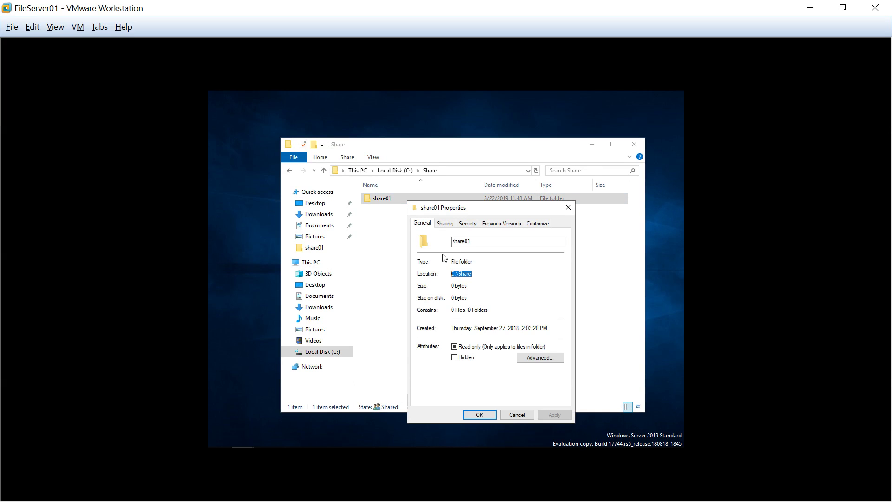
{"action": "left_click", "coordinate": [467, 224]}
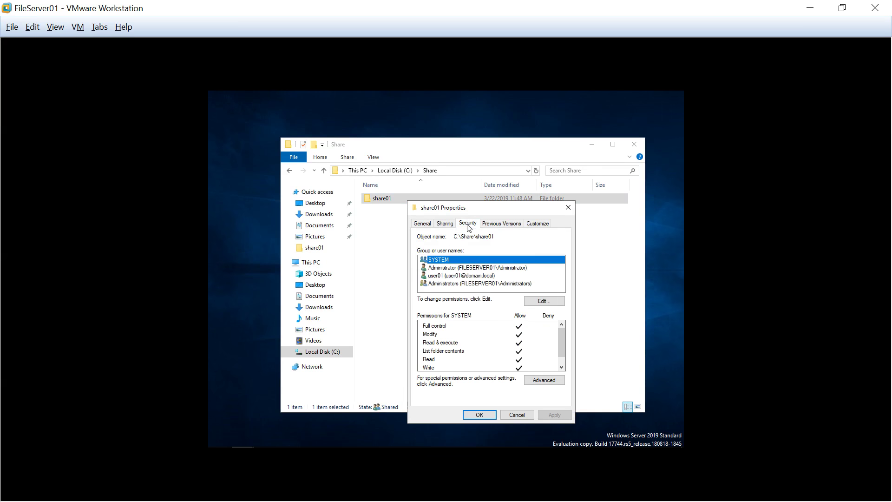
{"action": "left_click", "coordinate": [467, 278]}
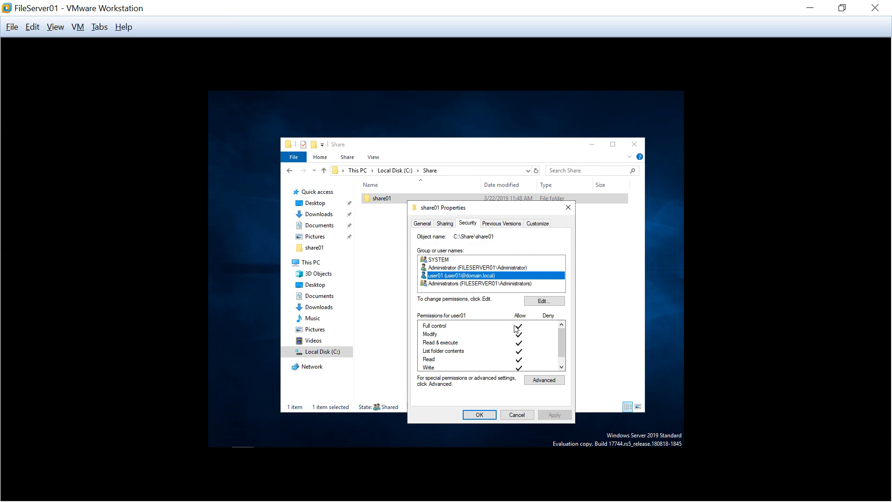
{"action": "left_click", "coordinate": [479, 415]}
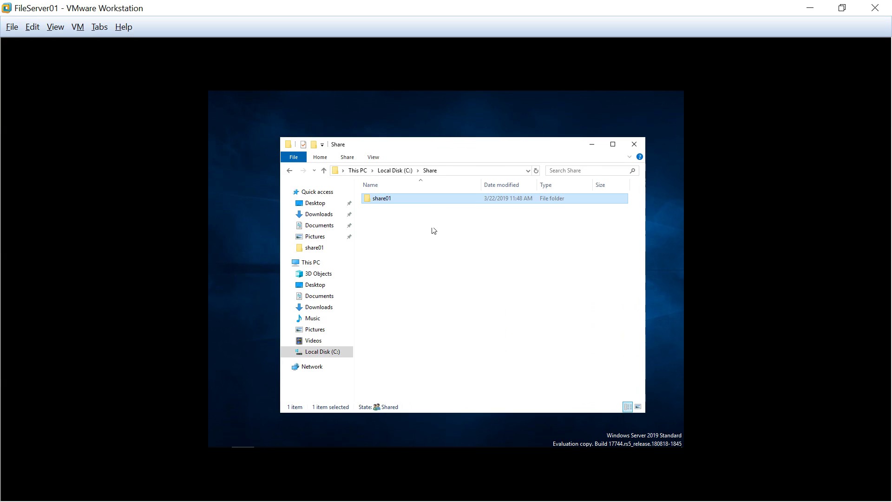
{"action": "double_click", "coordinate": [434, 202]}
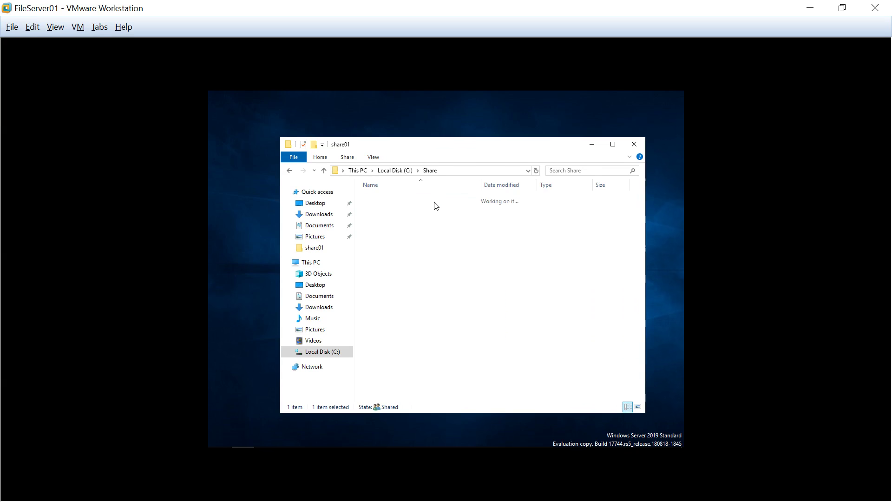
{"action": "left_click", "coordinate": [289, 171]}
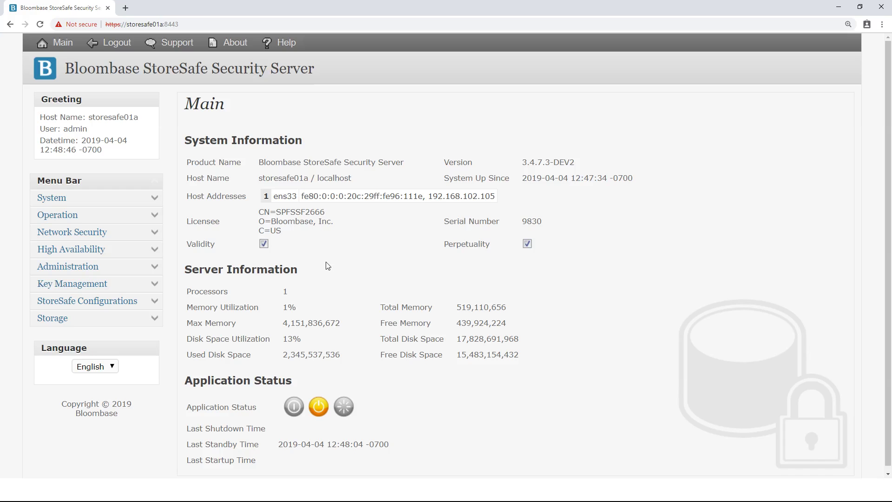
Step: List all physical storage entries and open share01's storage configuration
{"action": "left_click", "coordinate": [157, 318]}
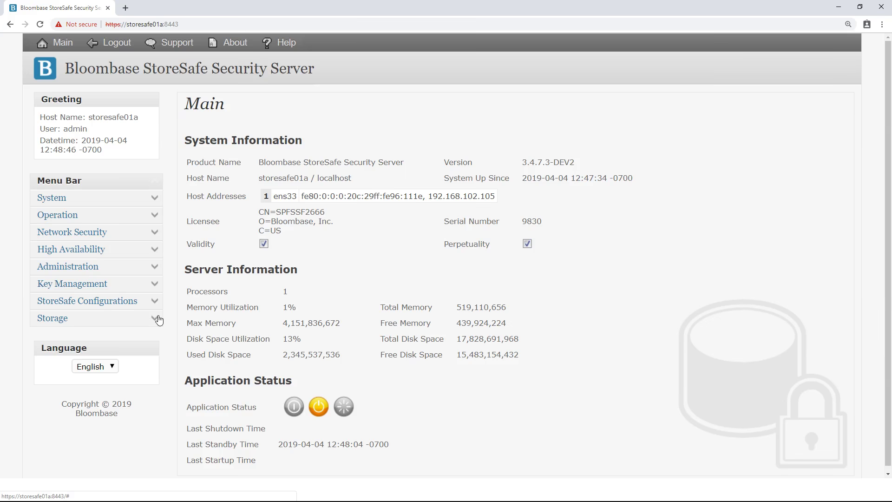
{"action": "left_click", "coordinate": [91, 383]}
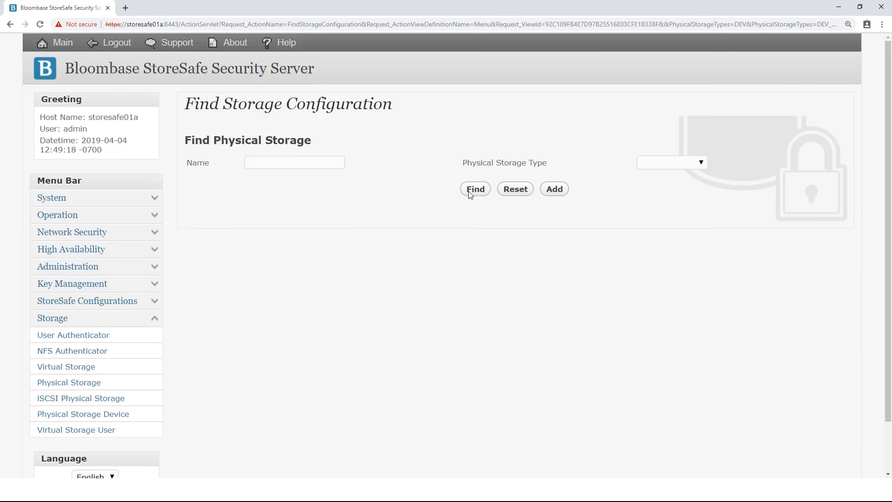
{"action": "left_click", "coordinate": [470, 192]}
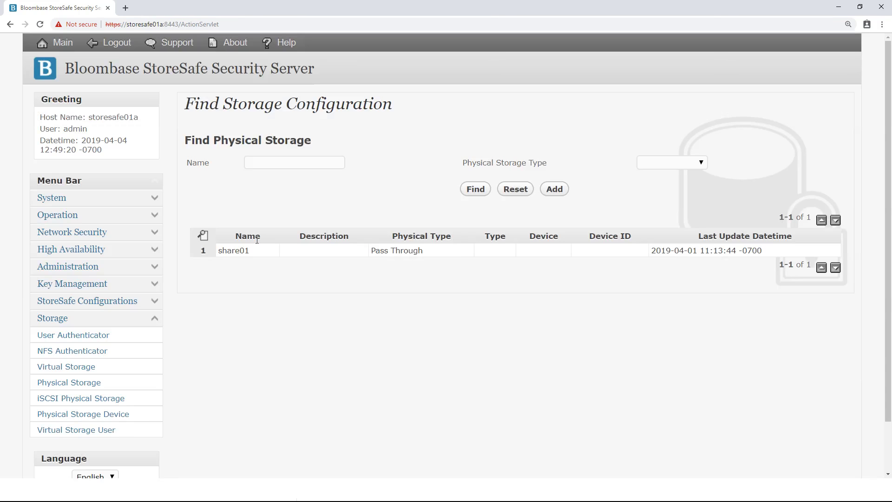
{"action": "left_click", "coordinate": [241, 252]}
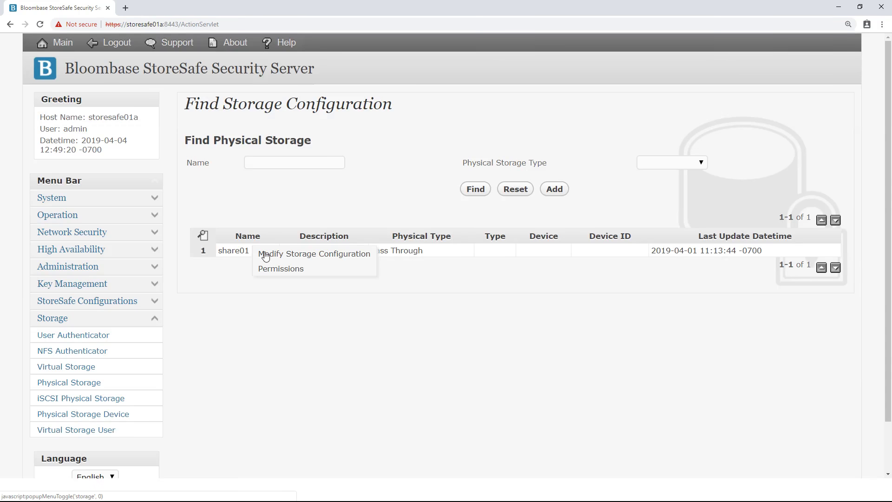
{"action": "left_click", "coordinate": [266, 254]}
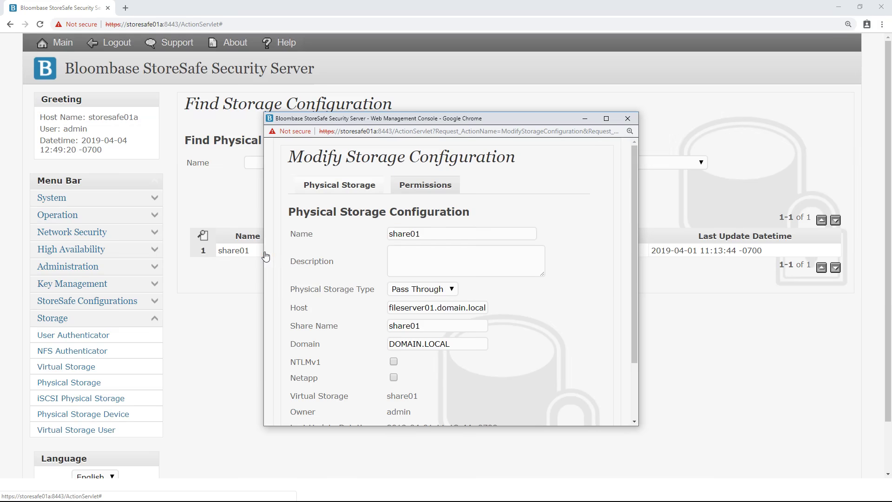
Step: Review share01's Pass Through type, host fileserver01.domain.local, share share01 and domain DOMAIN.LOCAL without changes
{"action": "left_click_drag", "start_coordinate": [427, 232], "coordinate": [370, 233]}
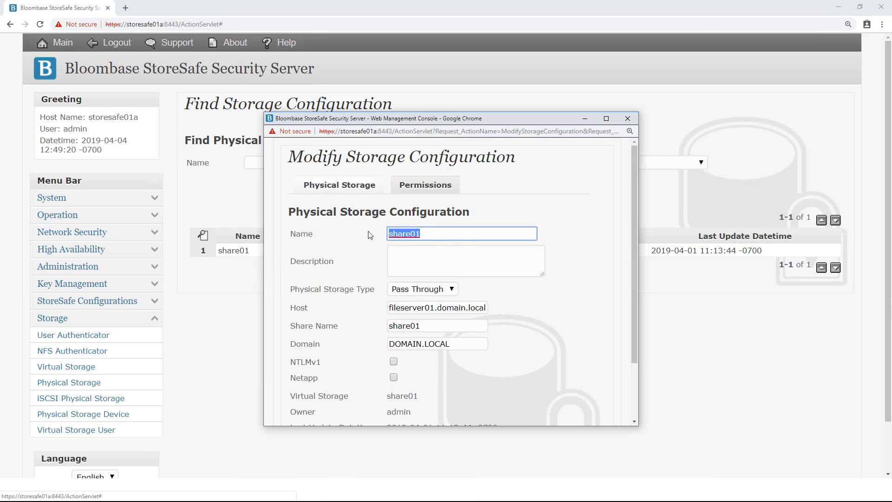
{"action": "left_click", "coordinate": [456, 291]}
{"action": "left_click", "coordinate": [441, 290]}
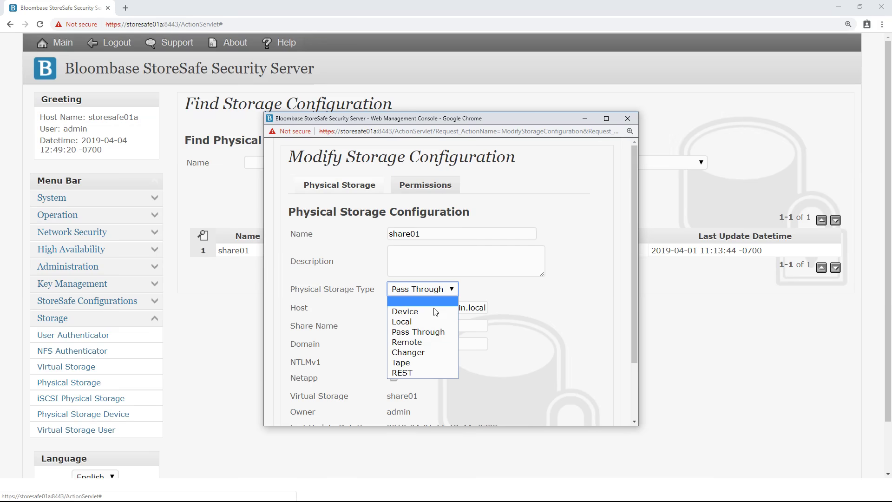
{"action": "left_click", "coordinate": [430, 330]}
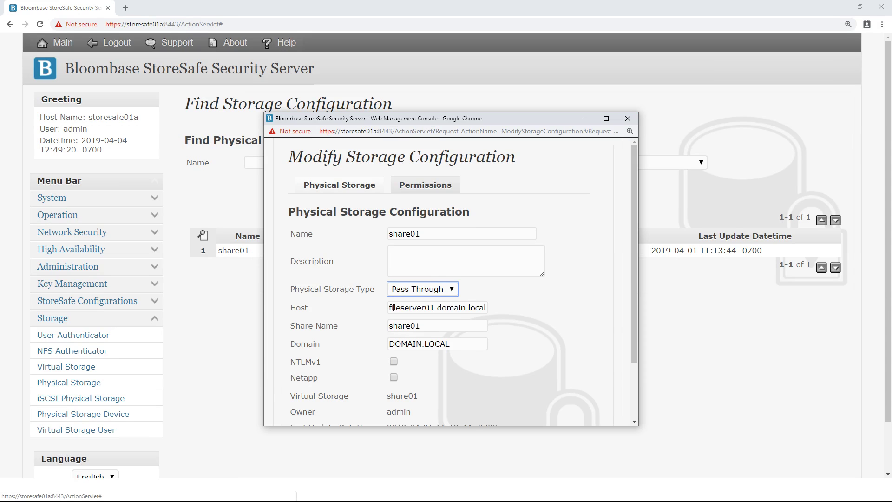
{"action": "left_click_drag", "start_coordinate": [390, 308], "coordinate": [489, 315]}
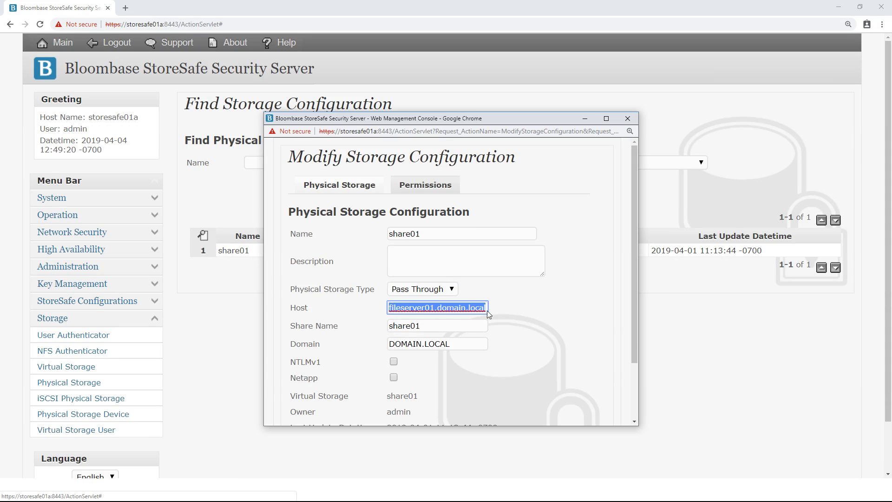
{"action": "left_click", "coordinate": [426, 326]}
{"action": "left_click_drag", "start_coordinate": [418, 327], "coordinate": [384, 330]}
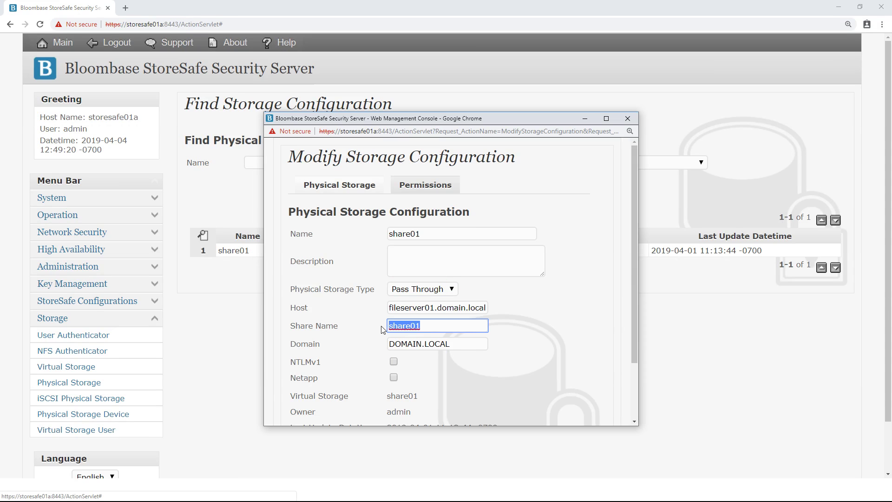
{"action": "left_click_drag", "start_coordinate": [463, 344], "coordinate": [381, 346]}
{"action": "left_click", "coordinate": [480, 369]}
{"action": "scroll", "coordinate": [480, 369], "scroll_direction": "down", "scroll_amount": 2}
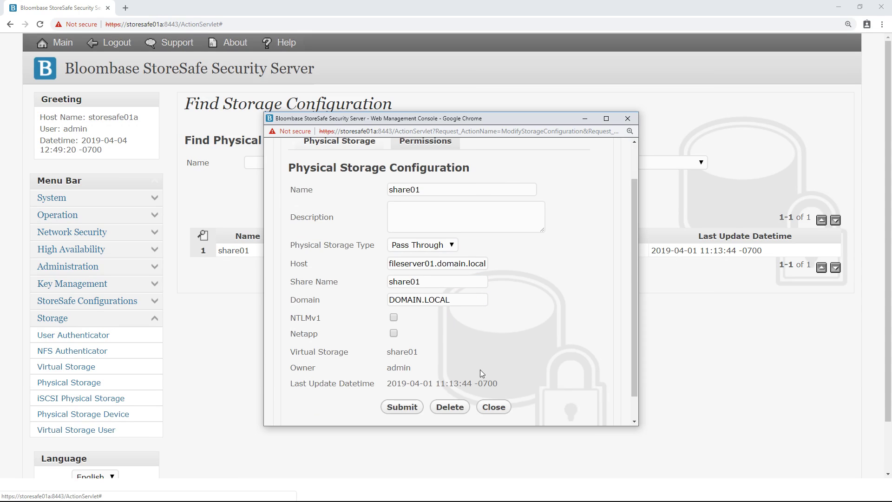
{"action": "left_click", "coordinate": [493, 379]}
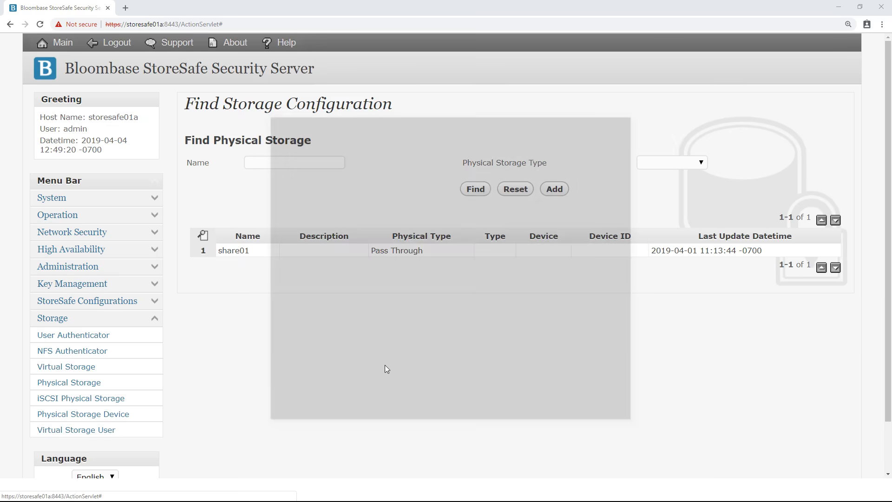
Step: List all virtual storage entries and open share01's virtual storage settings
{"action": "left_click", "coordinate": [76, 369]}
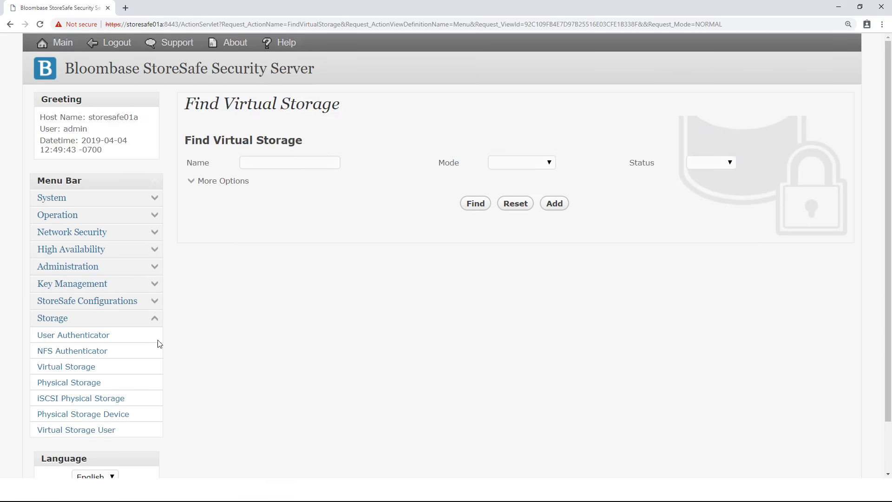
{"action": "left_click", "coordinate": [470, 207]}
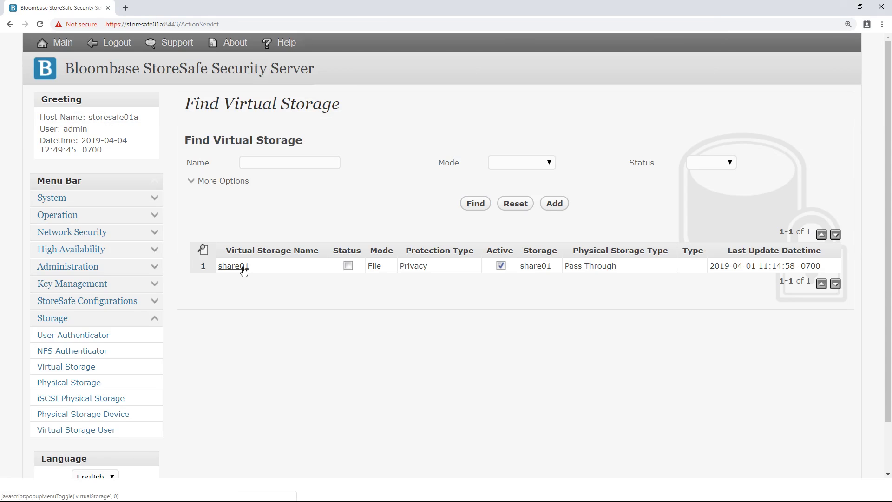
{"action": "left_click", "coordinate": [244, 271]}
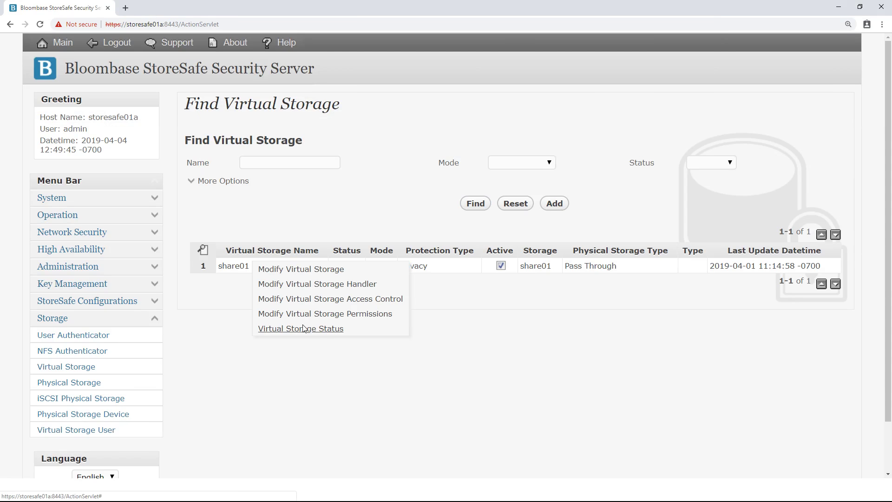
{"action": "left_click", "coordinate": [324, 270]}
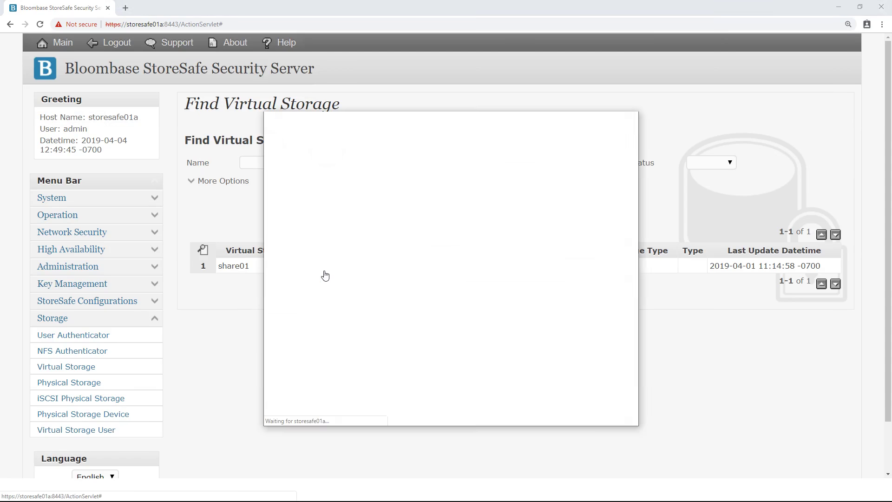
{"action": "double_click", "coordinate": [436, 243]}
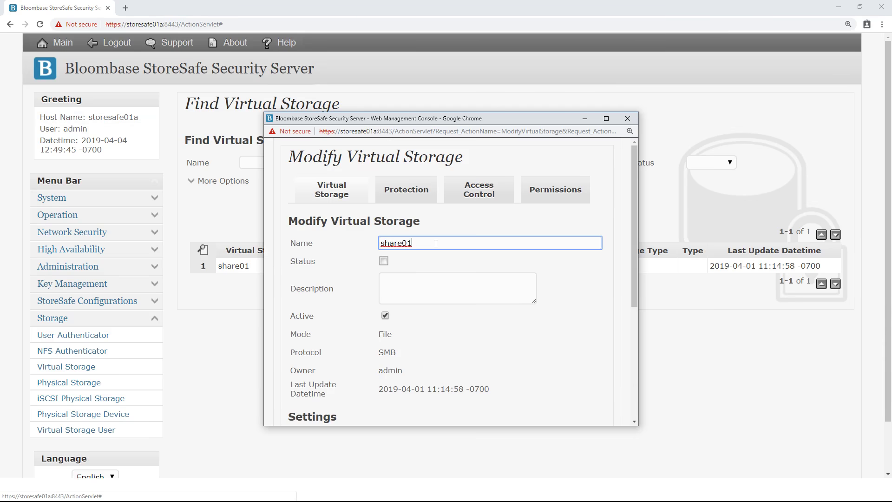
{"action": "left_click", "coordinate": [407, 261]}
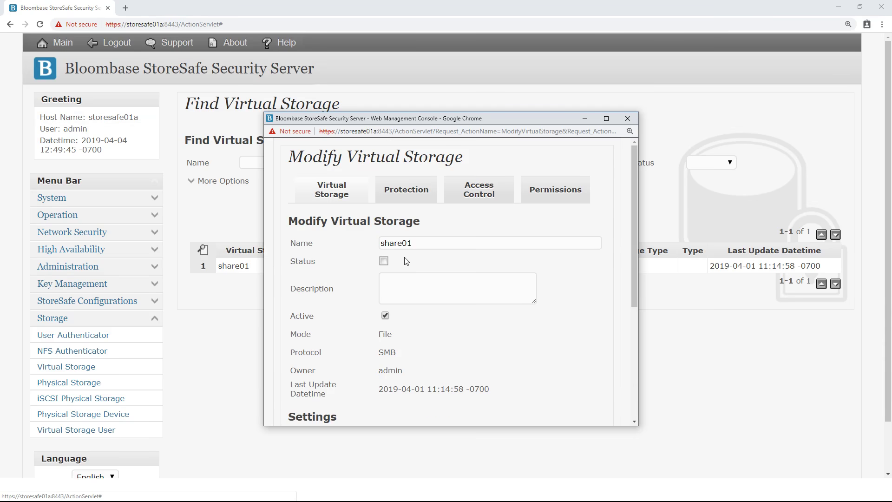
Step: Confirm File mode, SMB protocol and share01 as backing physical storage, then view Protection
{"action": "scroll", "coordinate": [406, 261], "scroll_direction": "down", "scroll_amount": 3}
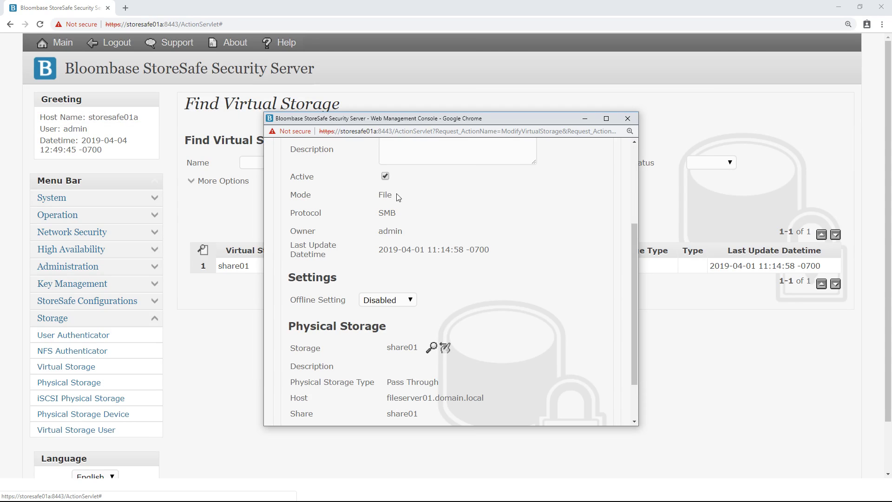
{"action": "left_click_drag", "start_coordinate": [389, 194], "coordinate": [369, 196]}
{"action": "left_click_drag", "start_coordinate": [404, 219], "coordinate": [377, 219]}
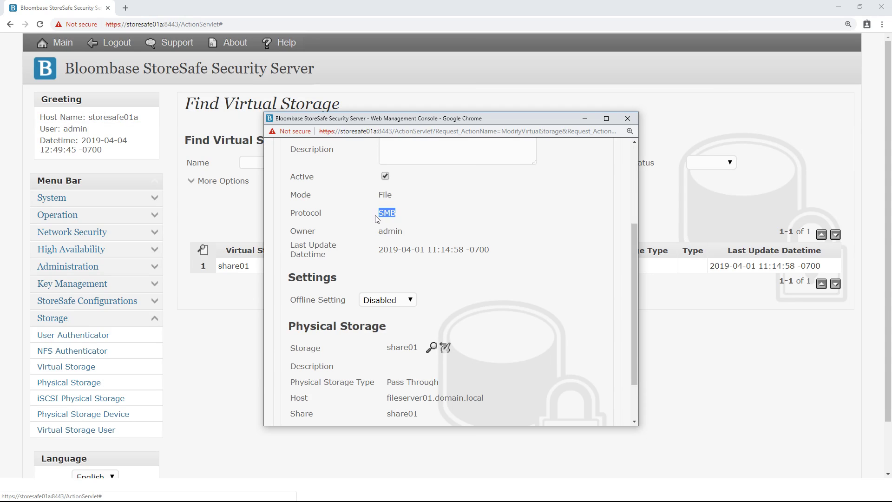
{"action": "left_click", "coordinate": [478, 296]}
{"action": "scroll", "coordinate": [477, 295], "scroll_direction": "down", "scroll_amount": 1}
{"action": "left_click", "coordinate": [431, 301]}
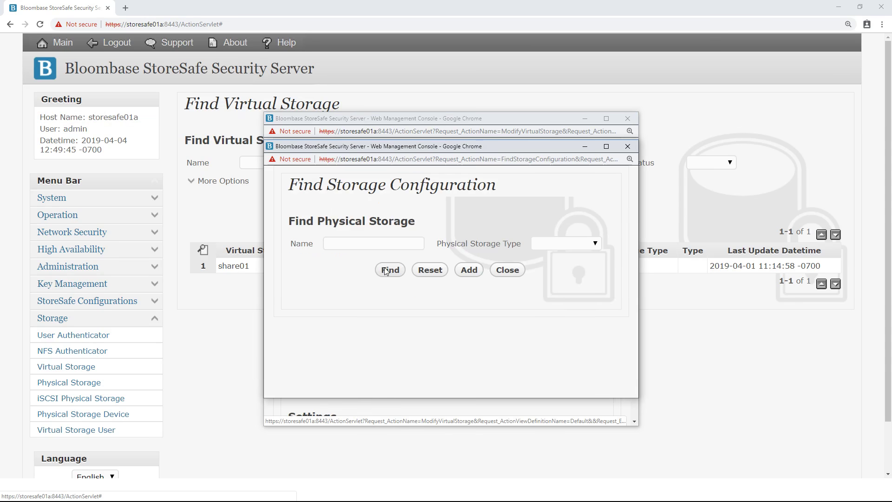
{"action": "left_click", "coordinate": [389, 269]}
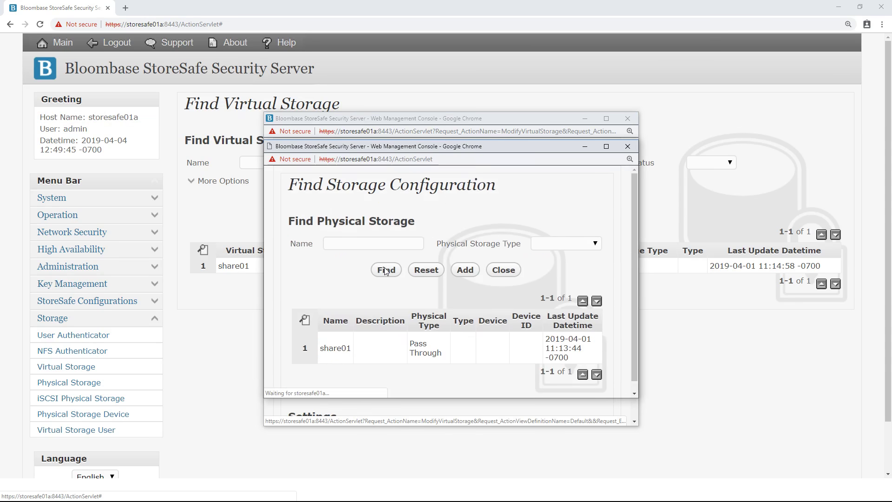
{"action": "left_click", "coordinate": [341, 339]}
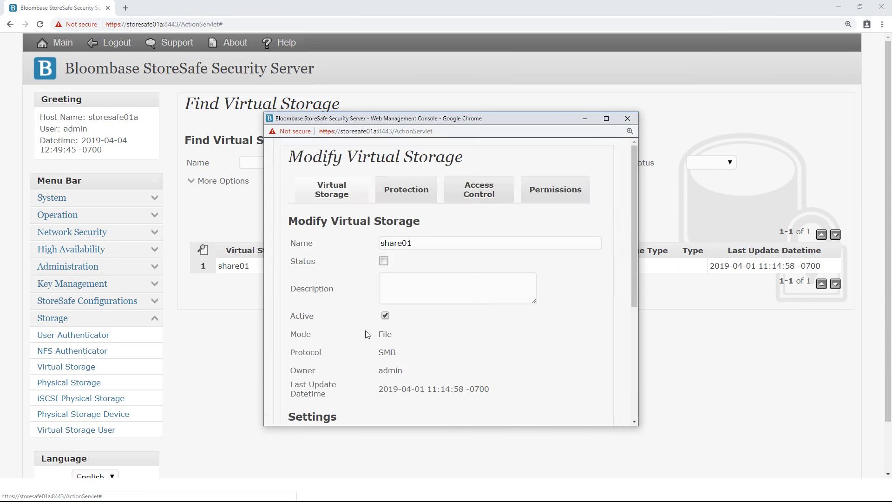
{"action": "scroll", "coordinate": [366, 333], "scroll_direction": "down", "scroll_amount": 5}
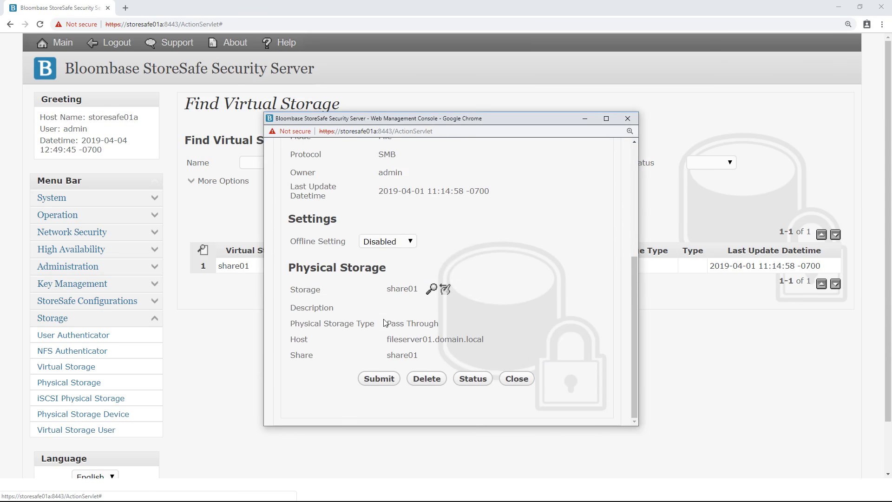
{"action": "scroll", "coordinate": [382, 322], "scroll_direction": "up", "scroll_amount": 5}
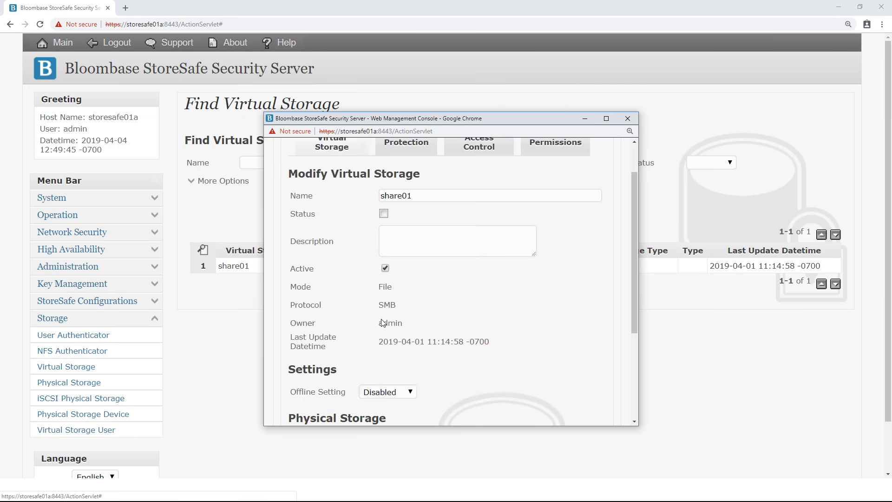
{"action": "left_click", "coordinate": [414, 190]}
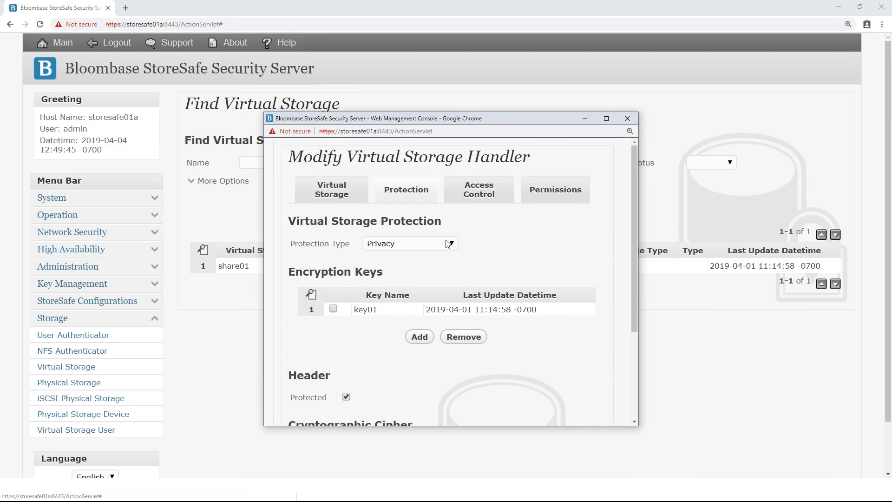
Step: Keep share01's protection as Privacy with AES cipher and 256-bit length
{"action": "left_click", "coordinate": [449, 243]}
{"action": "left_click", "coordinate": [436, 276]}
{"action": "scroll", "coordinate": [437, 279], "scroll_direction": "down", "scroll_amount": 2}
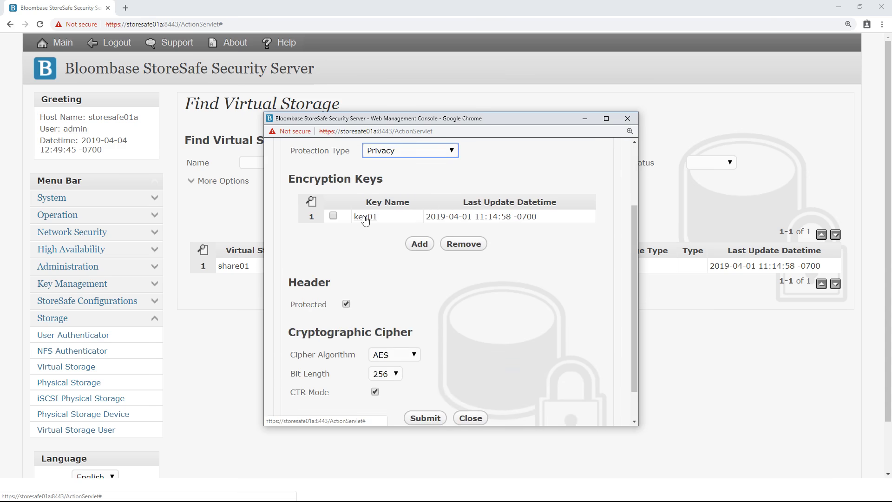
{"action": "scroll", "coordinate": [366, 226], "scroll_direction": "down", "scroll_amount": 1}
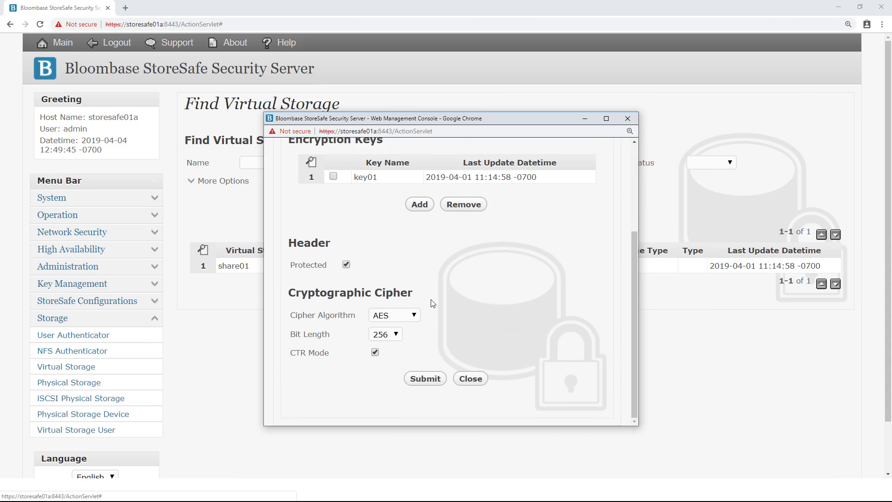
{"action": "left_click", "coordinate": [417, 317]}
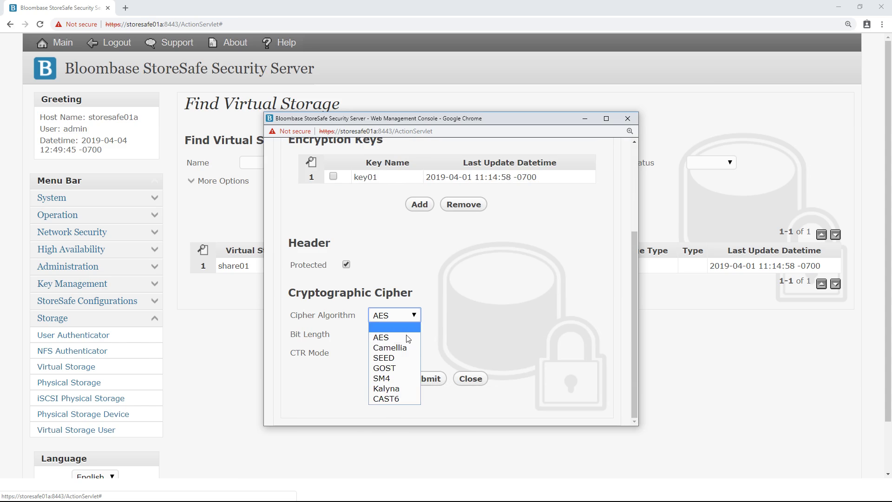
{"action": "left_click", "coordinate": [405, 336]}
{"action": "left_click", "coordinate": [396, 334]}
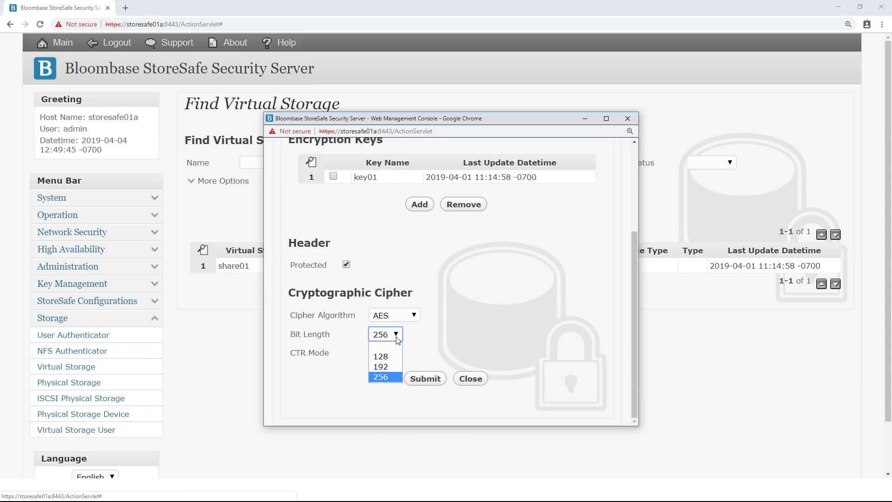
{"action": "left_click", "coordinate": [393, 376]}
{"action": "scroll", "coordinate": [381, 356], "scroll_direction": "up", "scroll_amount": 3}
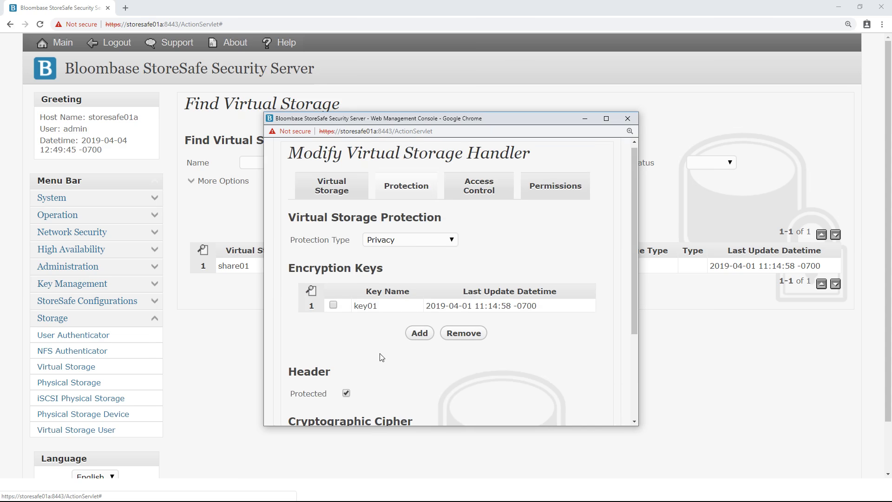
Step: Confirm Microsoft Active Directory repository and the domain user in Access Control, then close
{"action": "left_click", "coordinate": [487, 198]}
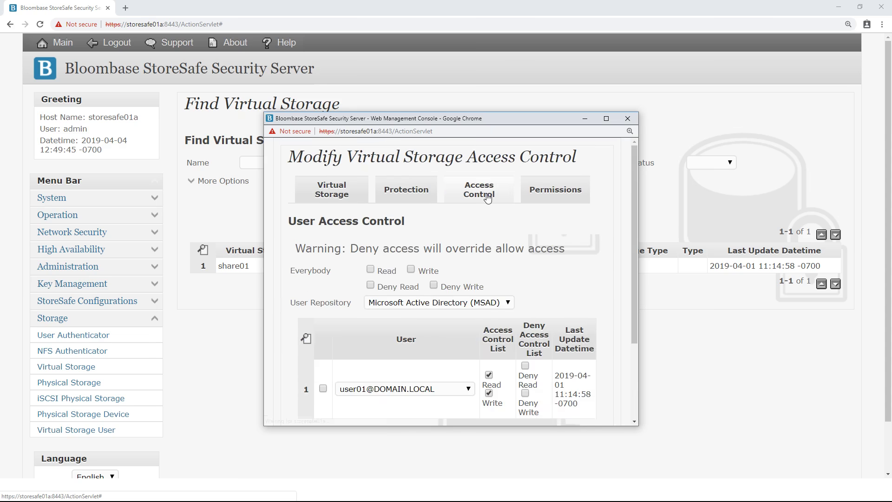
{"action": "scroll", "coordinate": [487, 198], "scroll_direction": "down", "scroll_amount": 3}
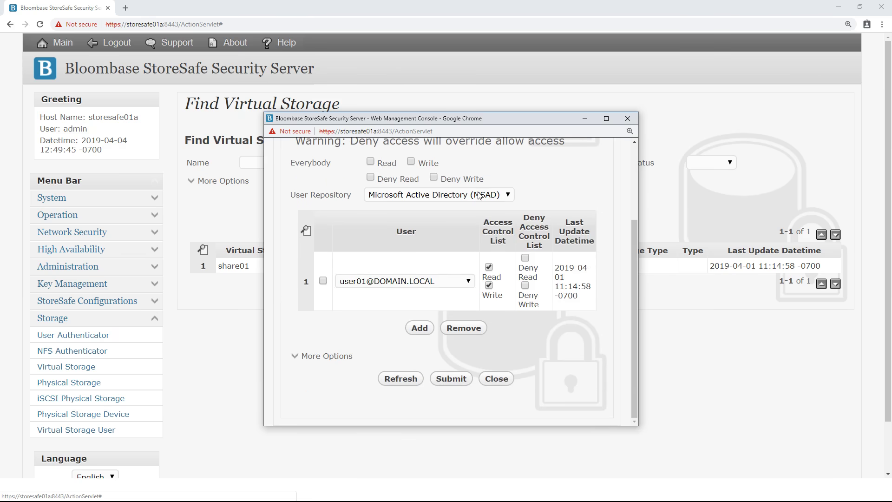
{"action": "left_click", "coordinate": [479, 194]}
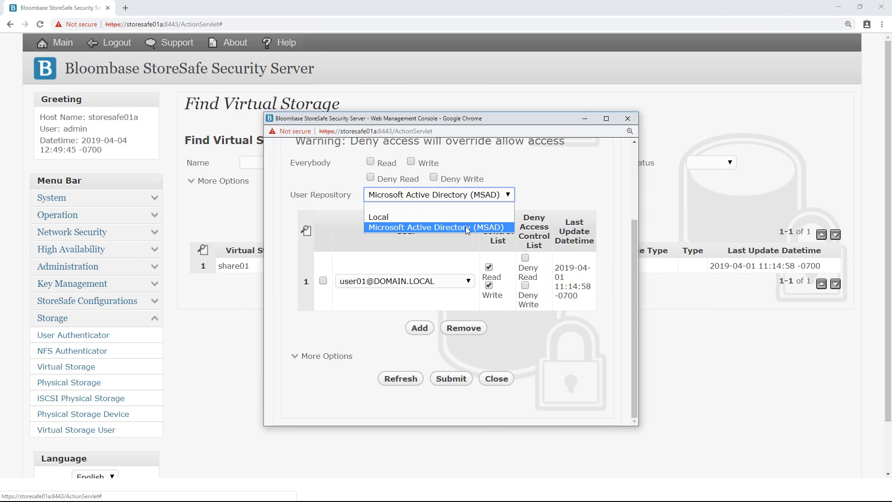
{"action": "left_click", "coordinate": [468, 229]}
{"action": "left_click", "coordinate": [451, 283]}
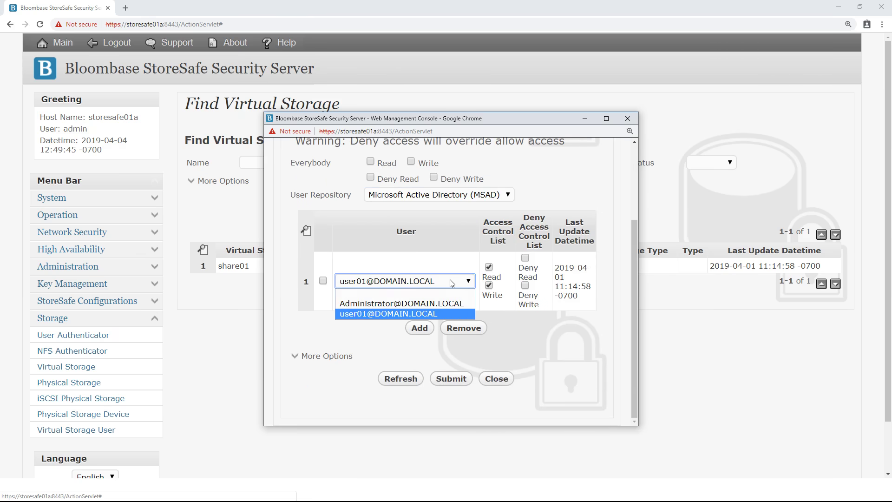
{"action": "left_click", "coordinate": [443, 315]}
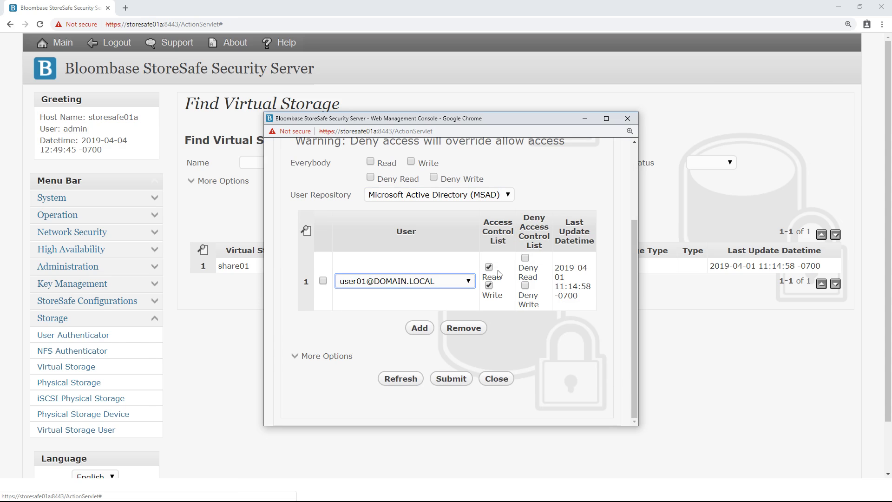
{"action": "left_click", "coordinate": [499, 379]}
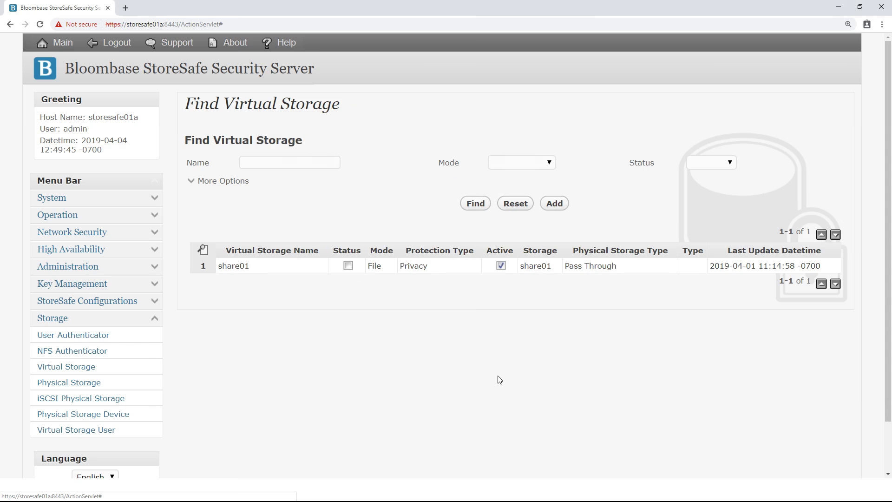
{"action": "left_click", "coordinate": [238, 267]}
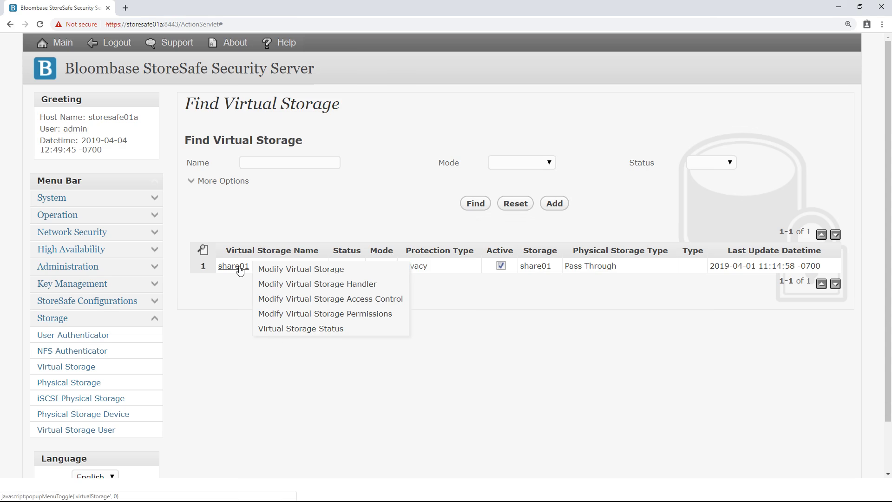
{"action": "left_click", "coordinate": [284, 330]}
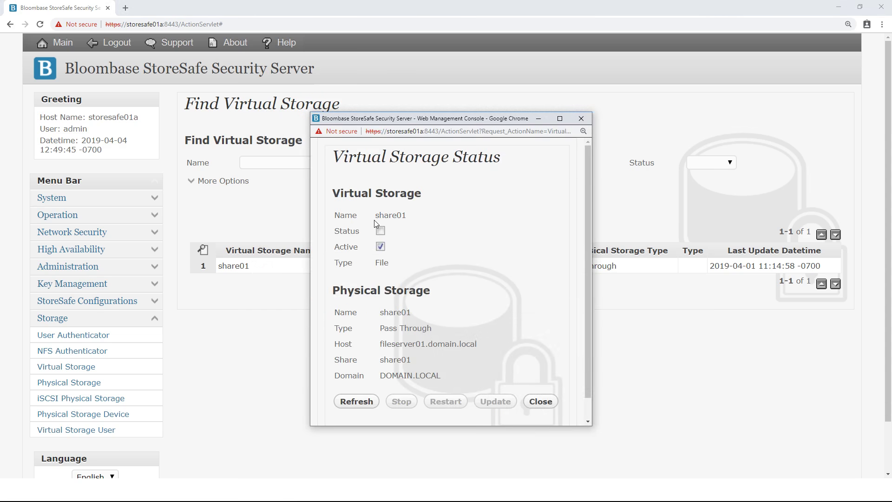
{"action": "scroll", "coordinate": [411, 228], "scroll_direction": "down", "scroll_amount": 1}
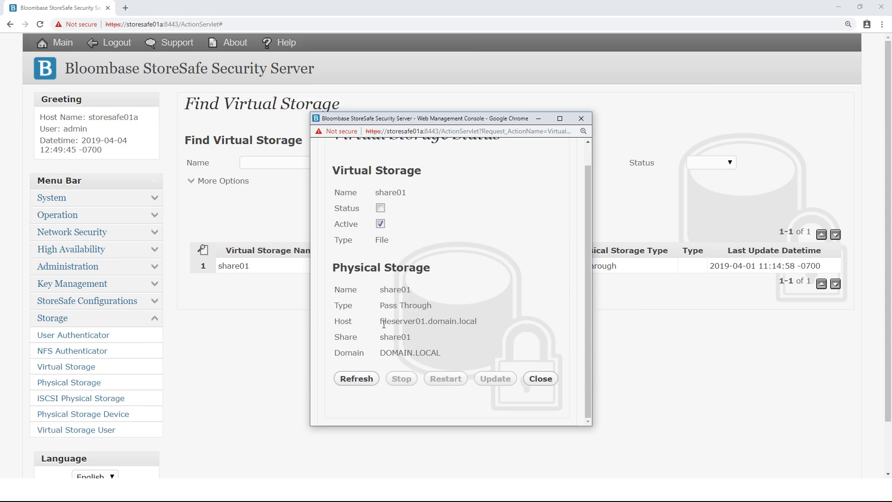
{"action": "left_click", "coordinate": [540, 379]}
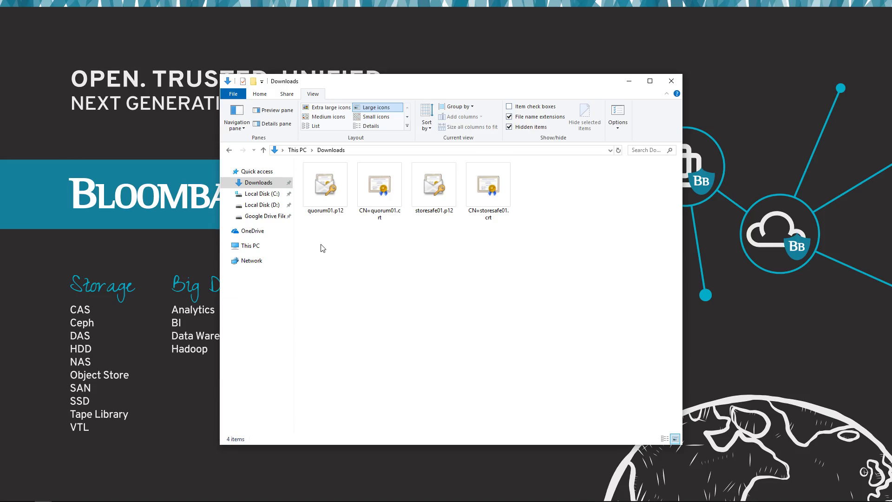
{"action": "left_click_drag", "start_coordinate": [321, 245], "coordinate": [497, 177]}
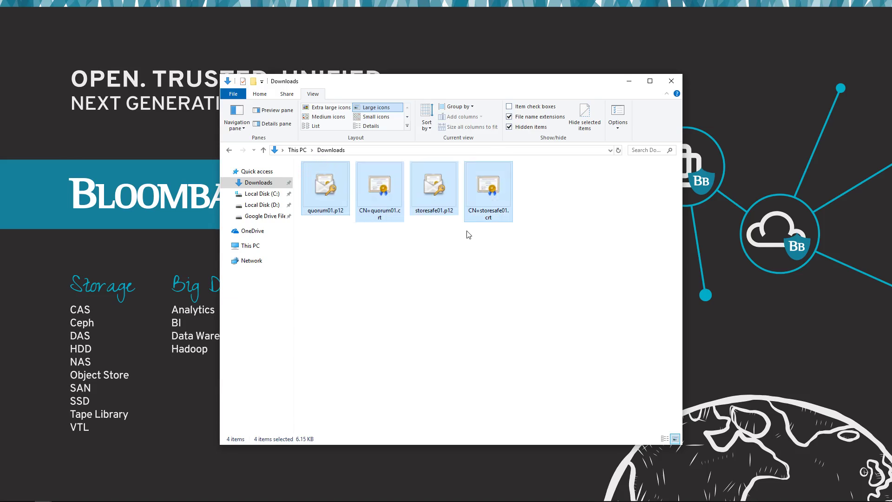
{"action": "left_click", "coordinate": [441, 280]}
{"action": "left_click", "coordinate": [324, 206]}
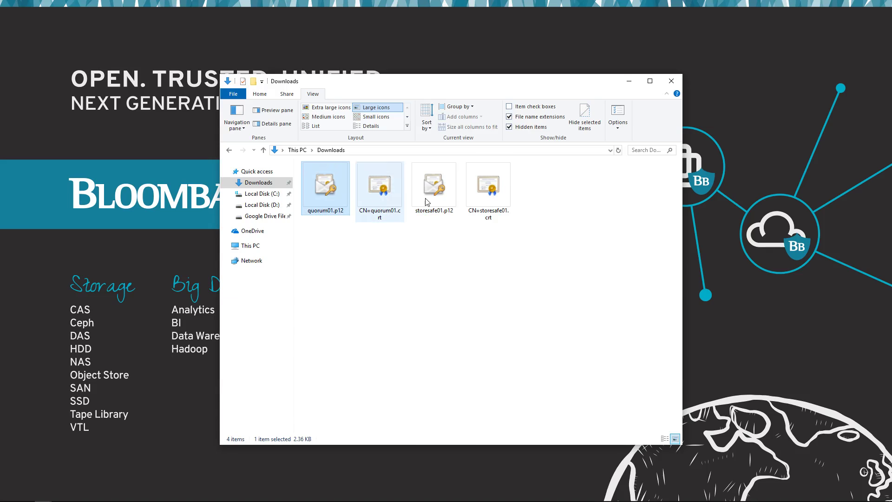
{"action": "left_click", "coordinate": [439, 194]}
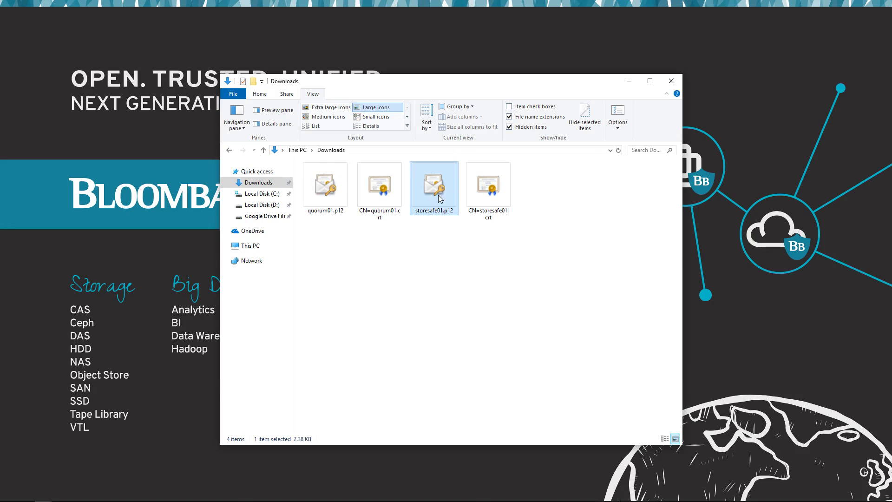
{"action": "left_click", "coordinate": [377, 254]}
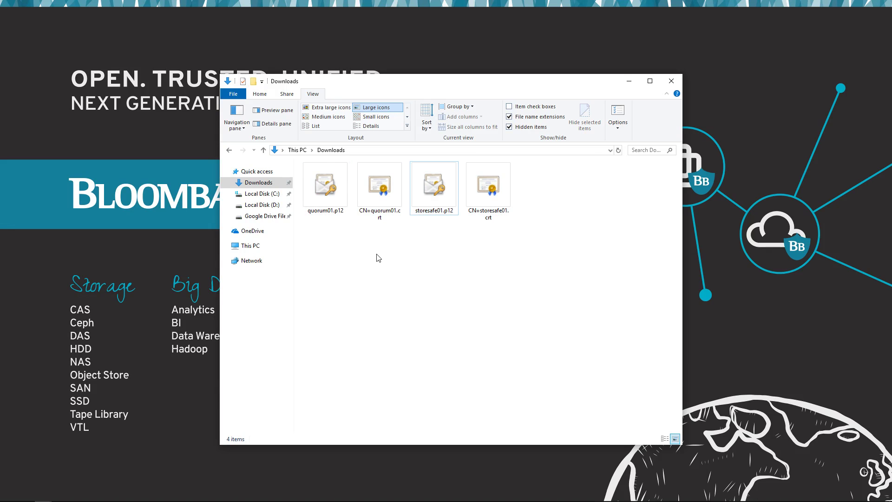
{"action": "left_click", "coordinate": [385, 195]}
{"action": "left_click", "coordinate": [492, 197]}
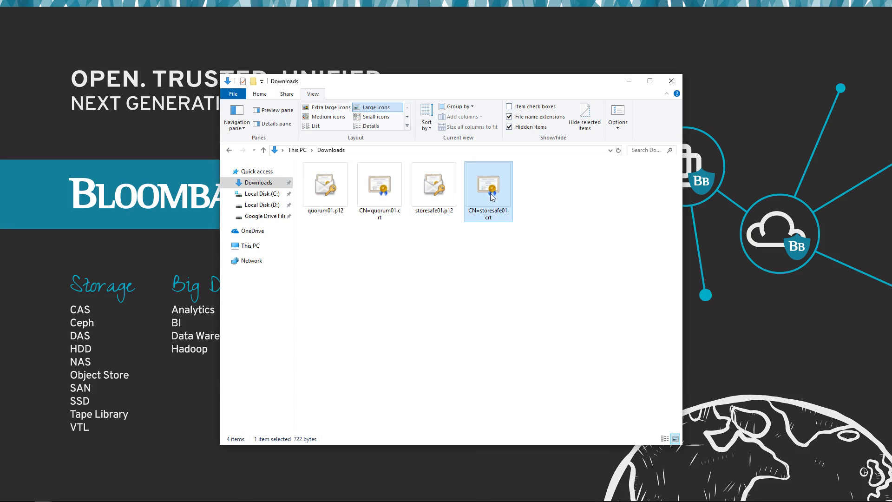
{"action": "left_click", "coordinate": [547, 245]}
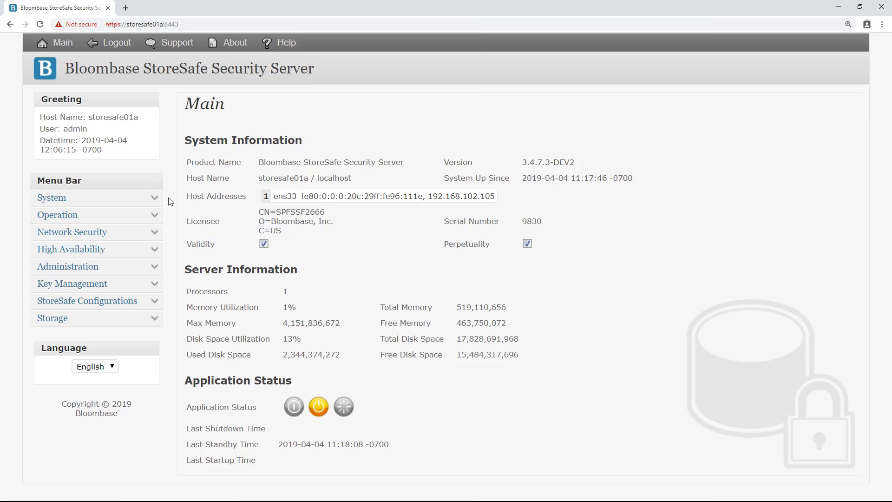
Step: Open the System keystore list and start a new server keystore entry
{"action": "left_click", "coordinate": [153, 198]}
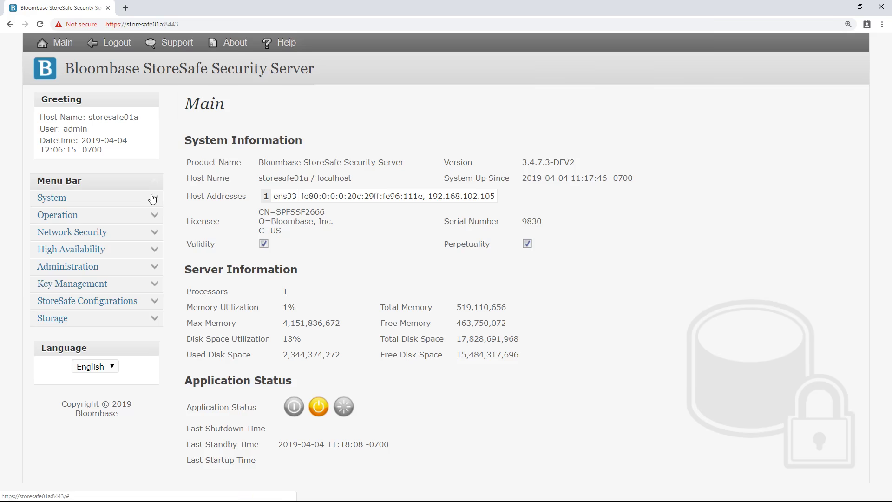
{"action": "left_click", "coordinate": [68, 250]}
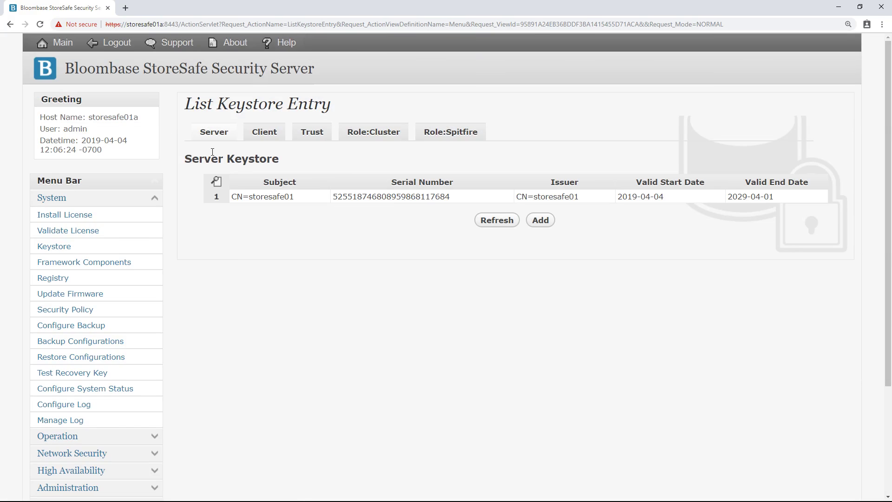
{"action": "left_click", "coordinate": [536, 220]}
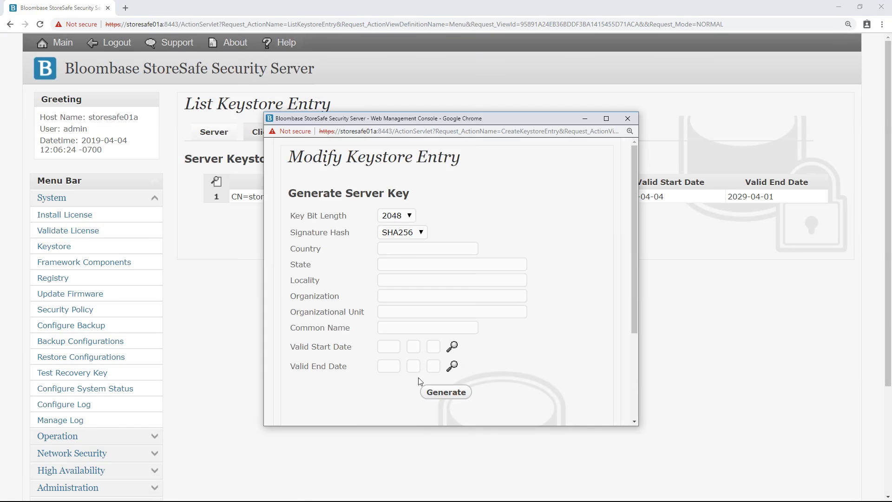
{"action": "scroll", "coordinate": [421, 381], "scroll_direction": "down", "scroll_amount": 3}
Step: Upload storesafe01.p12 with its PIN and commit it to the server keystore
{"action": "left_click", "coordinate": [352, 337]}
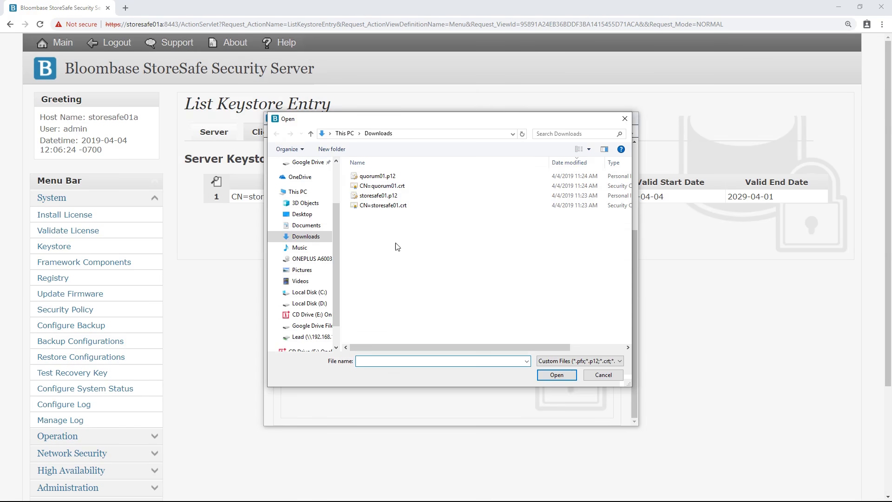
{"action": "left_click", "coordinate": [377, 199]}
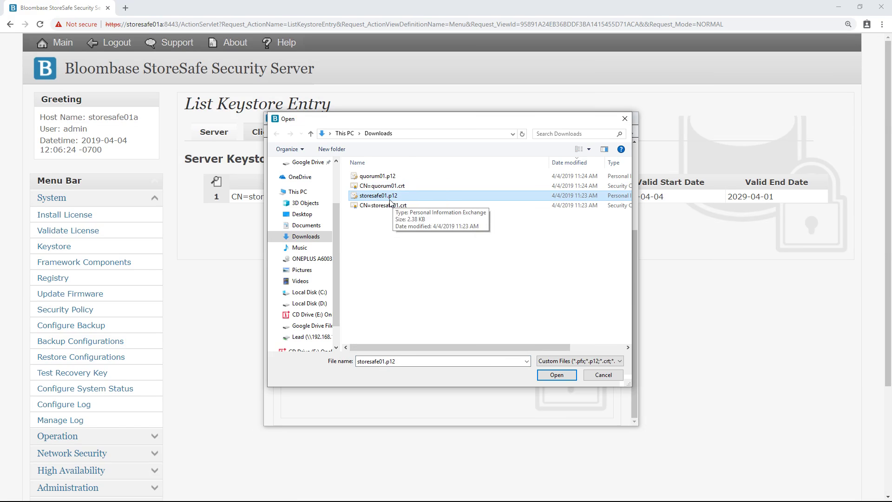
{"action": "double_click", "coordinate": [390, 199]}
{"action": "left_click", "coordinate": [371, 352]}
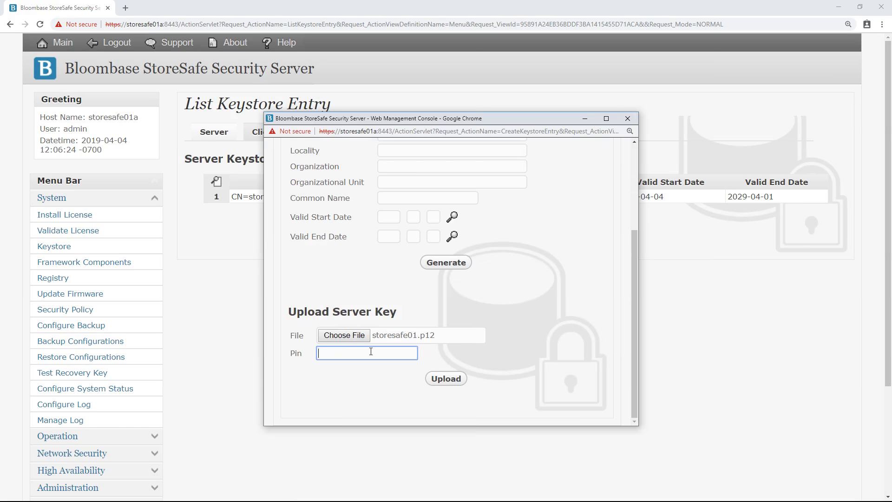
{"action": "type", "text": "••••••"}
{"action": "left_click", "coordinate": [446, 378]}
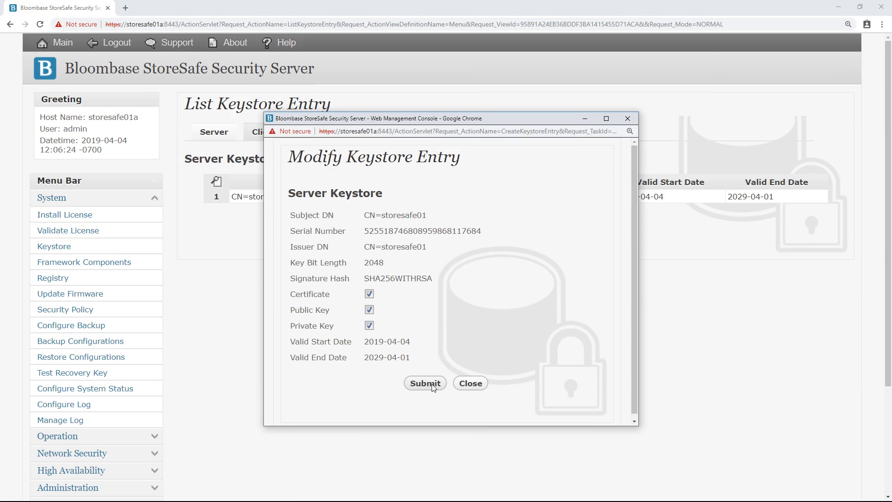
{"action": "left_click", "coordinate": [433, 387]}
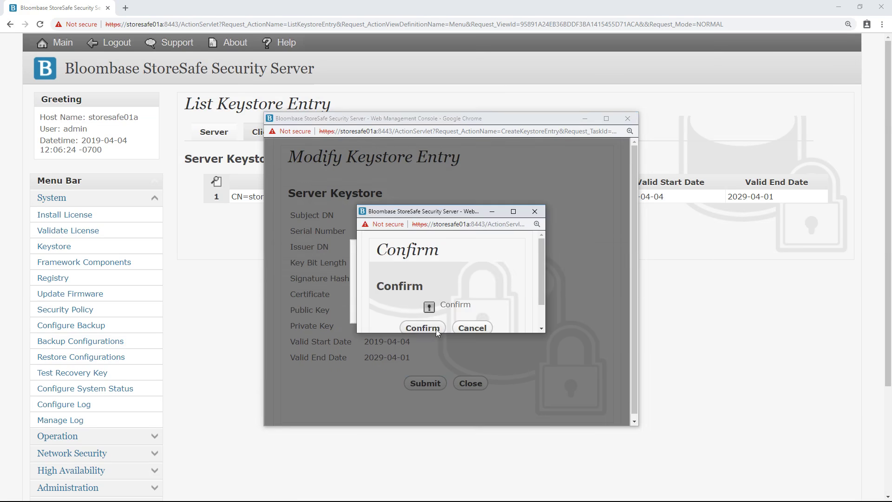
{"action": "left_click", "coordinate": [436, 329]}
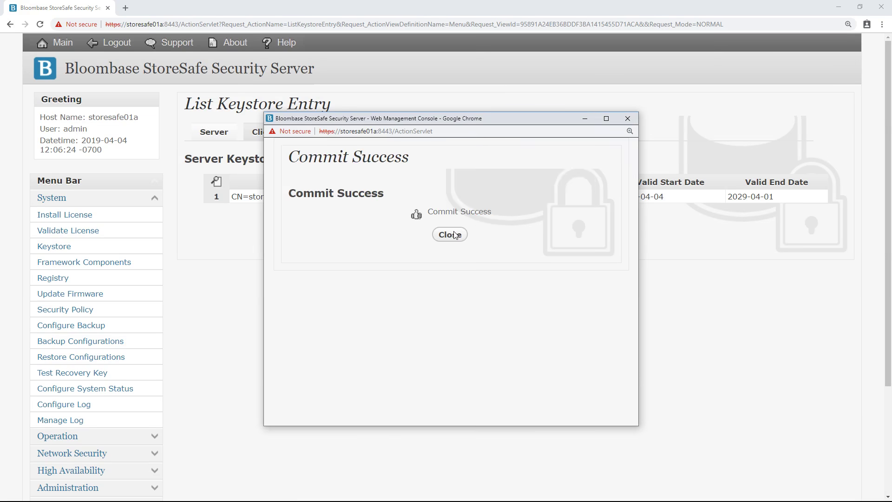
{"action": "left_click", "coordinate": [455, 234]}
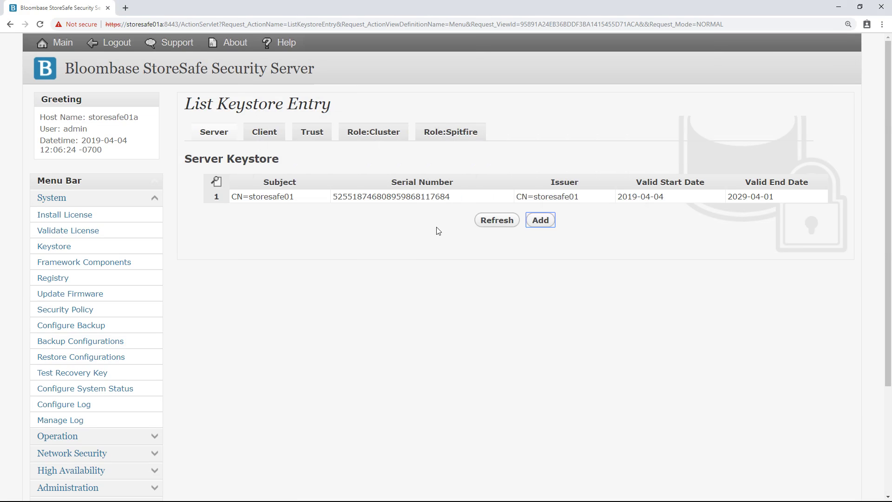
Step: Upload storesafe01.p12 with its PIN as a new client keystore entry
{"action": "left_click", "coordinate": [272, 134]}
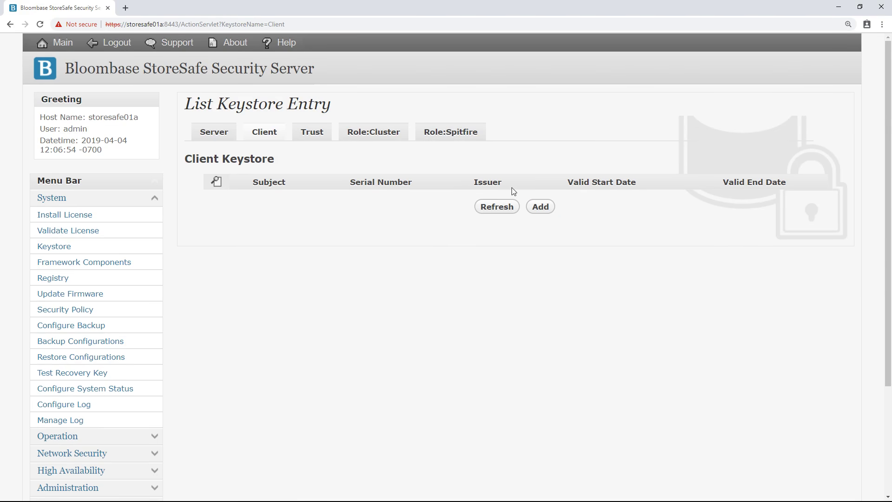
{"action": "left_click", "coordinate": [538, 207]}
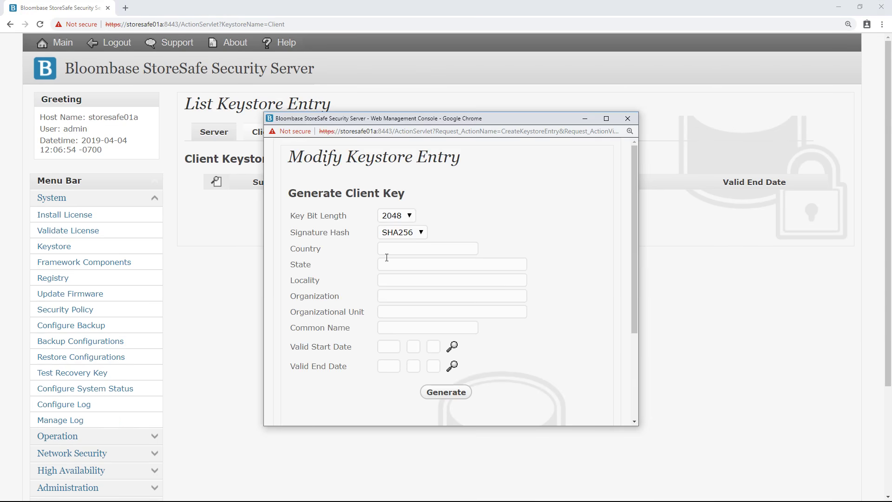
{"action": "scroll", "coordinate": [402, 333], "scroll_direction": "down", "scroll_amount": 3}
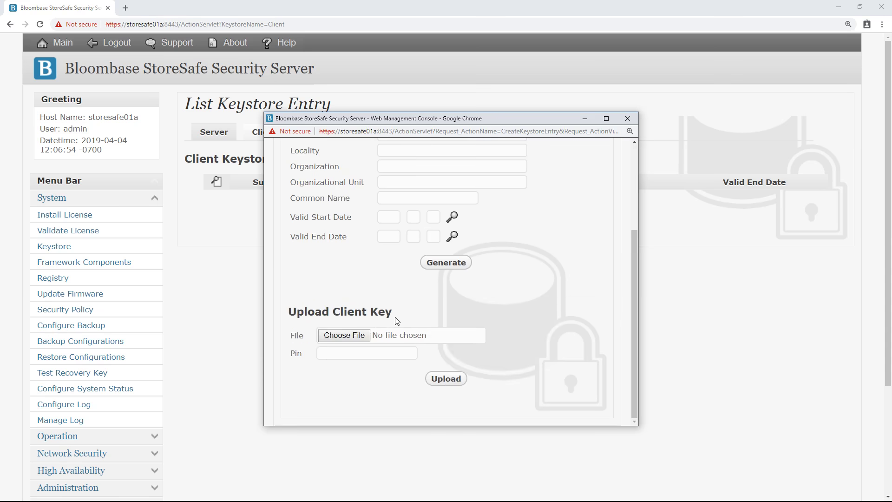
{"action": "left_click", "coordinate": [345, 335]}
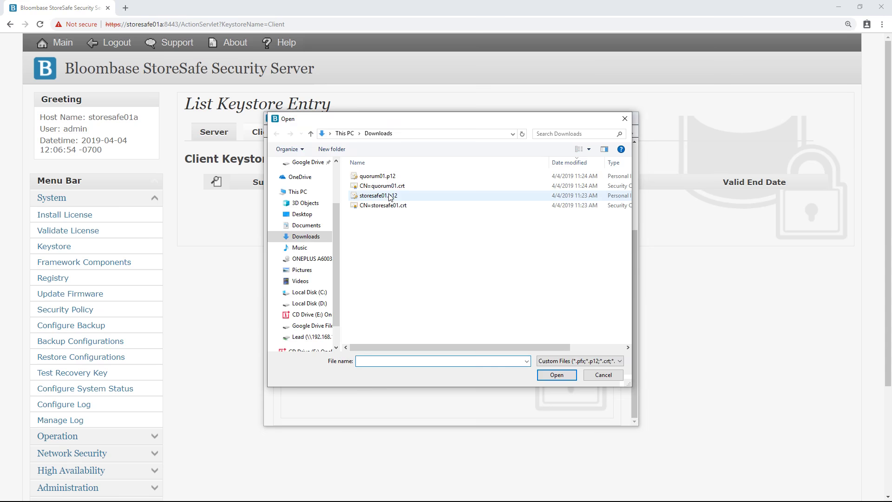
{"action": "double_click", "coordinate": [390, 198]}
{"action": "left_click", "coordinate": [376, 356]}
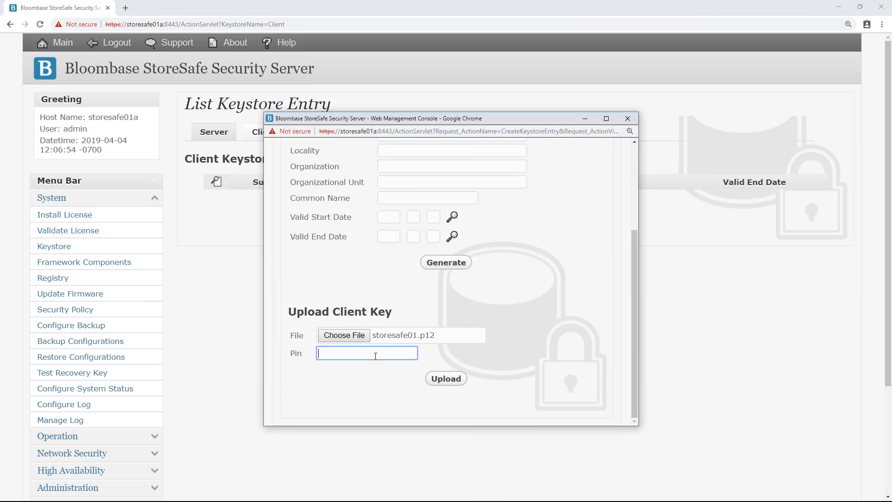
{"action": "type", "text": "123456"}
{"action": "left_click", "coordinate": [451, 378]}
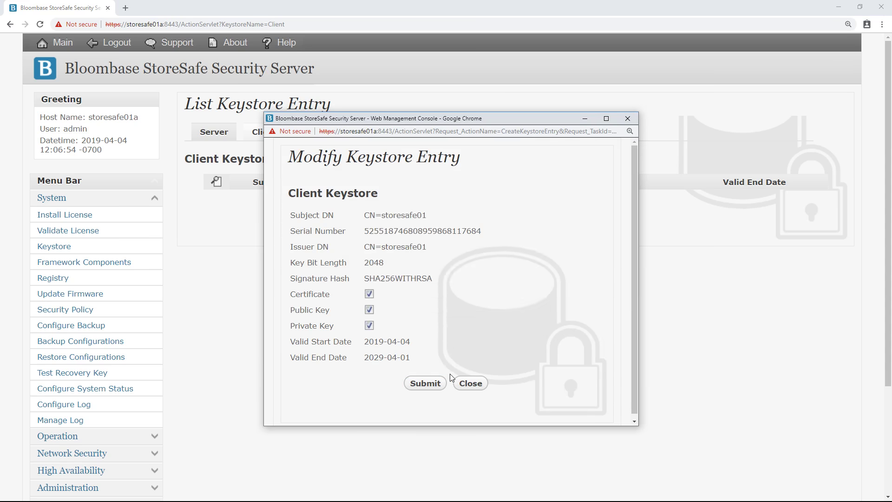
Step: Commit the client key entry and refresh the client keystore list
{"action": "left_click", "coordinate": [435, 384]}
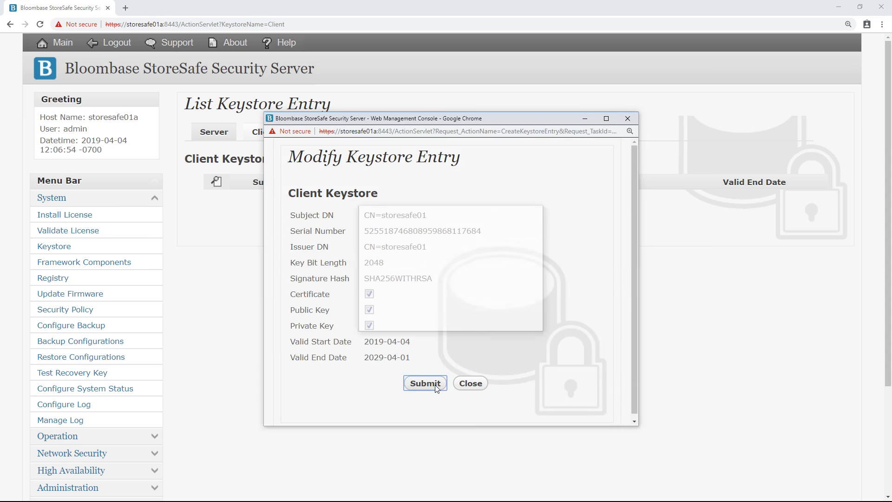
{"action": "left_click", "coordinate": [431, 324]}
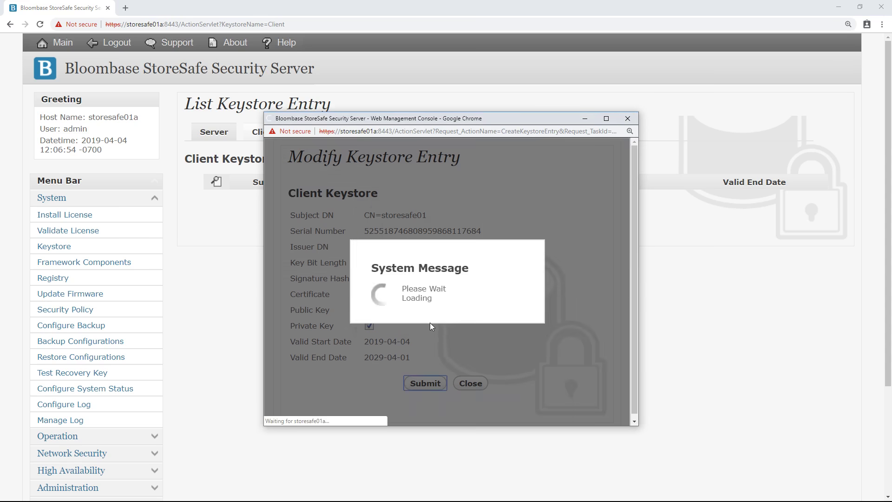
{"action": "left_click", "coordinate": [458, 235]}
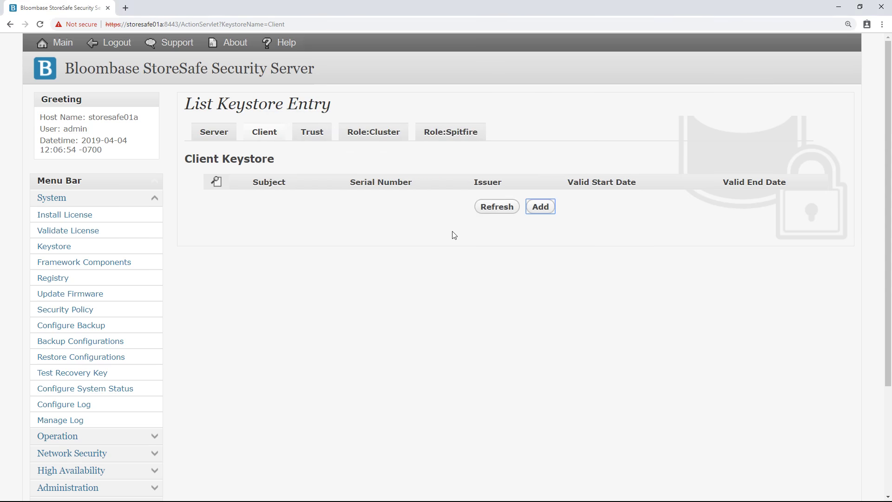
{"action": "left_click", "coordinate": [497, 207]}
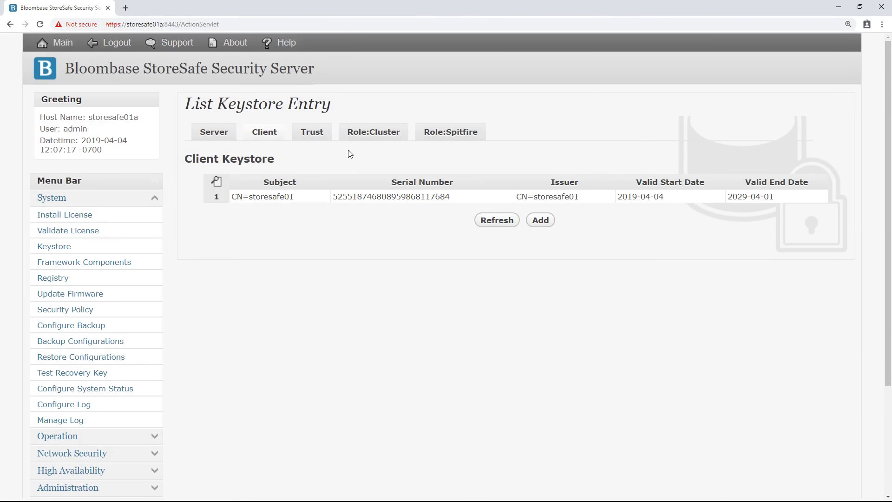
{"action": "left_click", "coordinate": [318, 137]}
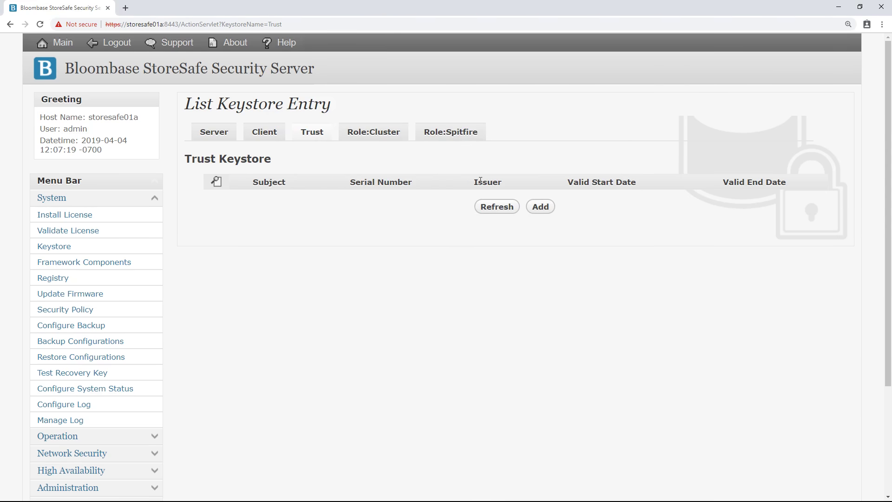
Step: Upload CN=quorum01.crt as a trusted certificate, commit it, and refresh the trust list
{"action": "left_click", "coordinate": [539, 207]}
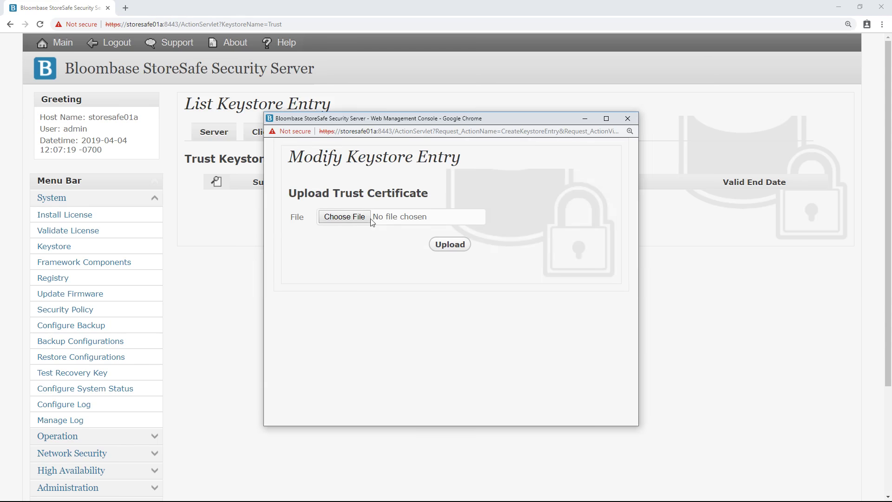
{"action": "left_click", "coordinate": [340, 223]}
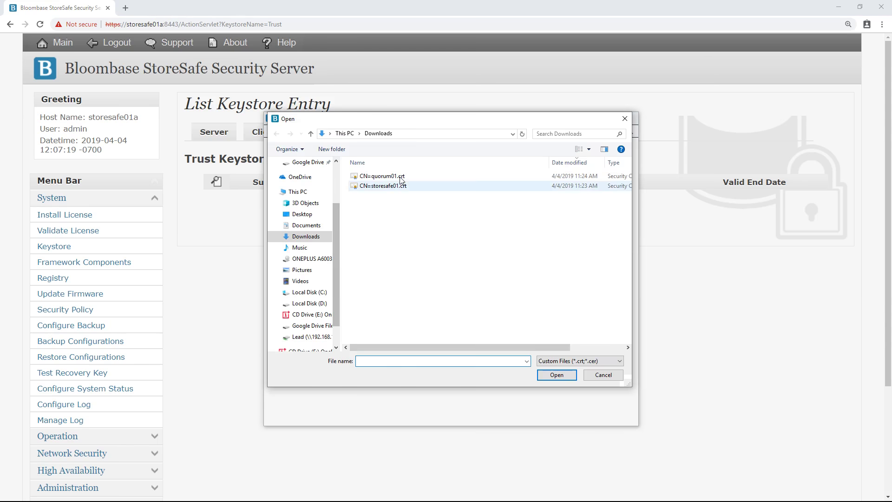
{"action": "left_click", "coordinate": [401, 179]}
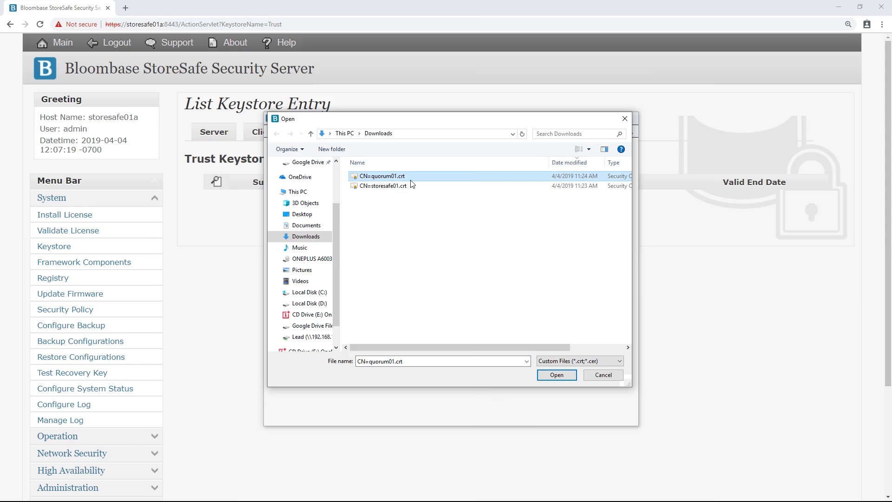
{"action": "double_click", "coordinate": [405, 181]}
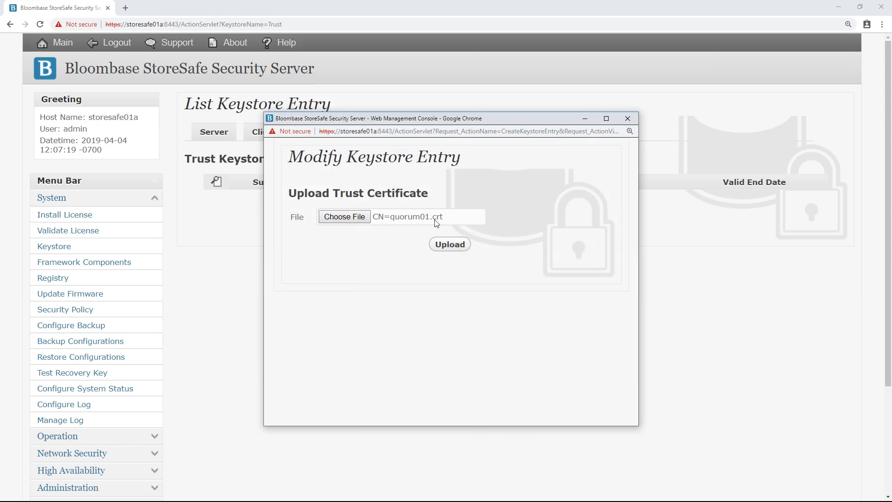
{"action": "left_click", "coordinate": [450, 244]}
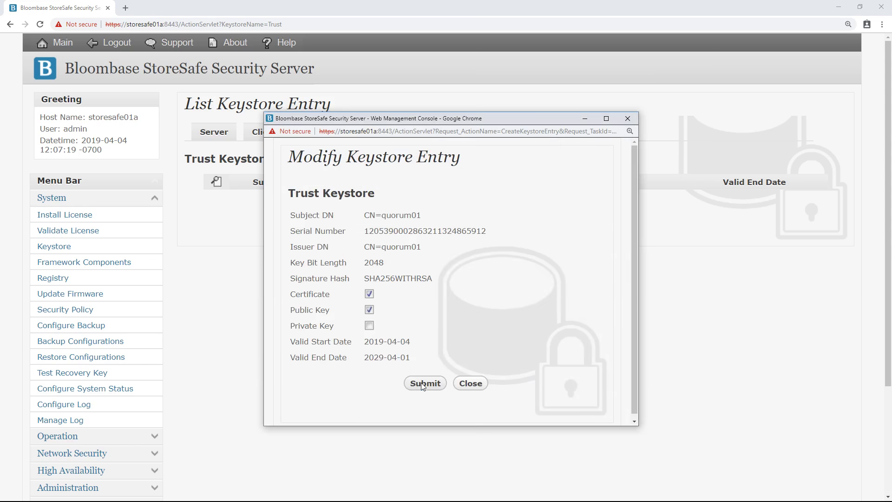
{"action": "left_click", "coordinate": [421, 383]}
{"action": "left_click", "coordinate": [417, 329]}
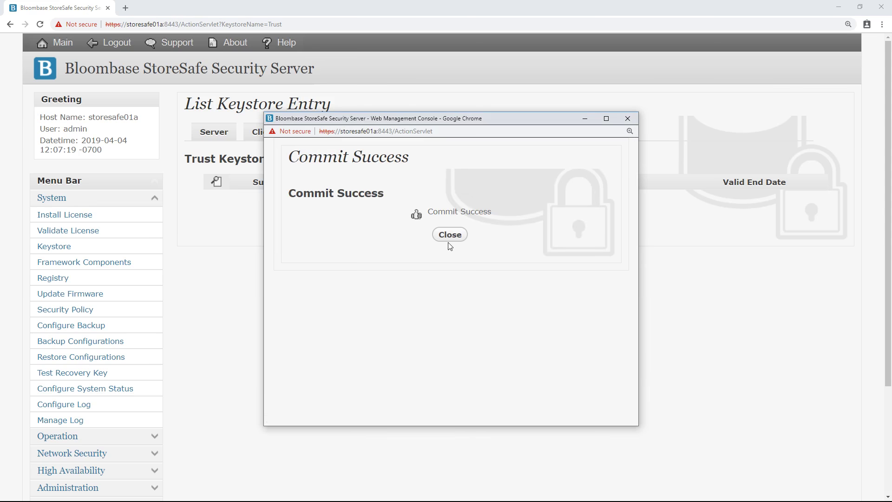
{"action": "left_click", "coordinate": [450, 234]}
{"action": "left_click", "coordinate": [493, 206]}
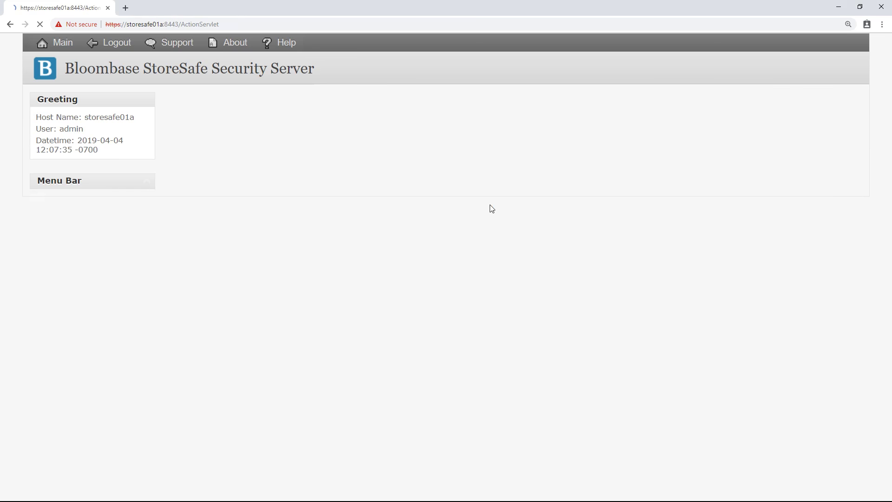
Step: Upload and commit CN=storesafe01.crt to the trust keystore, refresh, then go to the main page
{"action": "left_click", "coordinate": [543, 225]}
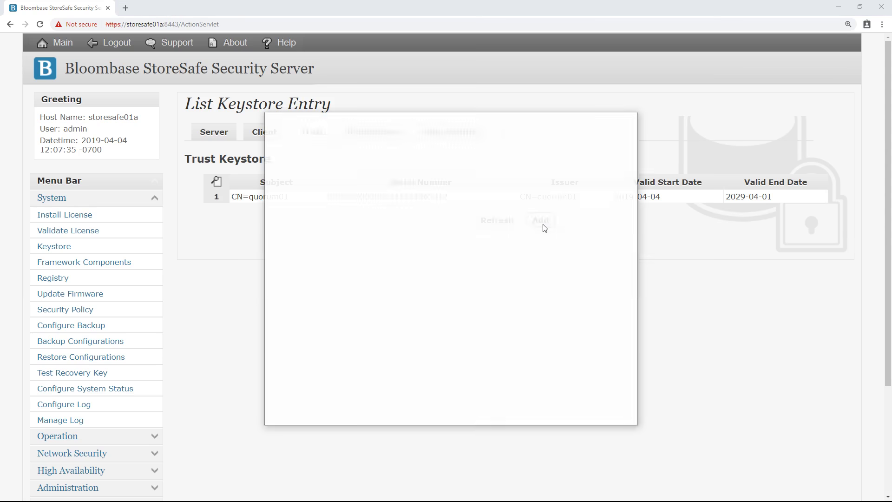
{"action": "left_click", "coordinate": [357, 224]}
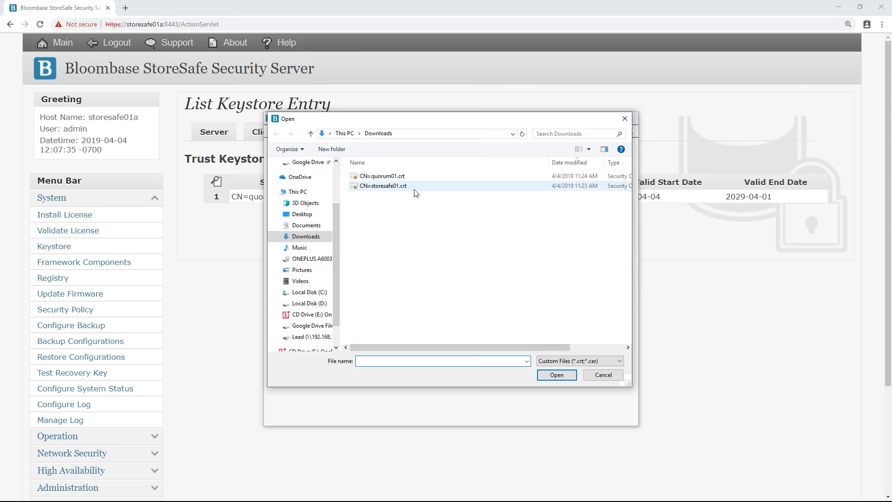
{"action": "double_click", "coordinate": [411, 187]}
{"action": "left_click", "coordinate": [444, 250]}
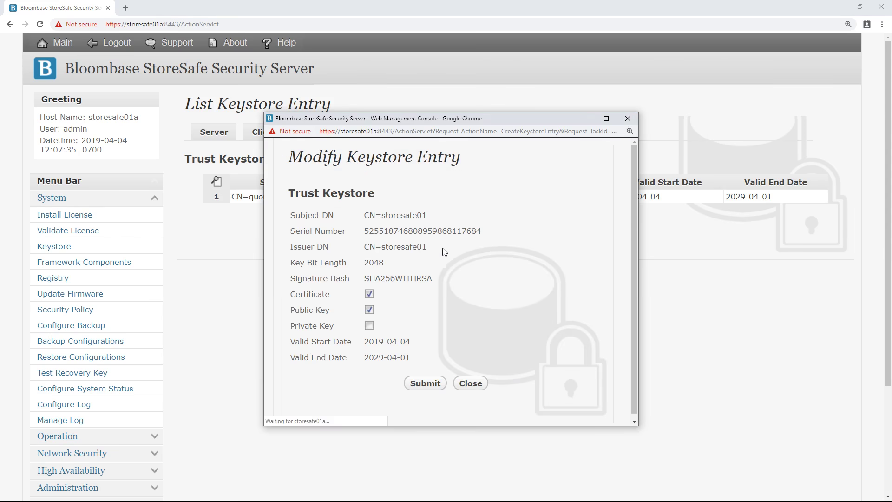
{"action": "left_click", "coordinate": [429, 382]}
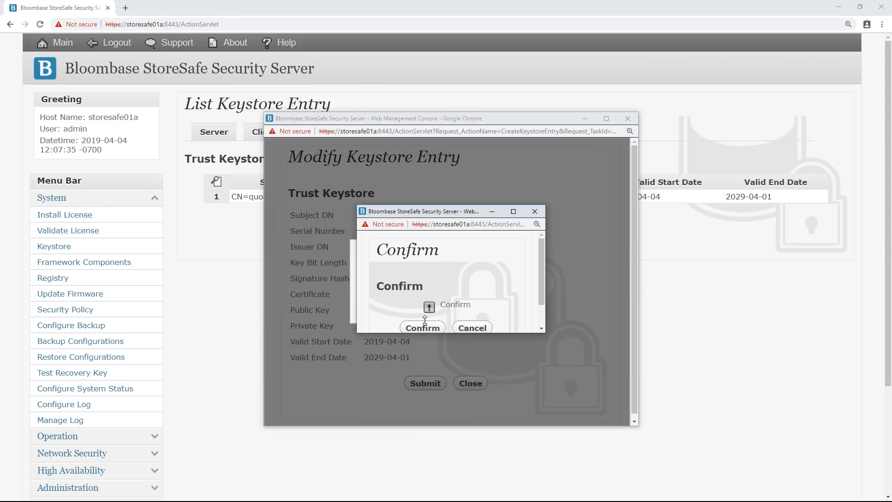
{"action": "left_click", "coordinate": [418, 323]}
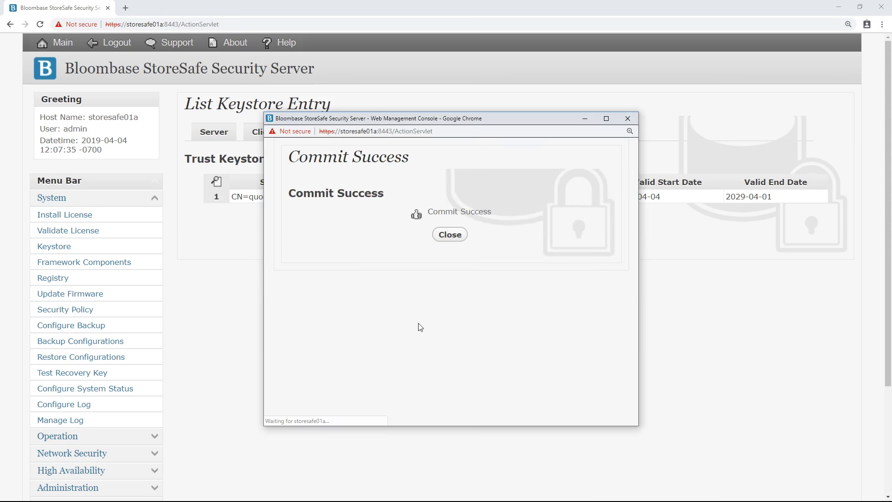
{"action": "left_click", "coordinate": [449, 235]}
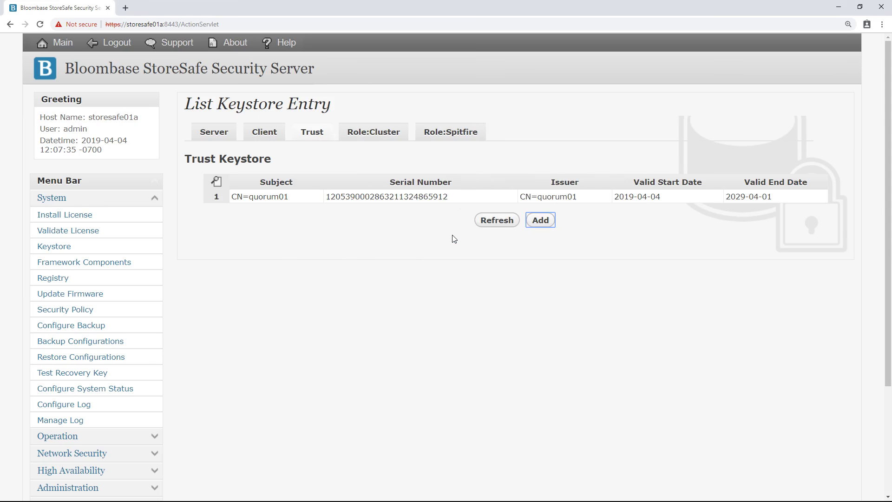
{"action": "left_click", "coordinate": [496, 220]}
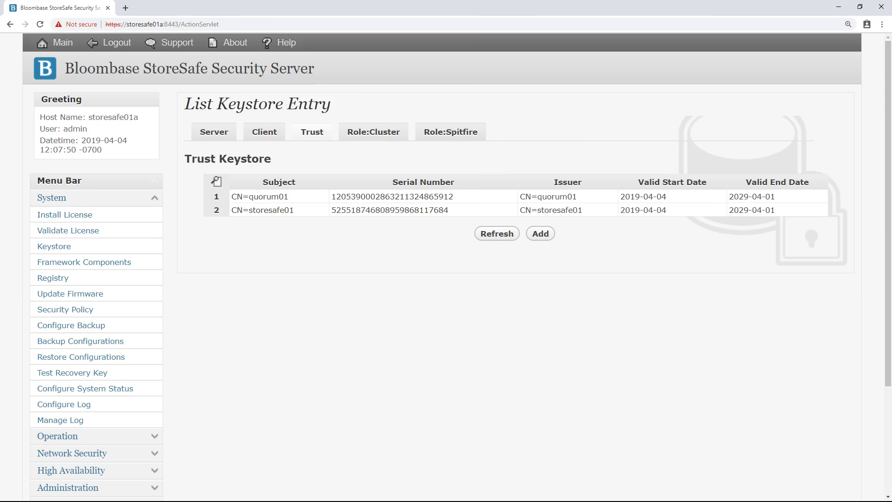
{"action": "left_click", "coordinate": [213, 130]}
{"action": "left_click", "coordinate": [192, 74]}
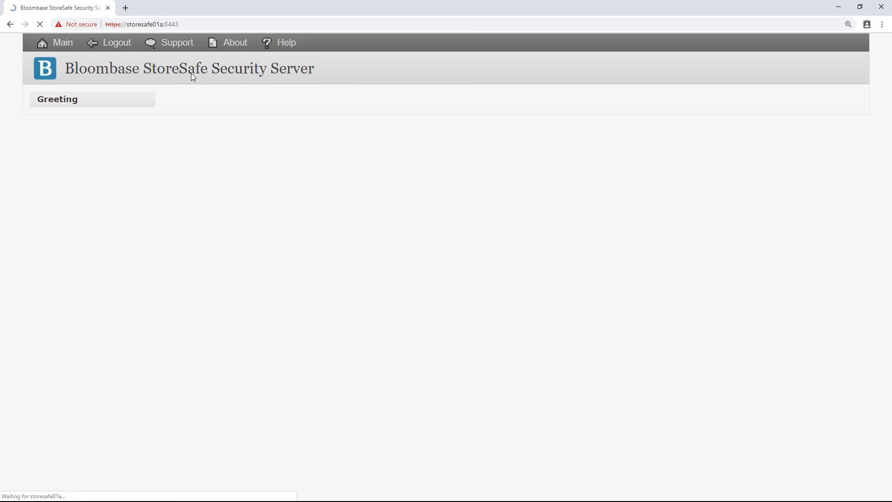
{"action": "left_click", "coordinate": [158, 253]}
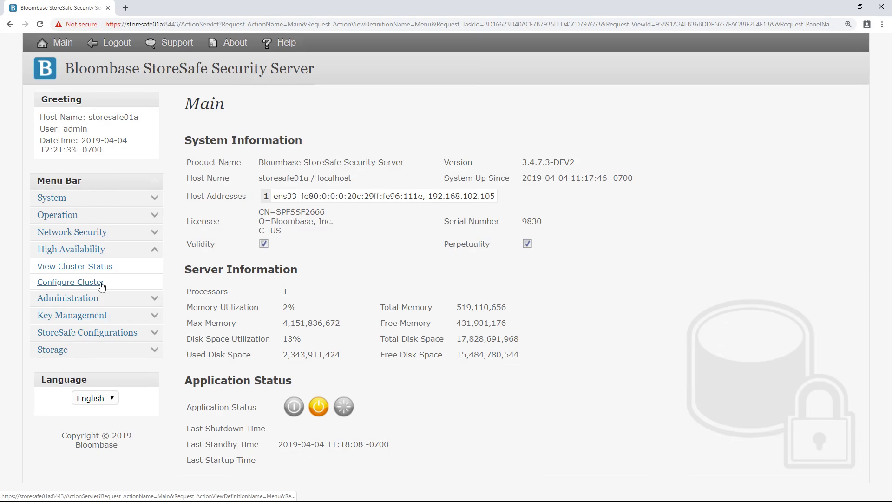
{"action": "left_click", "coordinate": [101, 284]}
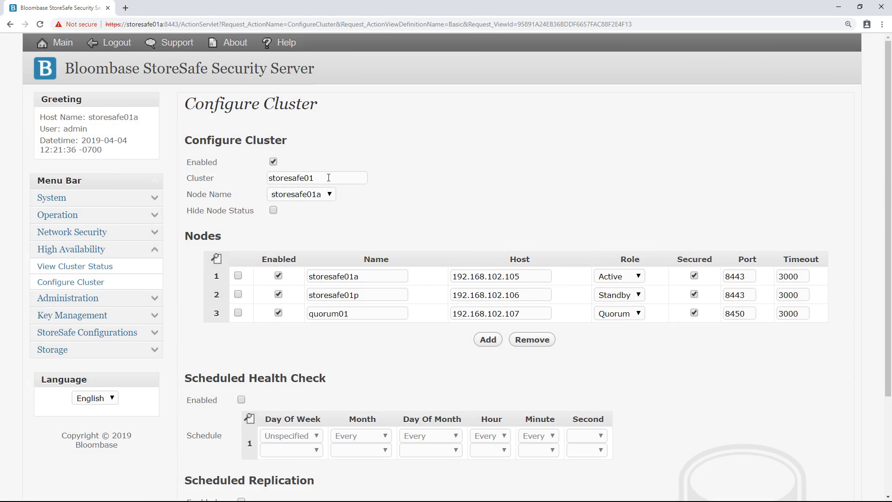
{"action": "left_click_drag", "start_coordinate": [329, 178], "coordinate": [263, 179]}
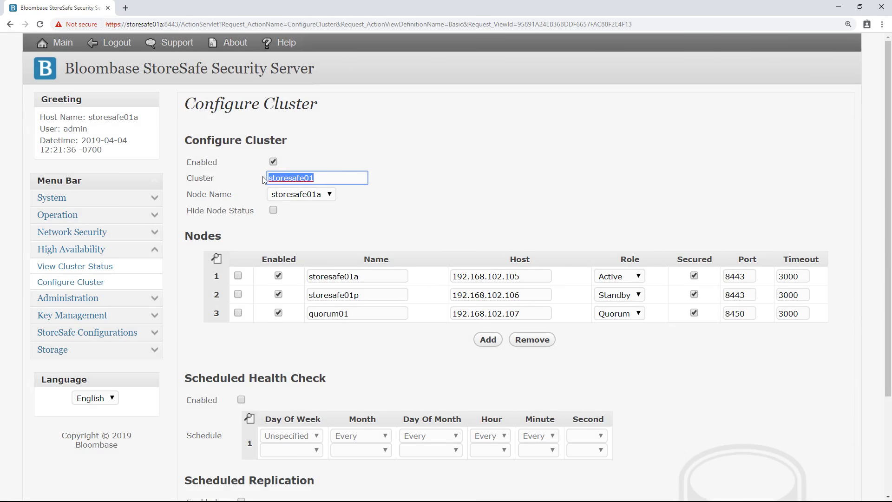
{"action": "left_click", "coordinate": [371, 236]}
{"action": "left_click_drag", "start_coordinate": [372, 276], "coordinate": [299, 285]}
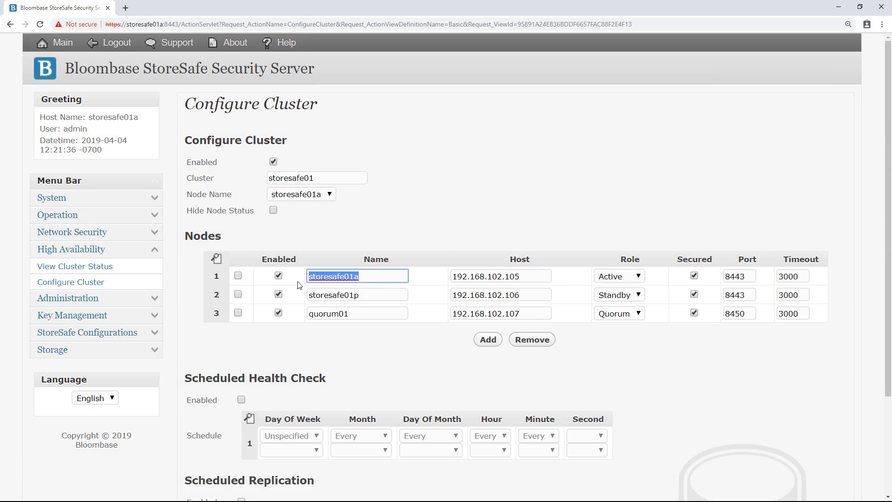
{"action": "left_click_drag", "start_coordinate": [393, 298], "coordinate": [305, 299]}
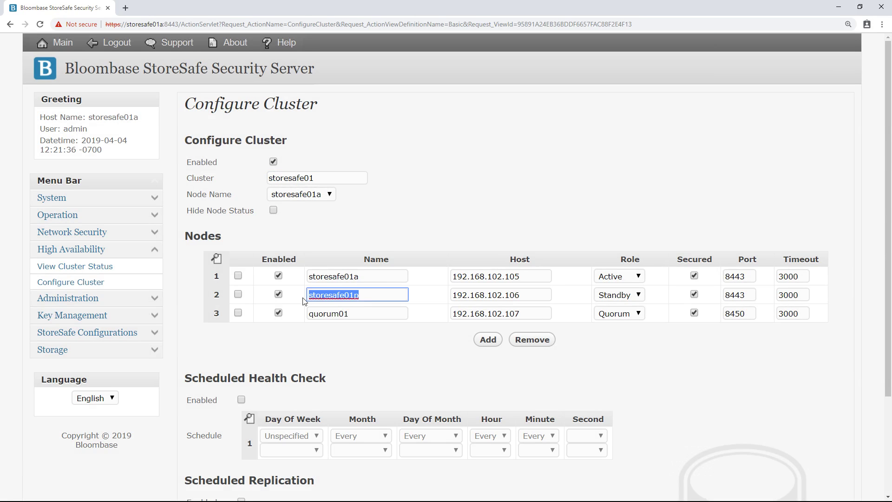
{"action": "left_click", "coordinate": [359, 312]}
{"action": "left_click_drag", "start_coordinate": [359, 312], "coordinate": [306, 313]}
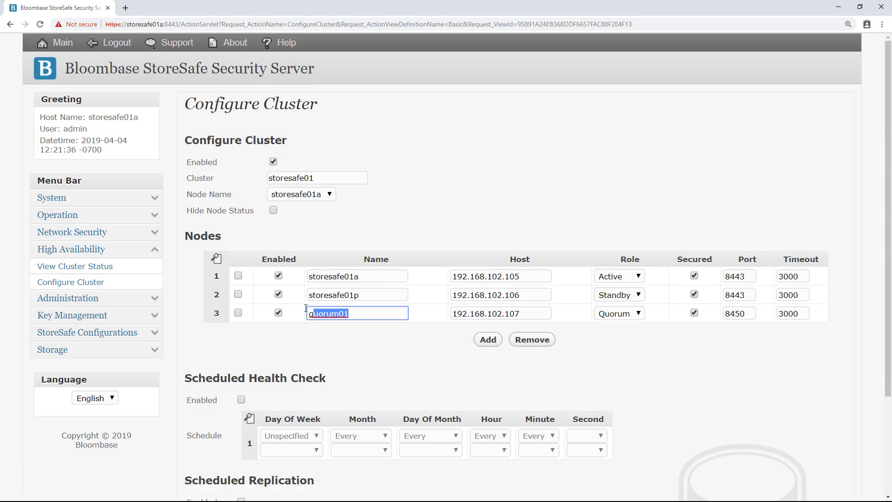
{"action": "left_click", "coordinate": [528, 278]}
{"action": "left_click_drag", "start_coordinate": [531, 278], "coordinate": [442, 281]}
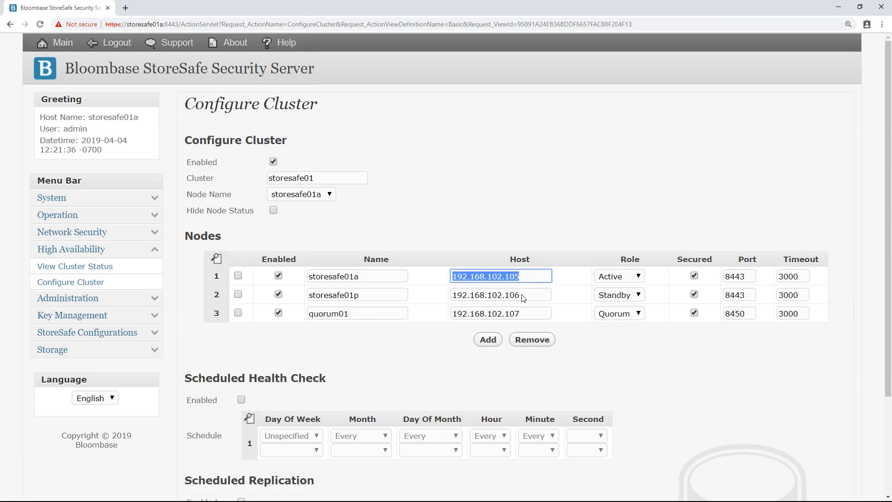
{"action": "left_click", "coordinate": [532, 296]}
{"action": "left_click_drag", "start_coordinate": [524, 295], "coordinate": [449, 296]}
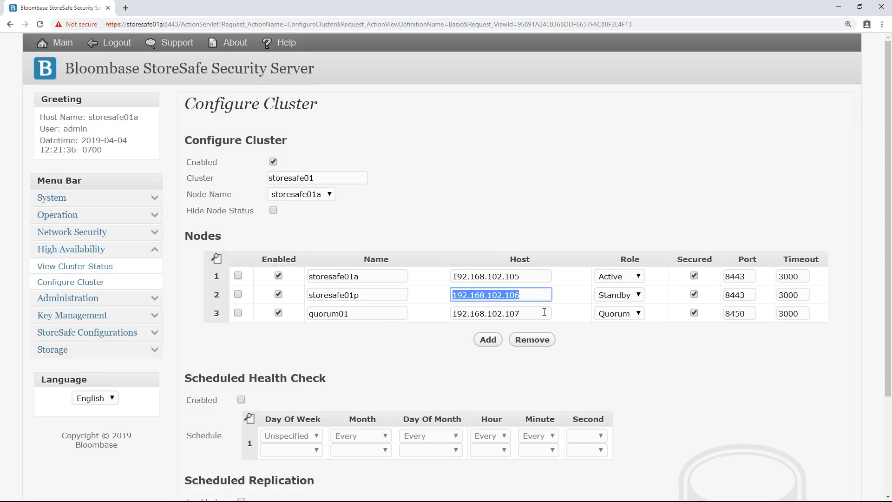
{"action": "left_click_drag", "start_coordinate": [533, 318], "coordinate": [449, 325]}
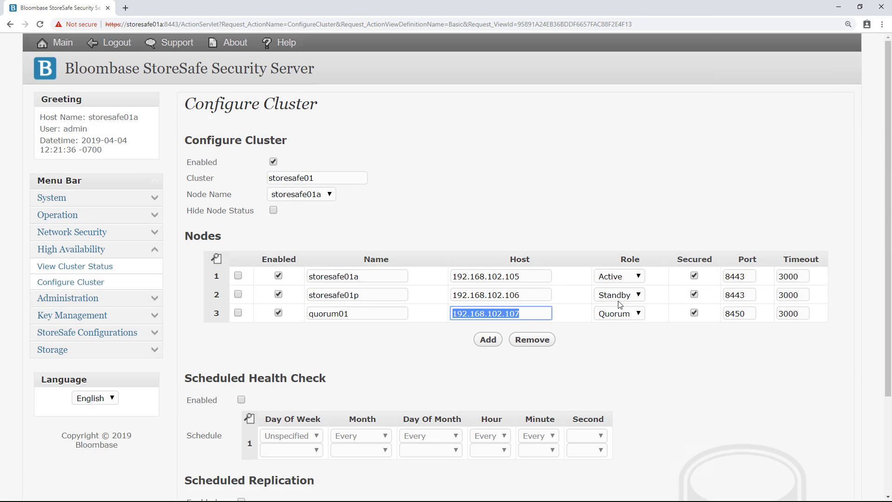
{"action": "left_click", "coordinate": [639, 278]}
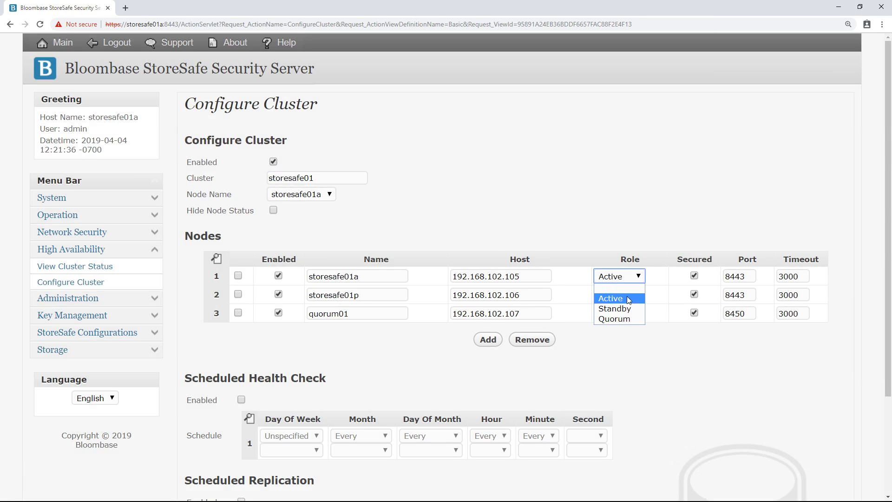
{"action": "left_click", "coordinate": [628, 300]}
{"action": "left_click", "coordinate": [619, 295]}
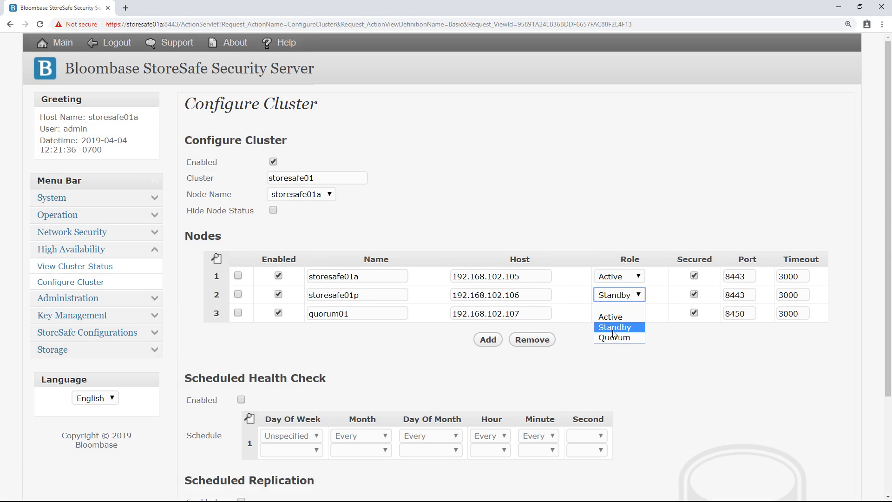
{"action": "left_click", "coordinate": [615, 328]}
{"action": "left_click", "coordinate": [619, 315]}
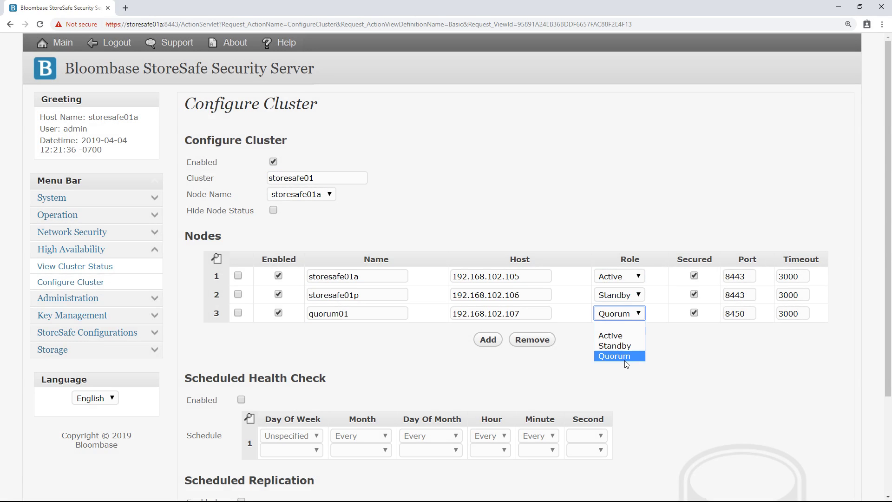
{"action": "left_click", "coordinate": [625, 357]}
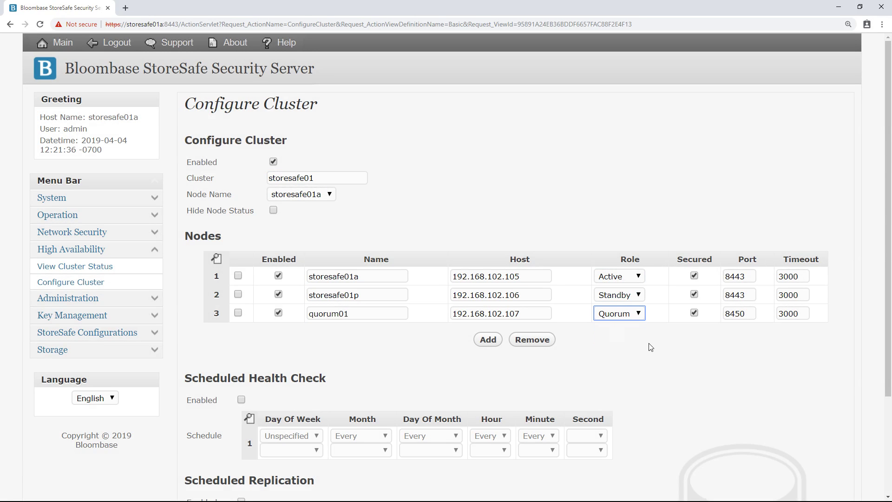
{"action": "double_click", "coordinate": [751, 277]}
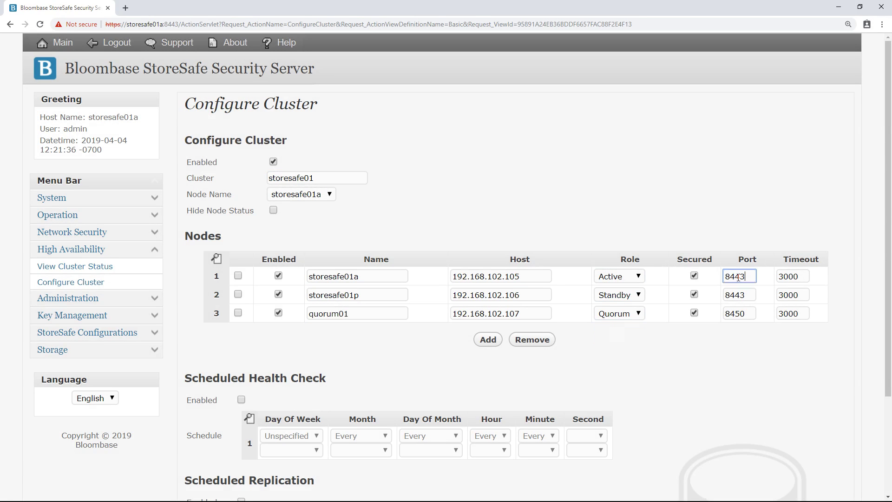
{"action": "double_click", "coordinate": [750, 298]}
{"action": "left_click", "coordinate": [753, 317]}
{"action": "left_click_drag", "start_coordinate": [735, 315], "coordinate": [723, 321]}
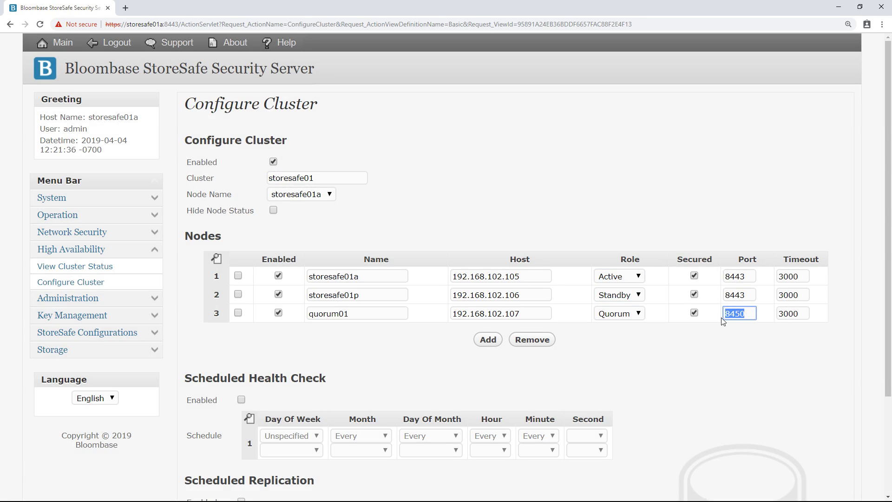
{"action": "left_click", "coordinate": [802, 278]}
{"action": "left_click", "coordinate": [800, 296]}
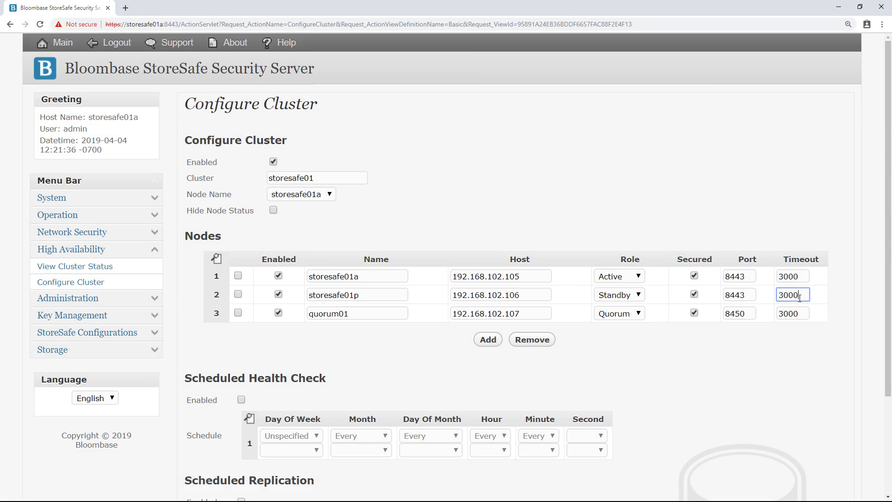
{"action": "left_click", "coordinate": [803, 315]}
{"action": "scroll", "coordinate": [577, 309], "scroll_direction": "down", "scroll_amount": 3}
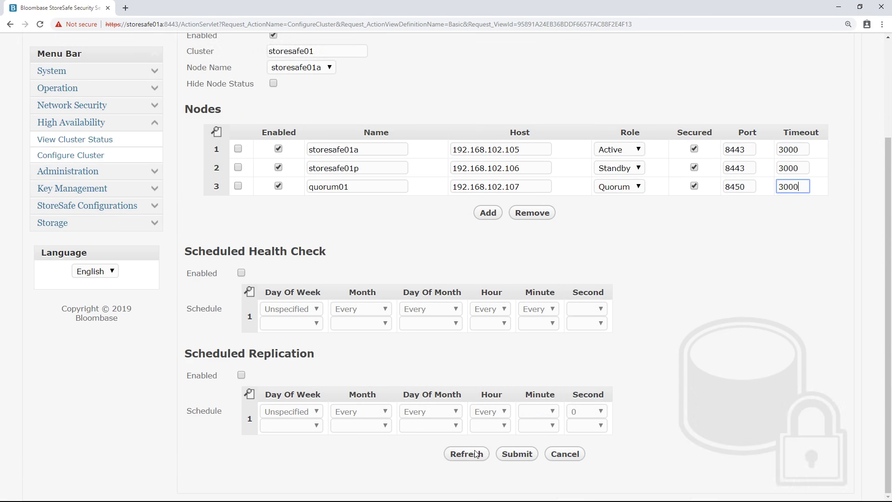
{"action": "left_click", "coordinate": [475, 455]}
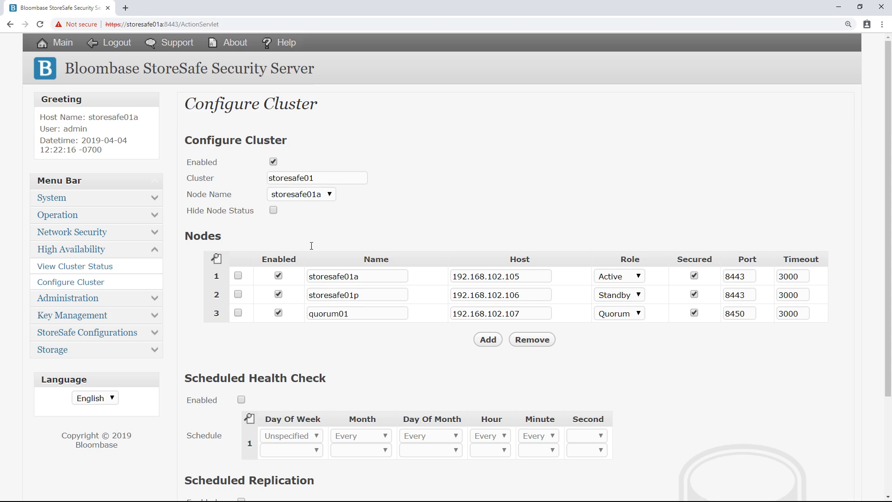
Step: Verify the Node Name dropdown keeps storesafe01a as this node's name
{"action": "left_click", "coordinate": [329, 196]}
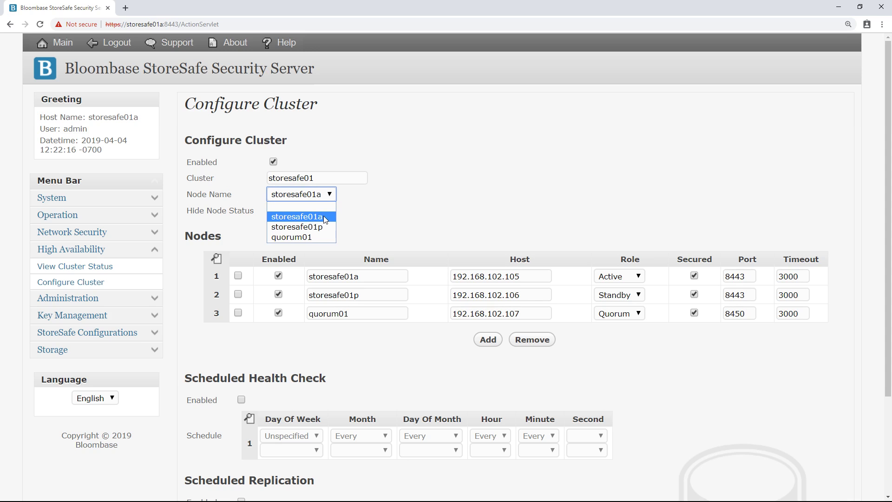
{"action": "left_click", "coordinate": [323, 216]}
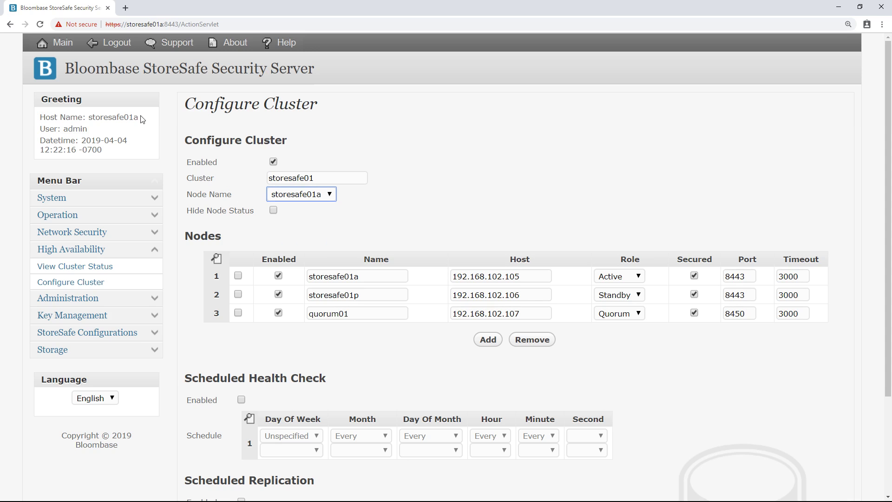
{"action": "left_click_drag", "start_coordinate": [142, 119], "coordinate": [90, 117]}
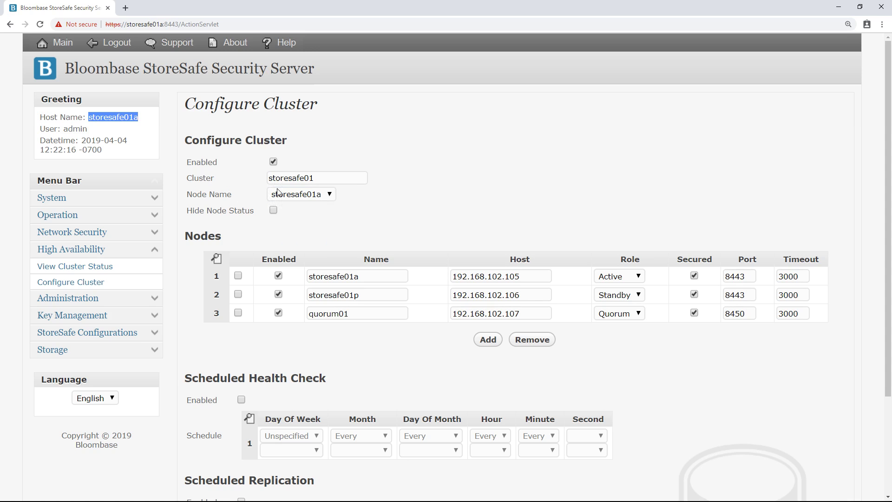
{"action": "left_click", "coordinate": [310, 194]}
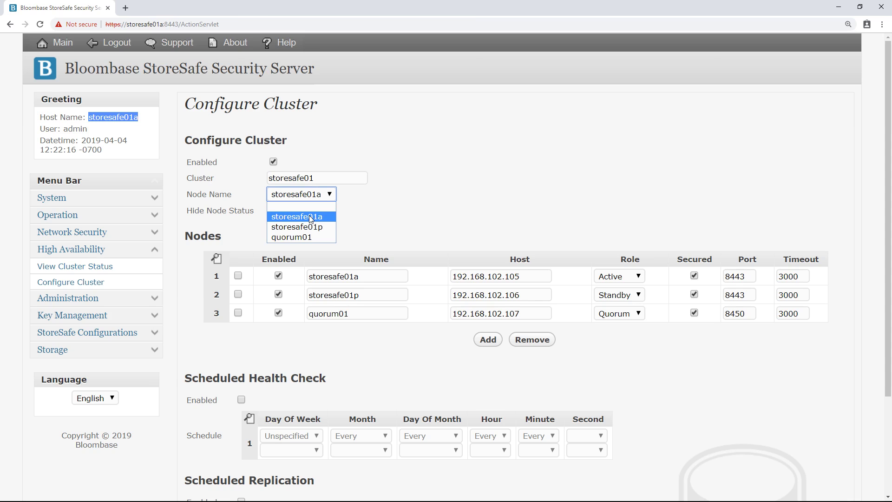
{"action": "left_click", "coordinate": [311, 217]}
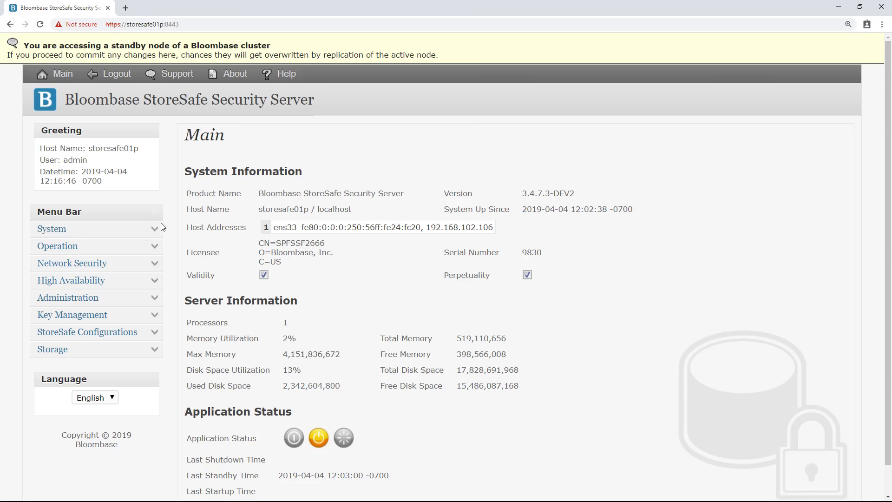
{"action": "left_click", "coordinate": [150, 232]}
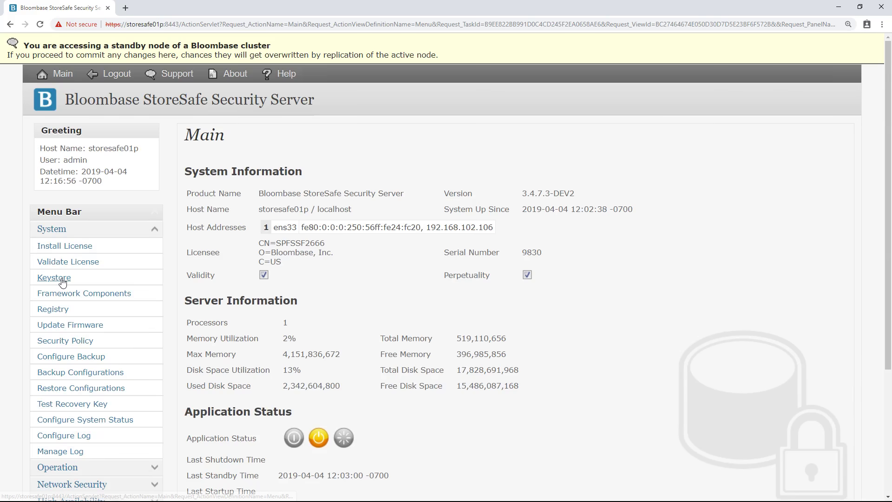
{"action": "left_click", "coordinate": [62, 280]}
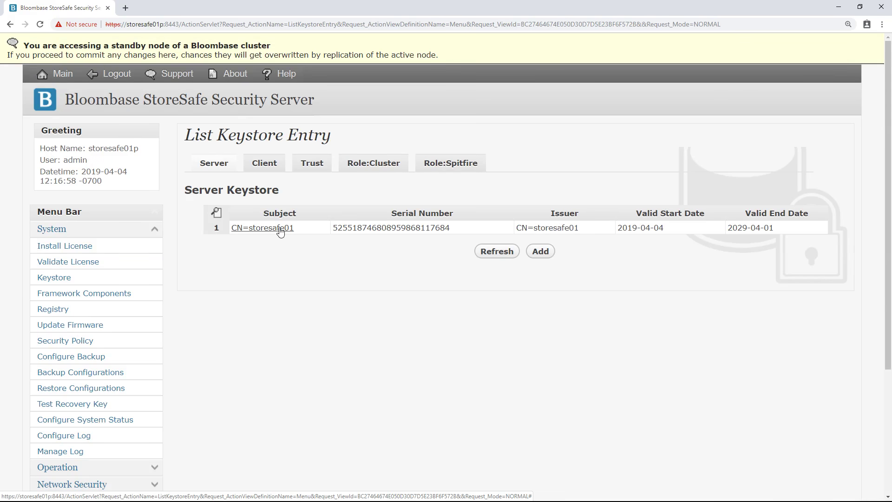
{"action": "left_click", "coordinate": [270, 167]}
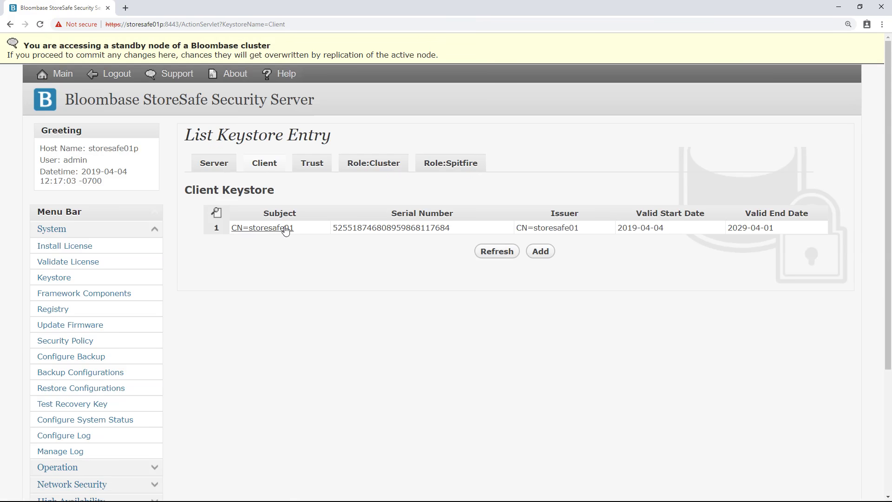
{"action": "left_click", "coordinate": [315, 168]}
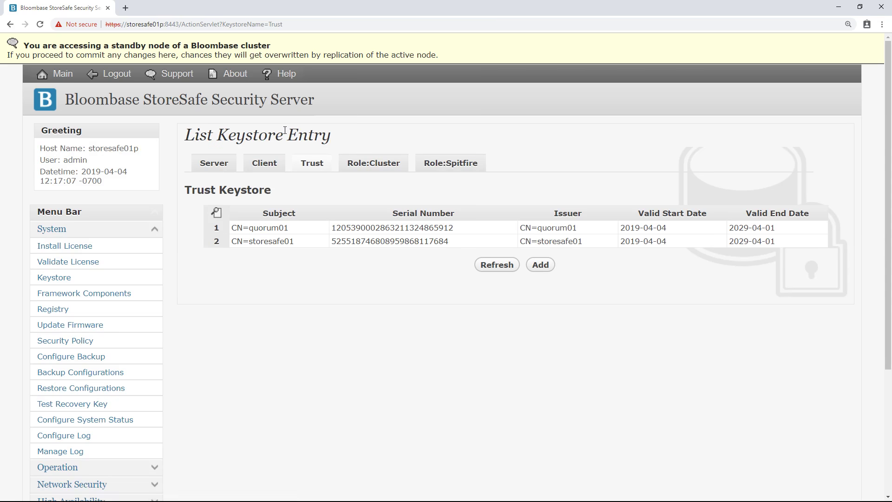
{"action": "left_click", "coordinate": [267, 108]}
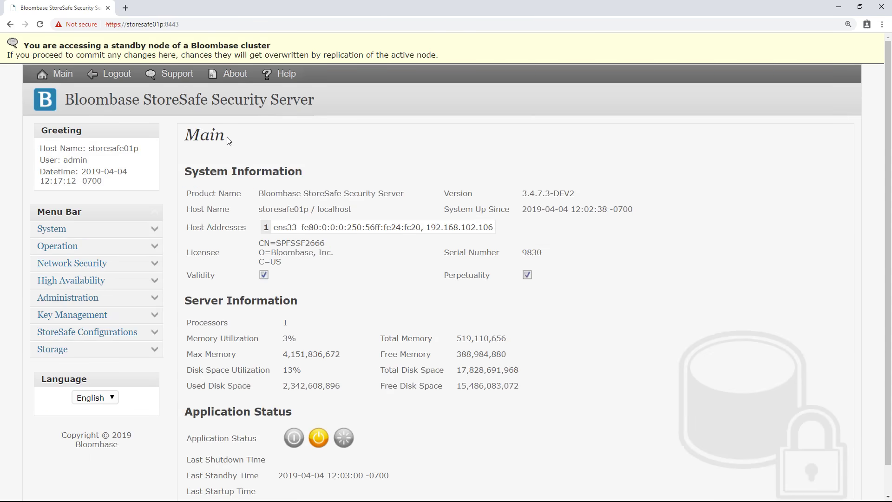
Step: Open the standby node's High Availability cluster configuration
{"action": "left_click", "coordinate": [155, 281]}
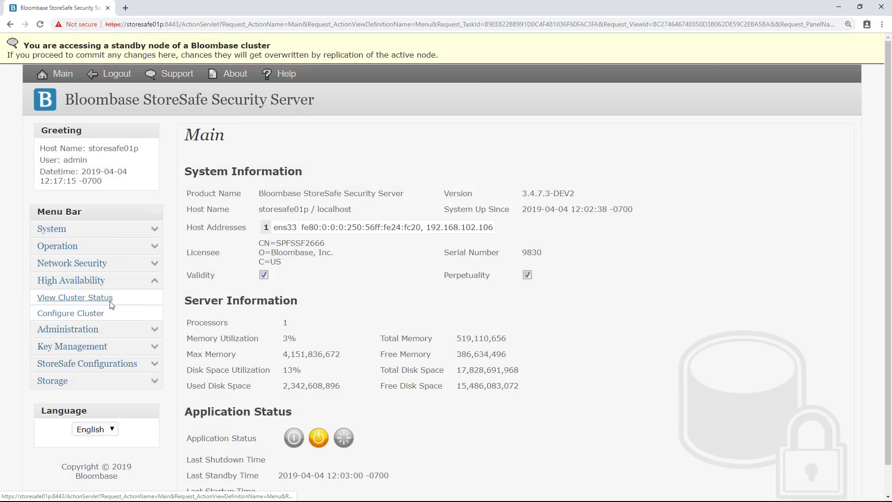
{"action": "left_click", "coordinate": [87, 319]}
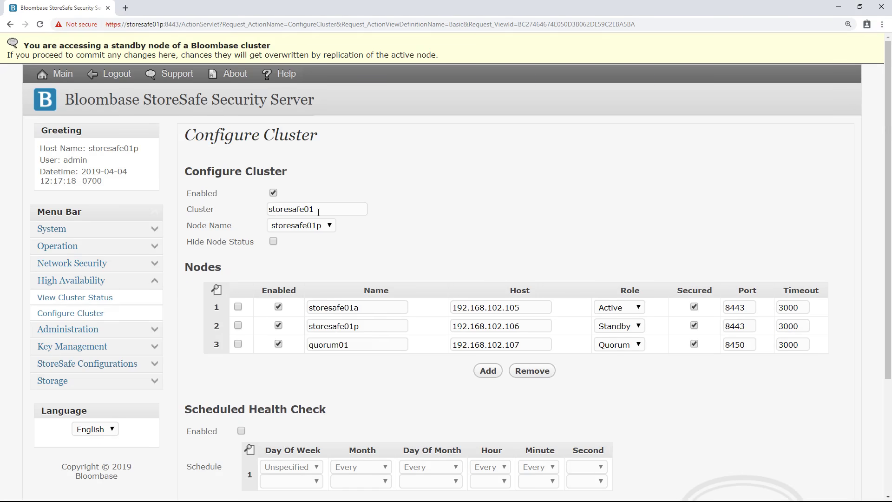
{"action": "scroll", "coordinate": [319, 212], "scroll_direction": "down", "scroll_amount": 1}
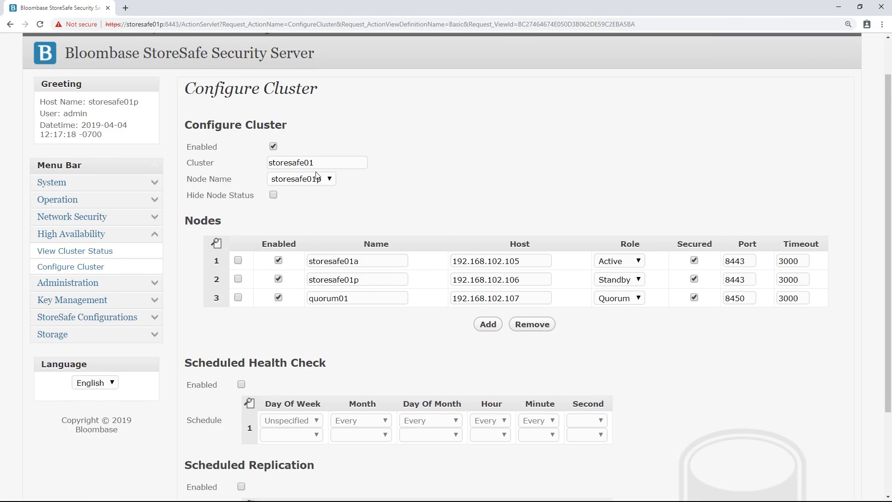
Step: Finish the quorum01 node name in row 3 and keep storesafe01p as Node Name
{"action": "left_click", "coordinate": [329, 164]}
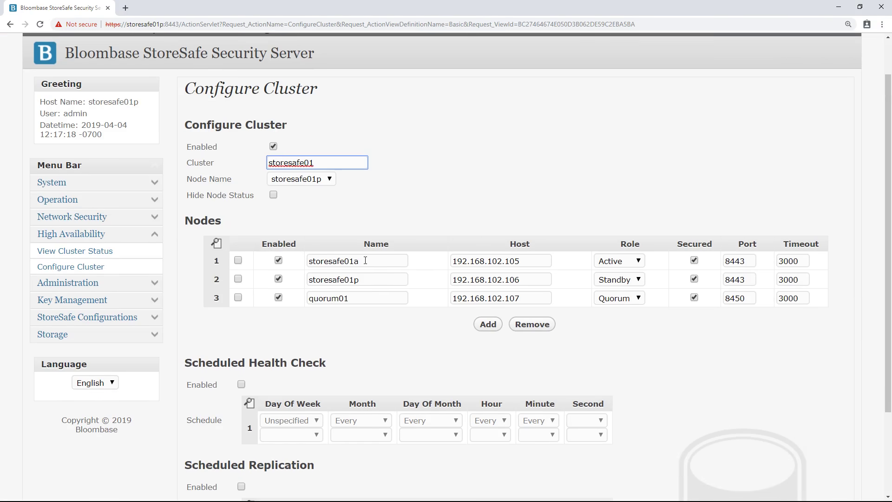
{"action": "left_click", "coordinate": [365, 261]}
{"action": "left_click", "coordinate": [369, 282]}
{"action": "left_click", "coordinate": [366, 301]}
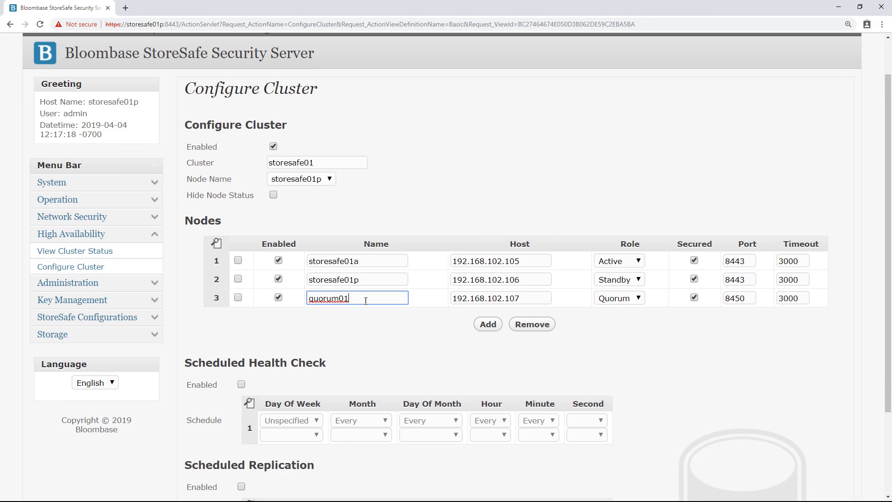
{"action": "left_click", "coordinate": [316, 180]}
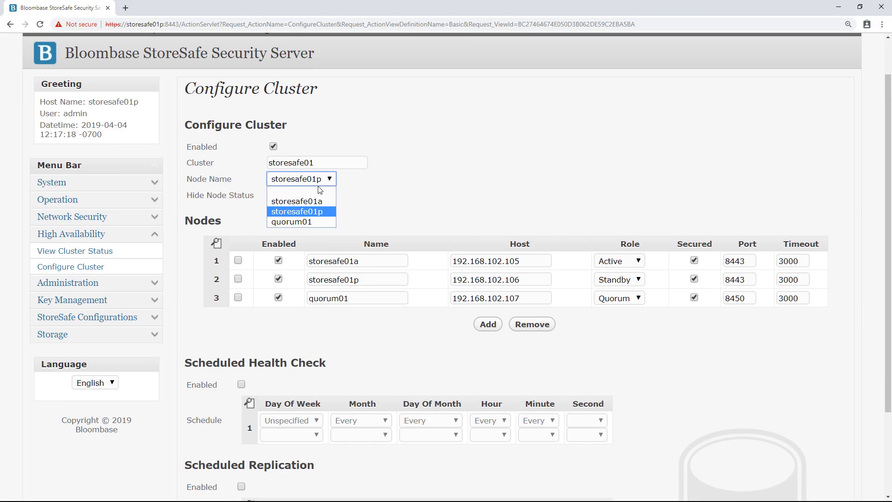
{"action": "left_click", "coordinate": [325, 213]}
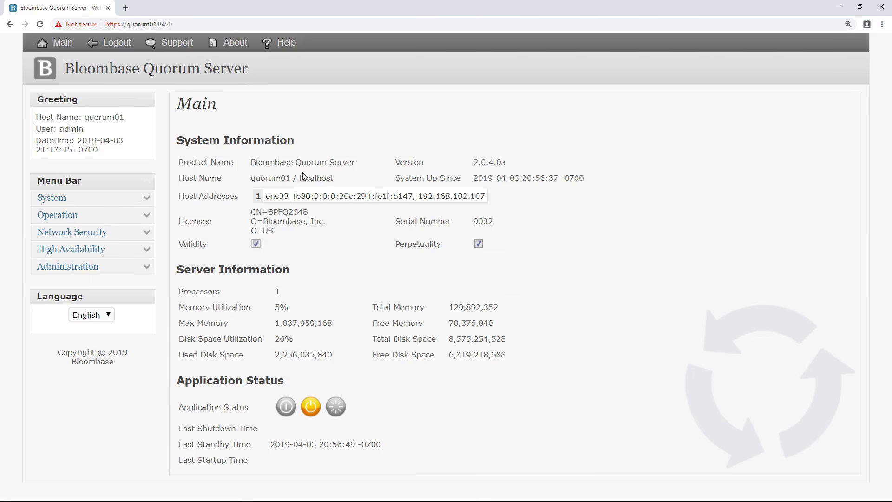
Step: In System > Keystore, start a new server key entry and choose the quorum01.p12 file
{"action": "left_click", "coordinate": [143, 198]}
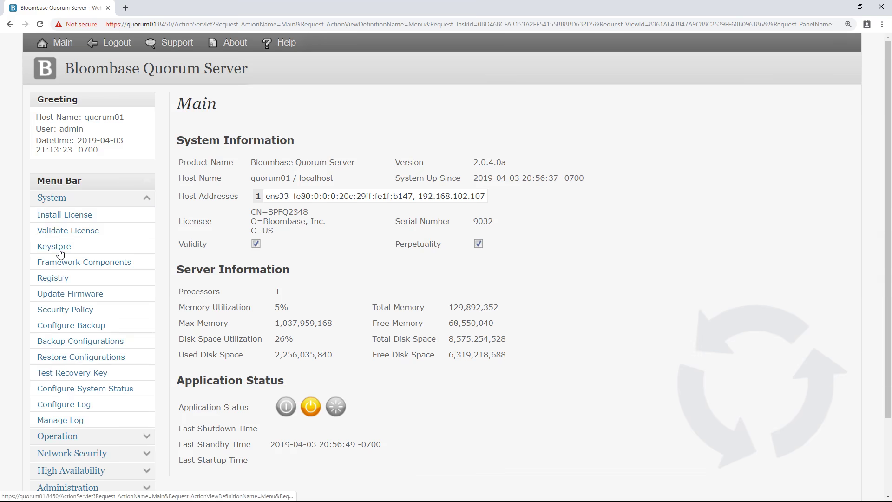
{"action": "left_click", "coordinate": [60, 253]}
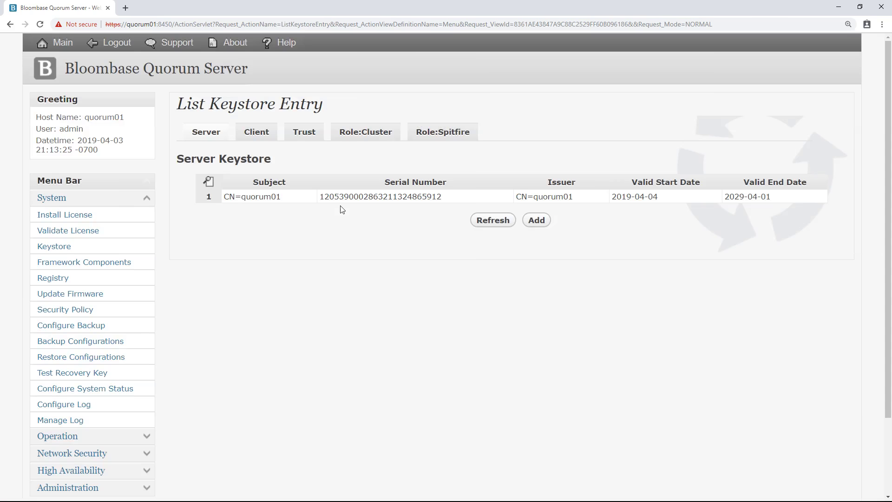
{"action": "left_click", "coordinate": [537, 222]}
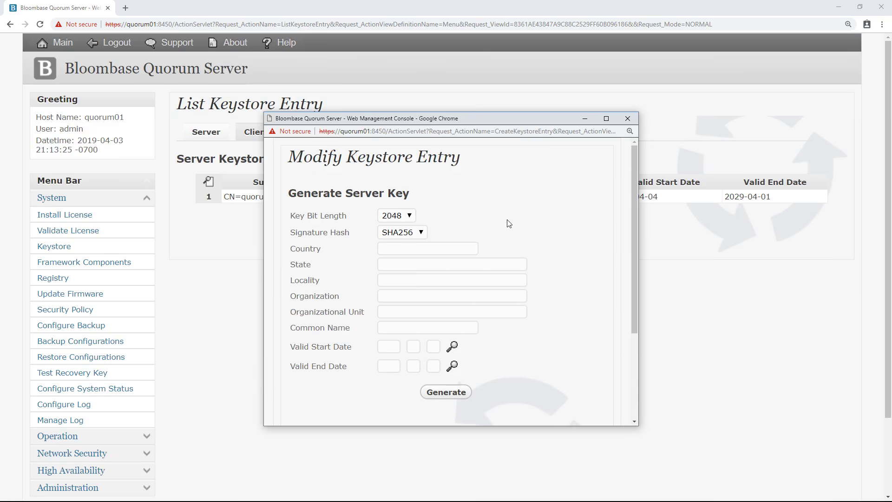
{"action": "scroll", "coordinate": [408, 372], "scroll_direction": "down", "scroll_amount": 3}
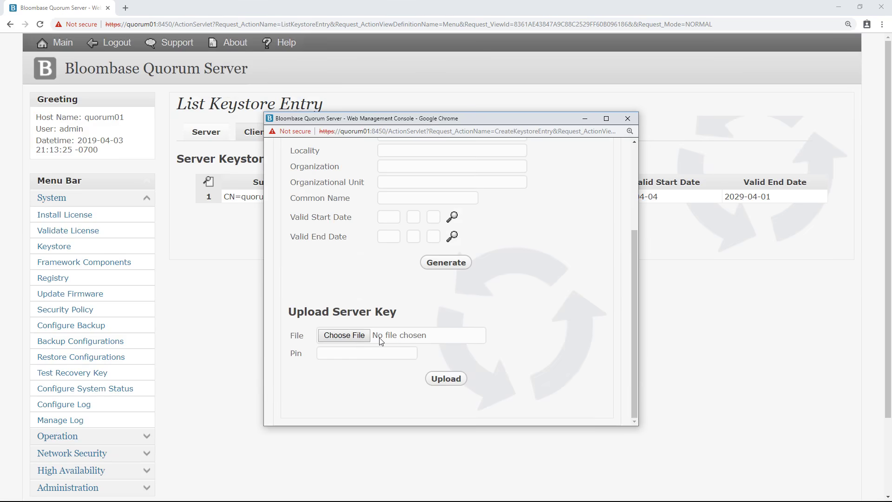
{"action": "left_click", "coordinate": [356, 335]}
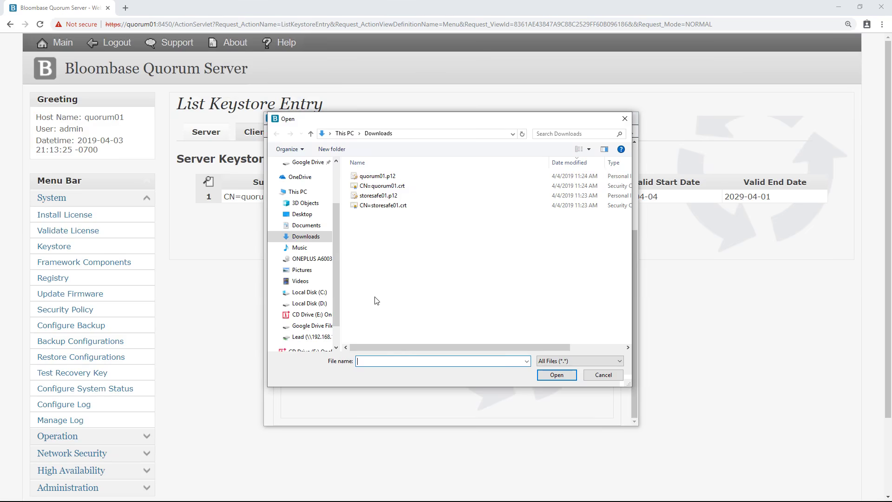
{"action": "left_click", "coordinate": [395, 177]}
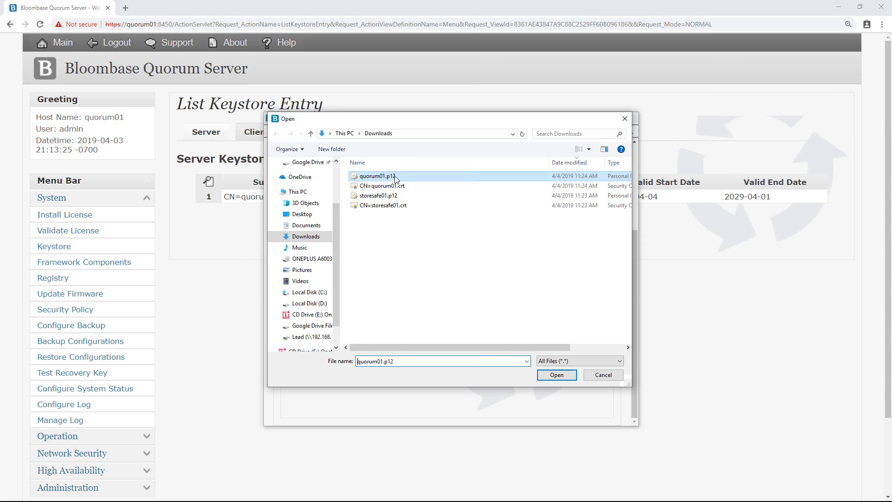
{"action": "double_click", "coordinate": [416, 180]}
Step: Upload quorum01.p12 with the key's pin, then submit and commit the CN=quorum01 server entry
{"action": "left_click", "coordinate": [383, 352]}
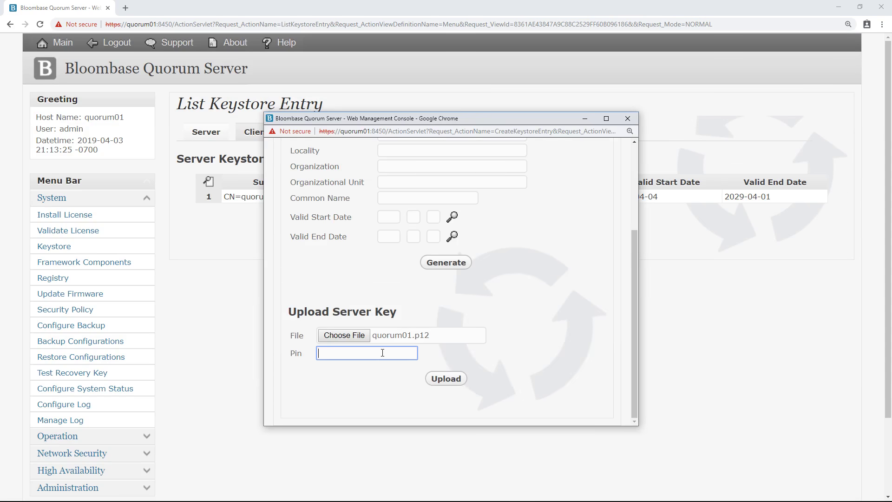
{"action": "type", "text": "123456"}
{"action": "left_click", "coordinate": [446, 379]}
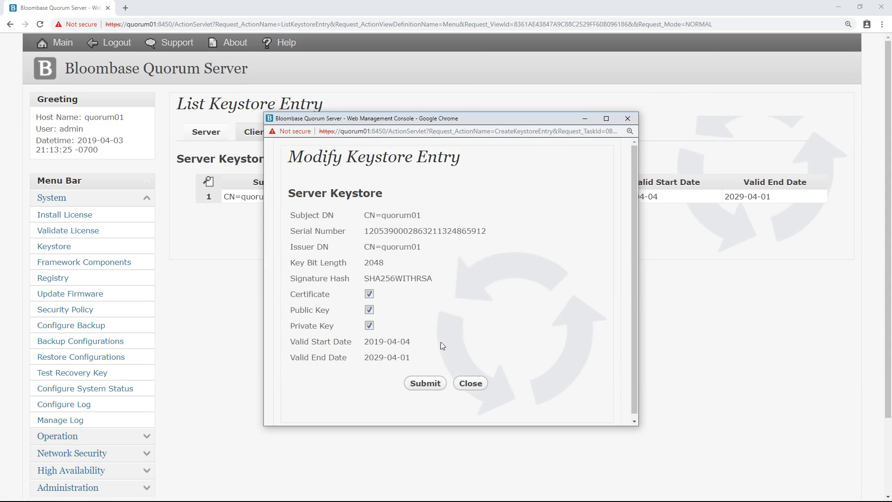
{"action": "left_click", "coordinate": [425, 382]}
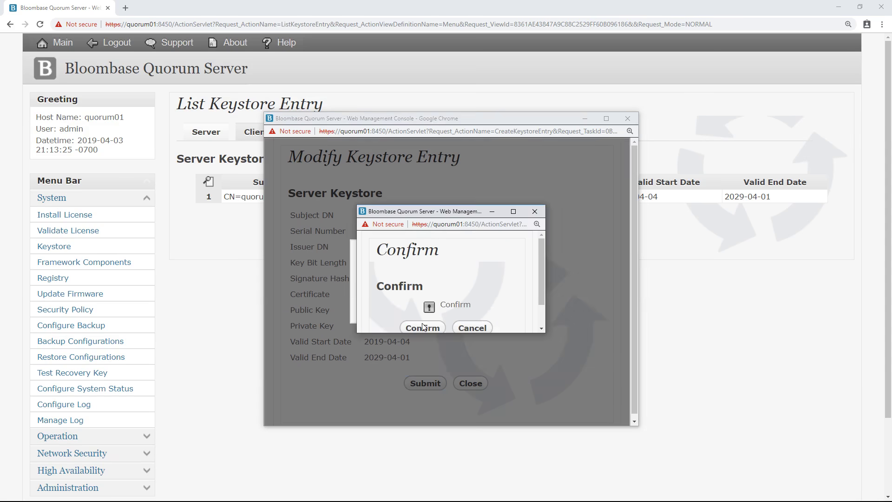
{"action": "left_click", "coordinate": [423, 327]}
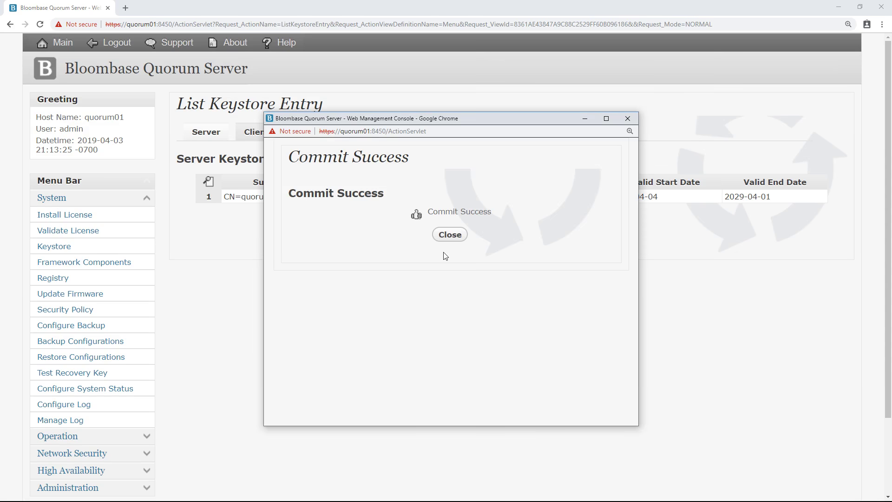
{"action": "left_click", "coordinate": [451, 236]}
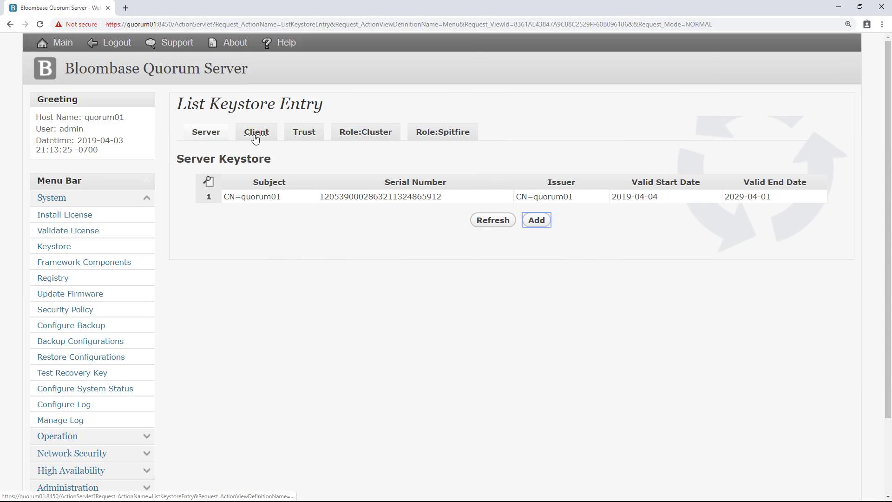
Step: Add quorum01.p12 with its pin to the Client keystore, commit it, and refresh to show CN=quorum01
{"action": "left_click", "coordinate": [255, 134]}
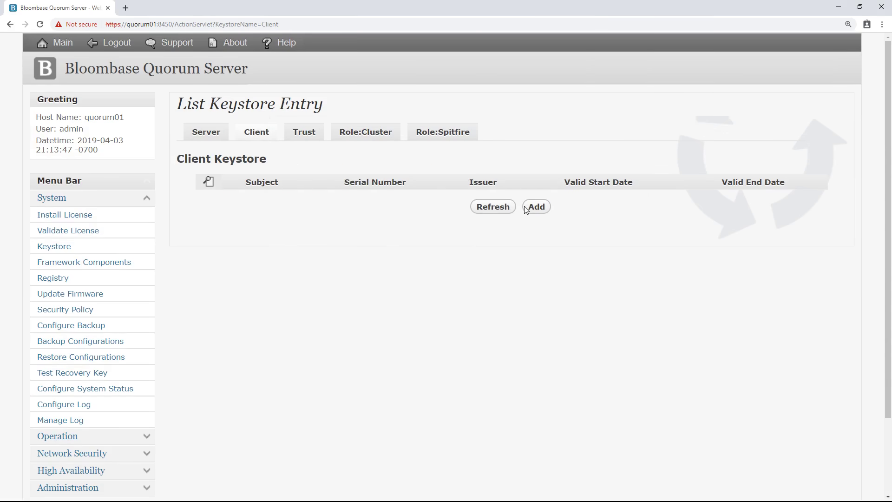
{"action": "left_click", "coordinate": [535, 207]}
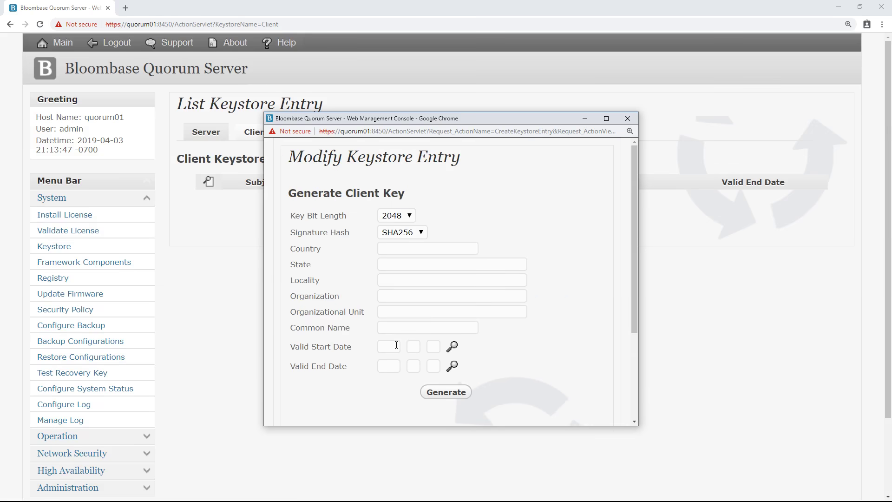
{"action": "scroll", "coordinate": [422, 379], "scroll_direction": "down", "scroll_amount": 3}
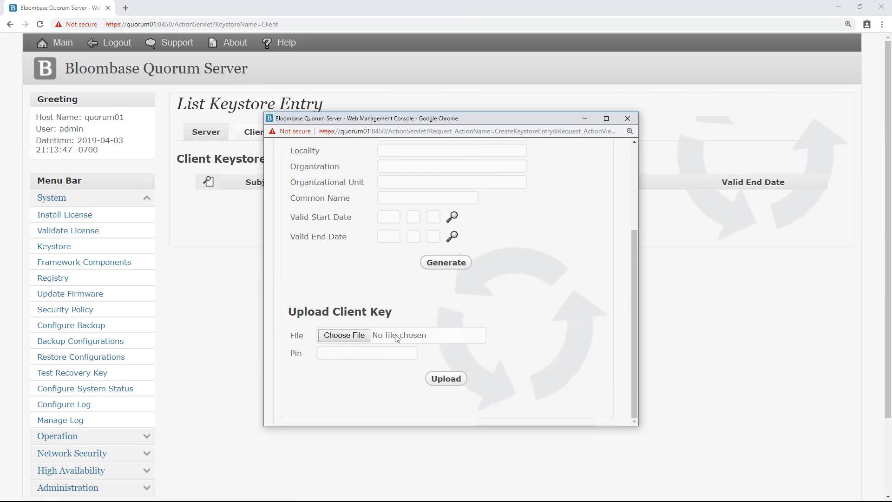
{"action": "left_click", "coordinate": [359, 336]}
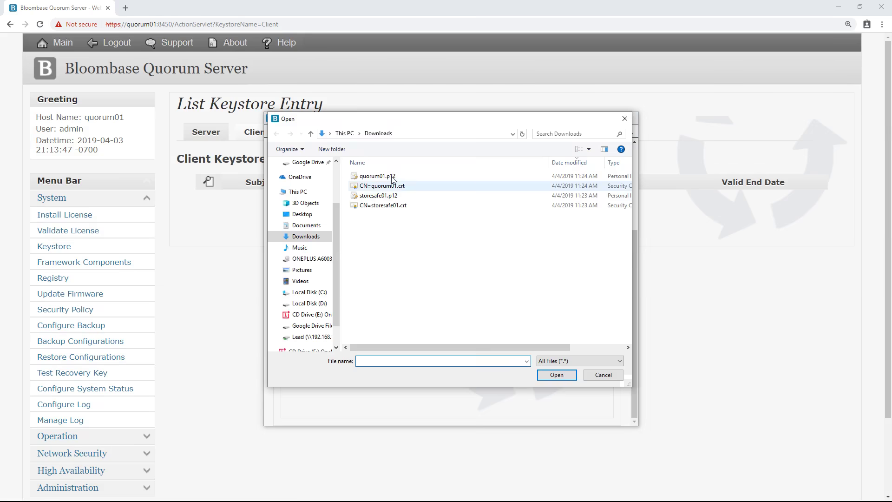
{"action": "double_click", "coordinate": [377, 176]}
{"action": "left_click", "coordinate": [395, 354]}
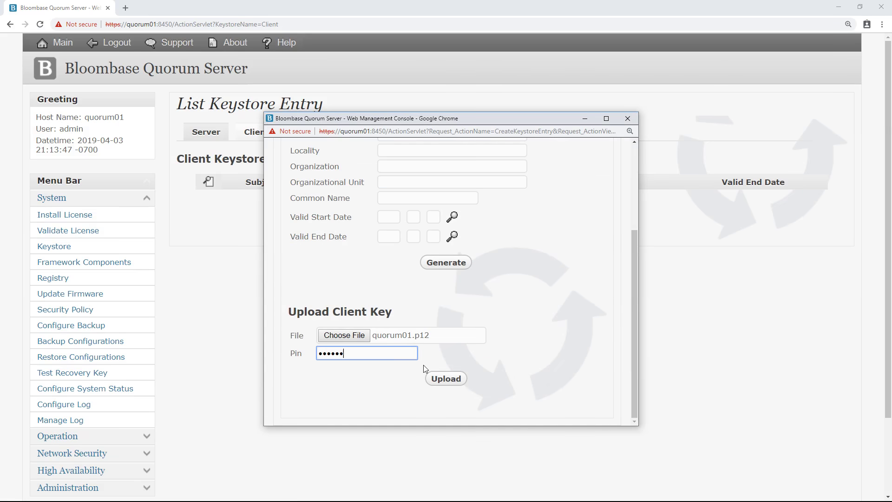
{"action": "left_click", "coordinate": [447, 379]}
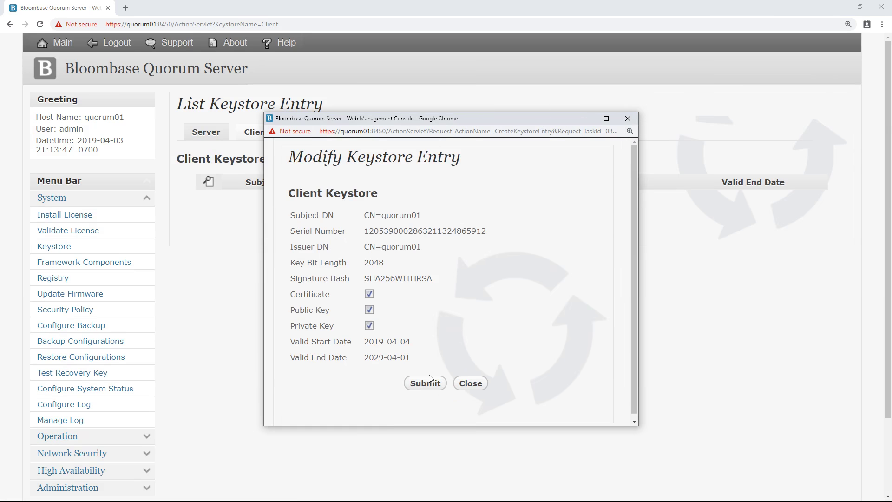
{"action": "left_click", "coordinate": [432, 384]}
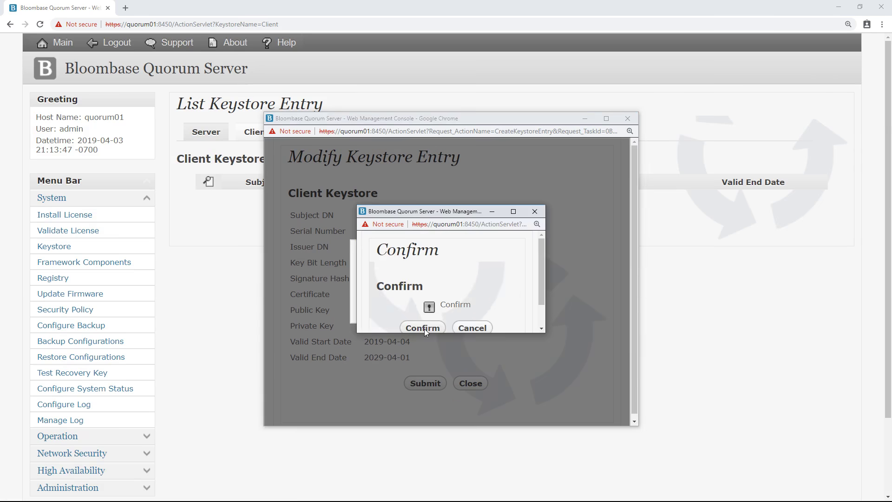
{"action": "left_click", "coordinate": [423, 327]}
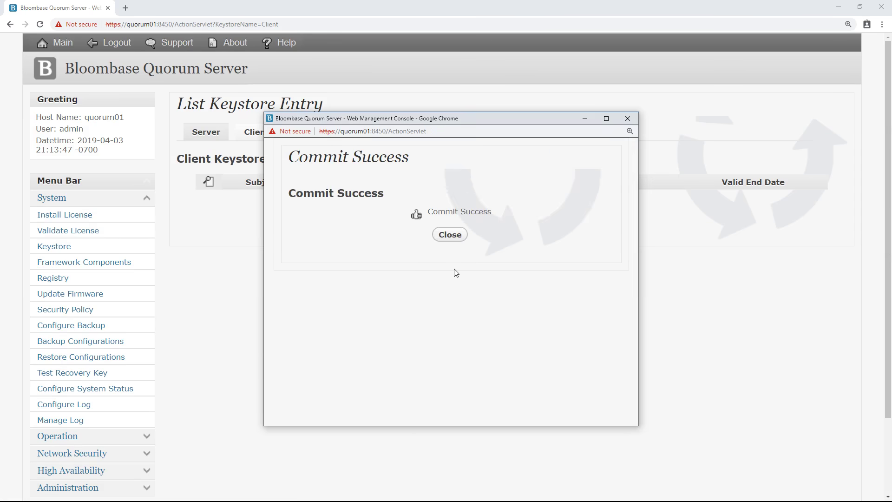
{"action": "left_click", "coordinate": [449, 236]}
{"action": "left_click", "coordinate": [484, 209]}
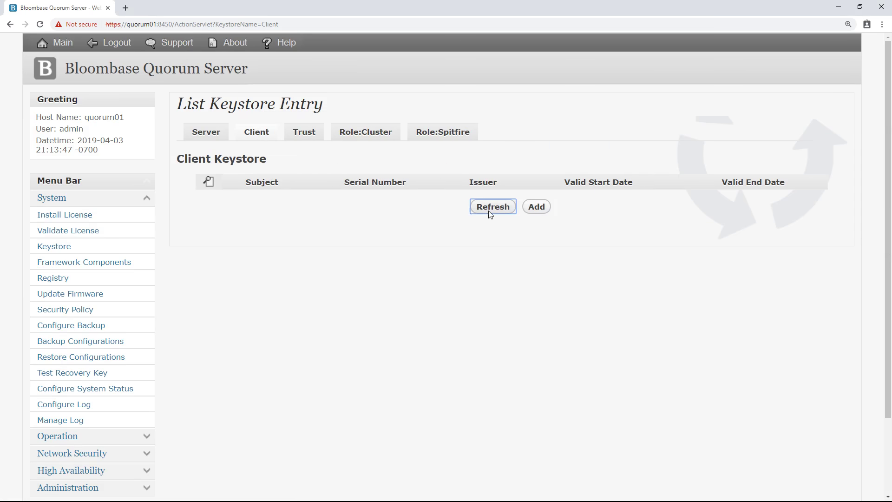
{"action": "left_click", "coordinate": [308, 136]}
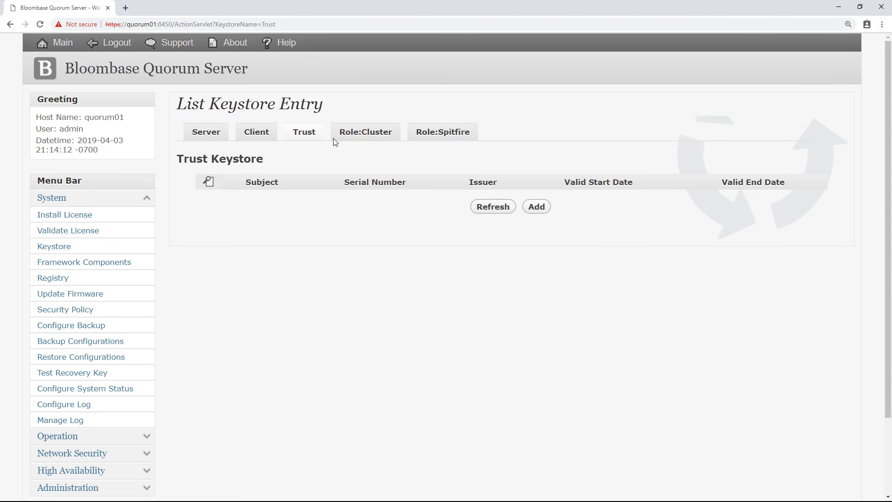
Step: Upload and commit the CN=quorum01.crt certificate to the Trust keystore, then refresh the list
{"action": "left_click", "coordinate": [532, 208]}
{"action": "left_click", "coordinate": [342, 227]}
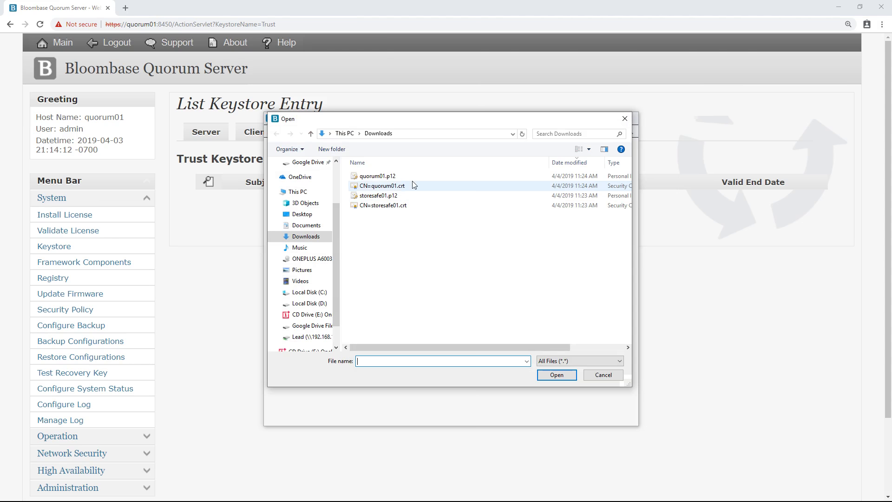
{"action": "left_click", "coordinate": [428, 188]}
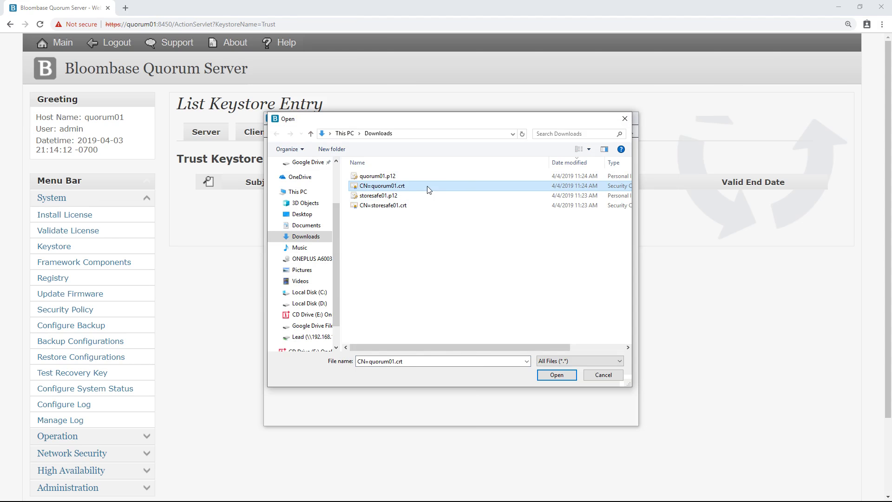
{"action": "double_click", "coordinate": [428, 188]}
{"action": "left_click", "coordinate": [465, 246]}
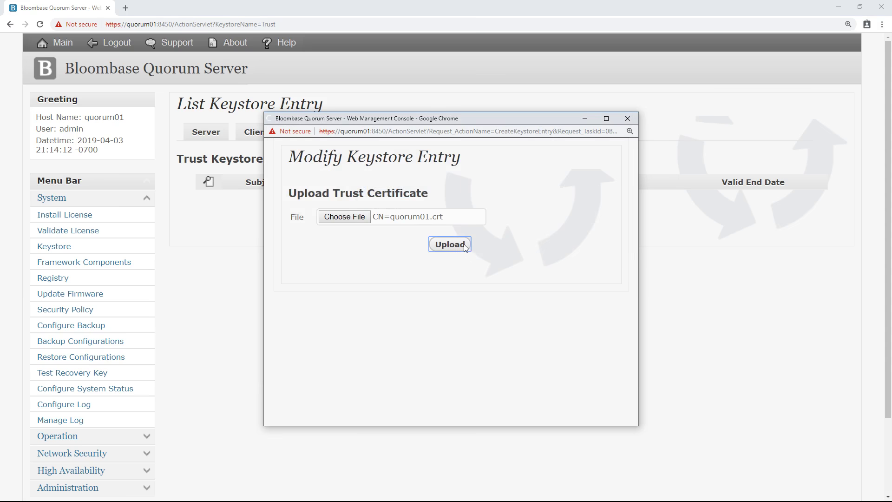
{"action": "left_click", "coordinate": [423, 383]}
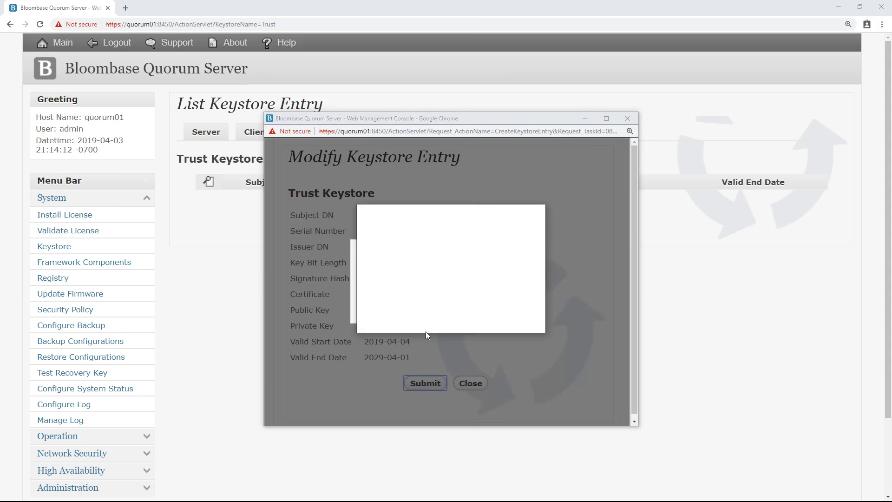
{"action": "left_click", "coordinate": [427, 326]}
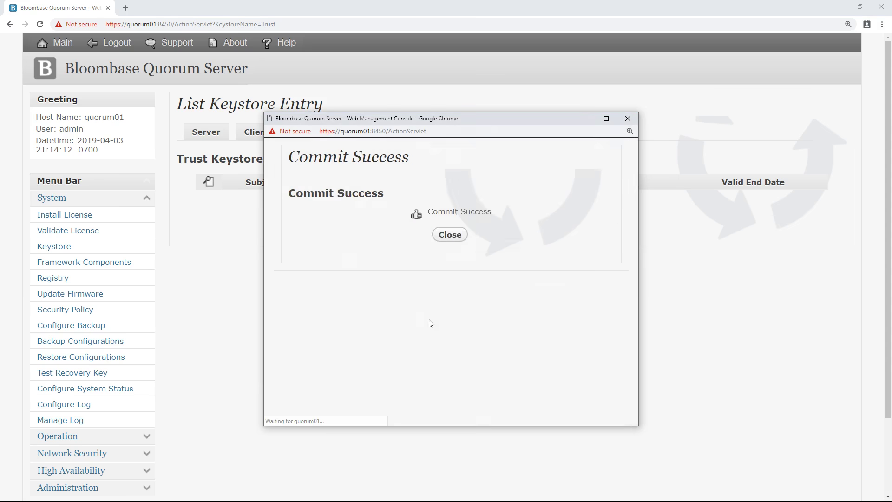
{"action": "left_click", "coordinate": [445, 243]}
{"action": "left_click", "coordinate": [487, 207]}
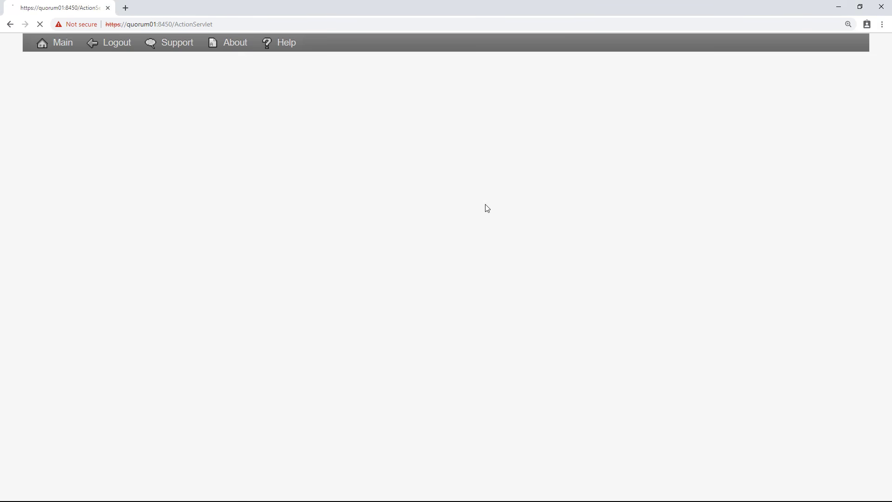
Step: Upload and commit the CN=storesafe01.crt certificate to the Trust keystore, then refresh the list
{"action": "left_click", "coordinate": [539, 221]}
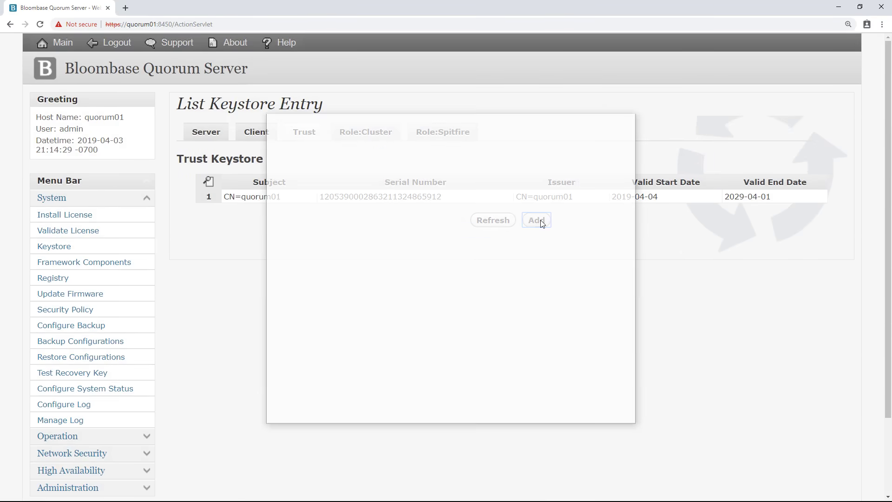
{"action": "left_click", "coordinate": [356, 219]}
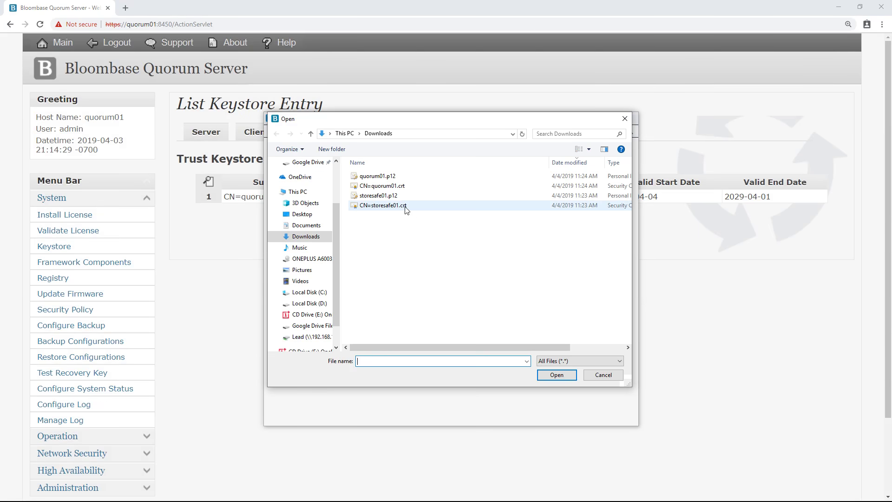
{"action": "left_click", "coordinate": [417, 209]}
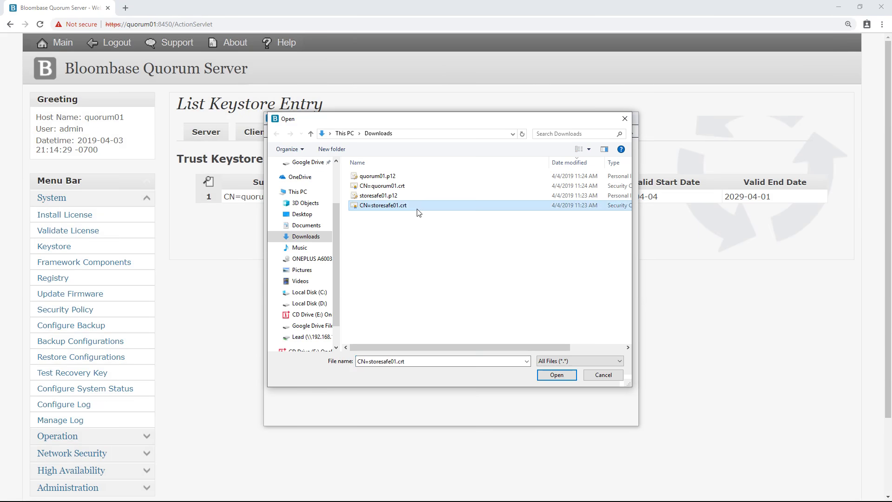
{"action": "double_click", "coordinate": [418, 210]}
{"action": "left_click", "coordinate": [439, 245]}
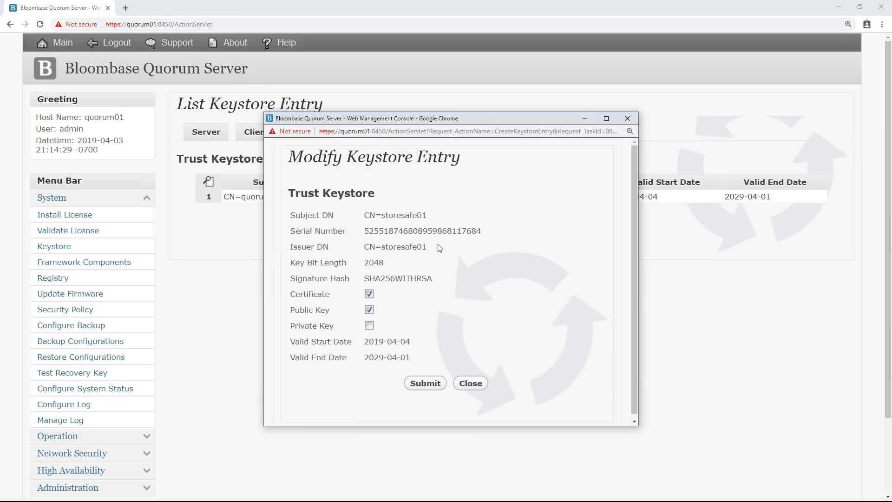
{"action": "left_click", "coordinate": [422, 380]}
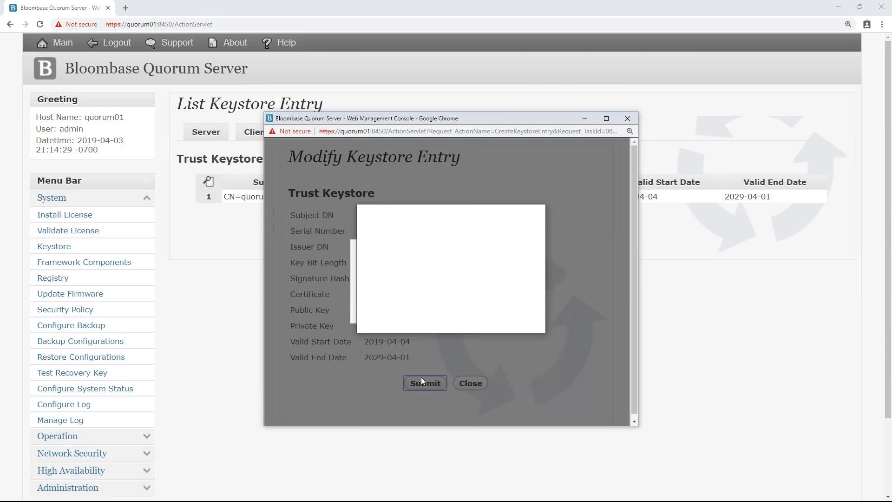
{"action": "left_click", "coordinate": [431, 327]}
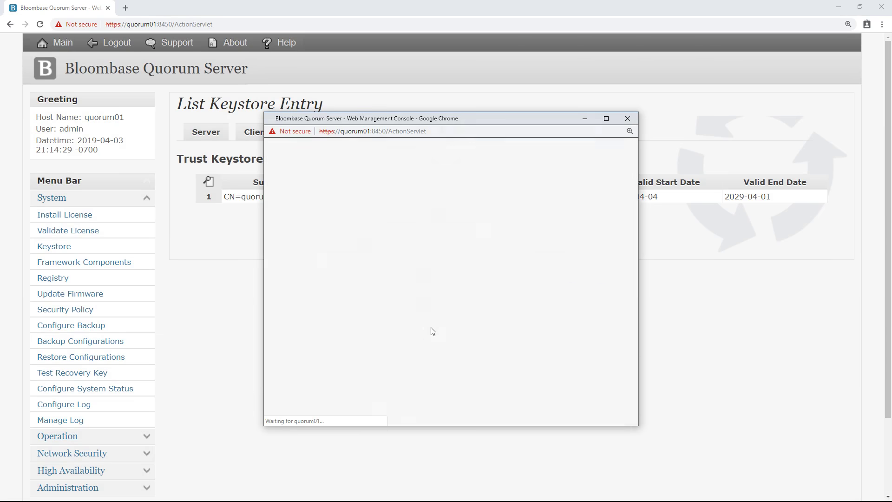
{"action": "left_click", "coordinate": [450, 235]}
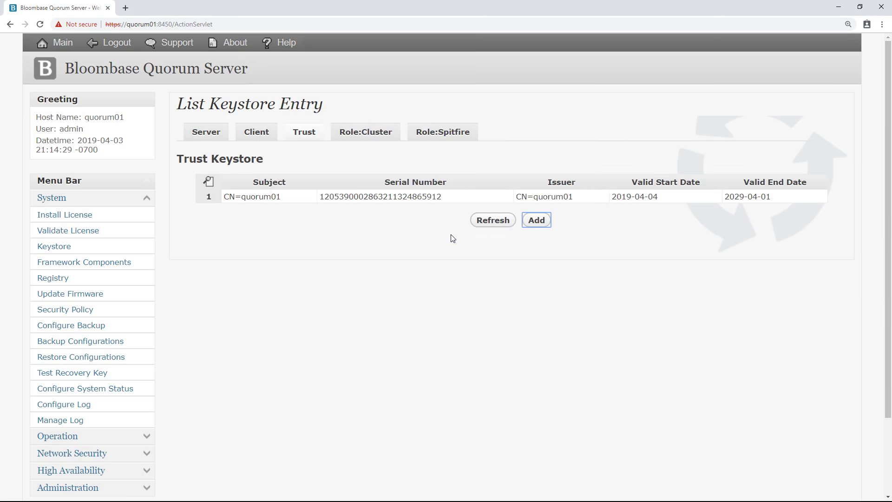
{"action": "left_click", "coordinate": [484, 223]}
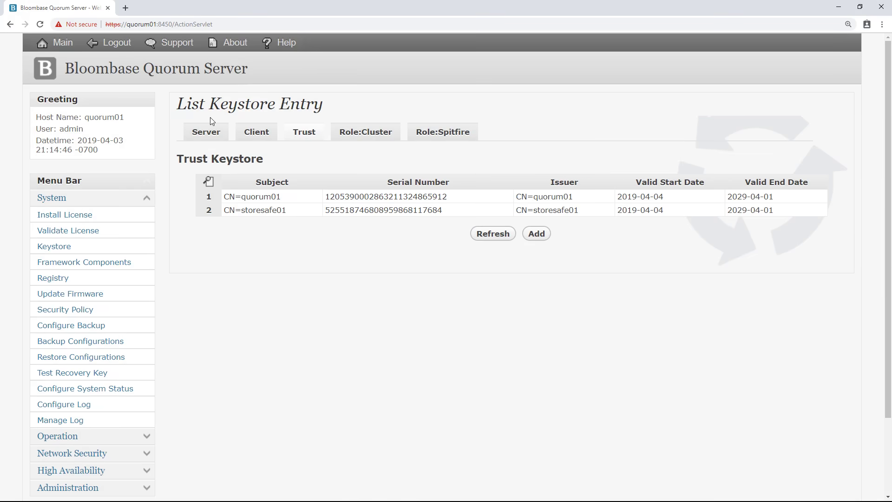
{"action": "left_click", "coordinate": [172, 76]}
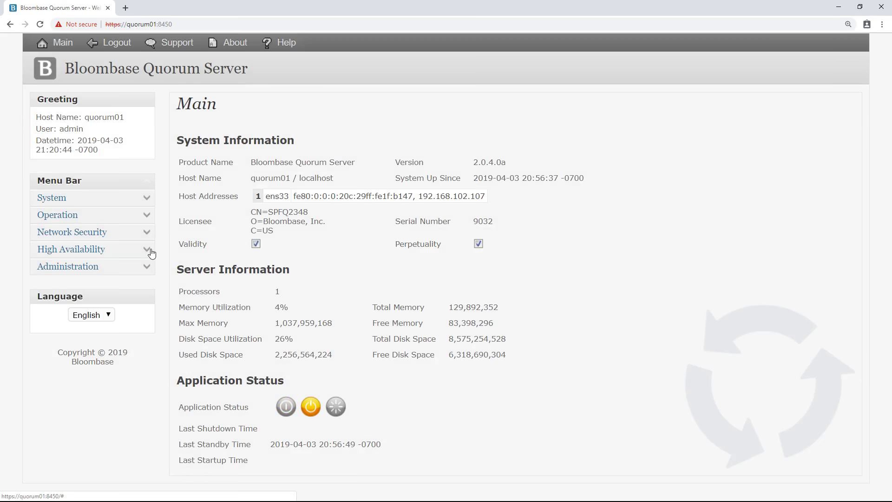
Step: Open Configure Cluster and check nodes storesafe01a, storesafe01p and quorum01, keeping the node name as quorum01
{"action": "left_click", "coordinate": [150, 251]}
{"action": "left_click", "coordinate": [87, 283]}
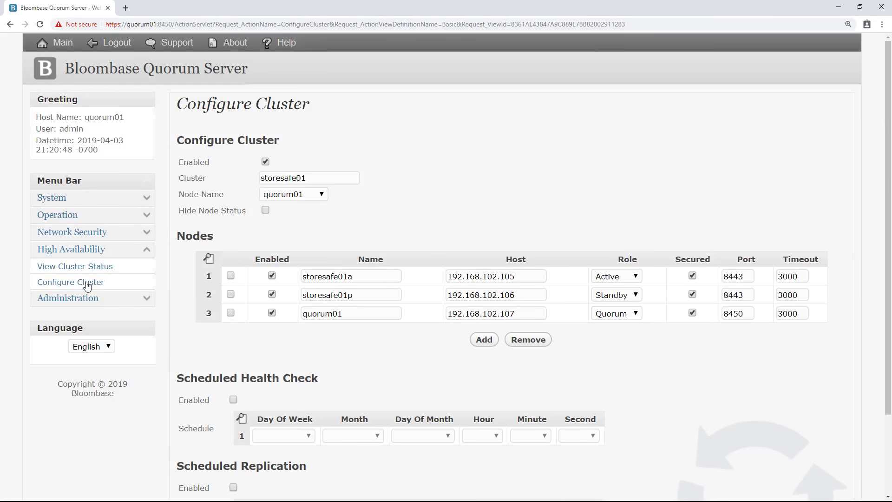
{"action": "left_click", "coordinate": [322, 182]}
{"action": "left_click", "coordinate": [368, 276]}
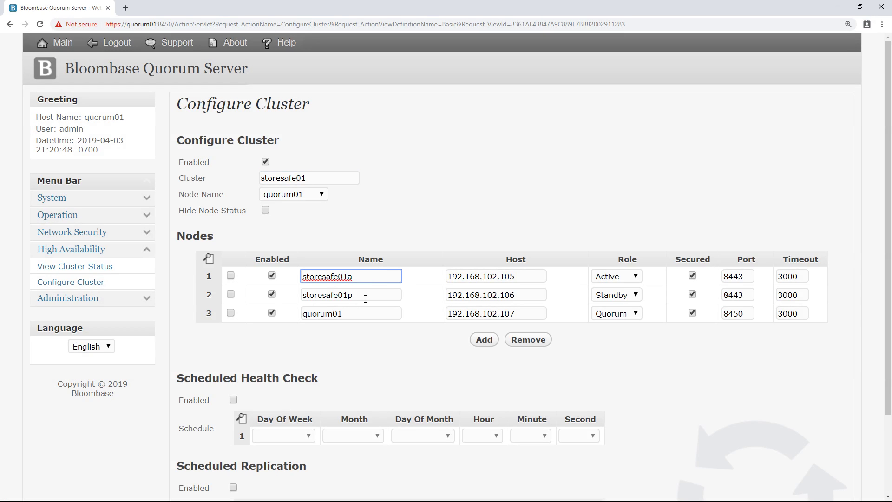
{"action": "left_click", "coordinate": [365, 296]}
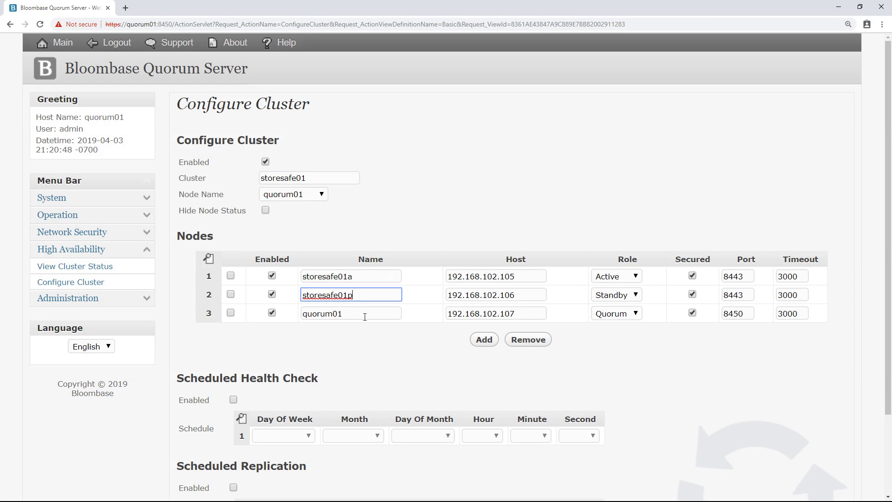
{"action": "left_click", "coordinate": [365, 317]}
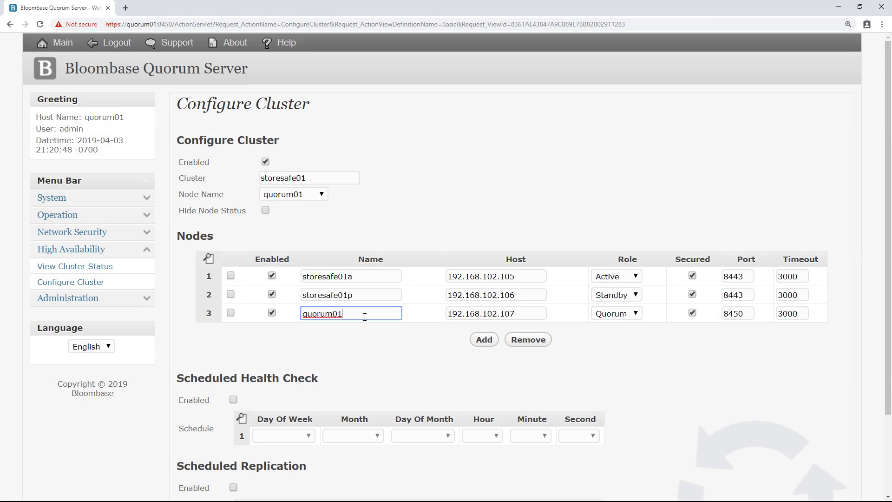
{"action": "left_click", "coordinate": [321, 194]}
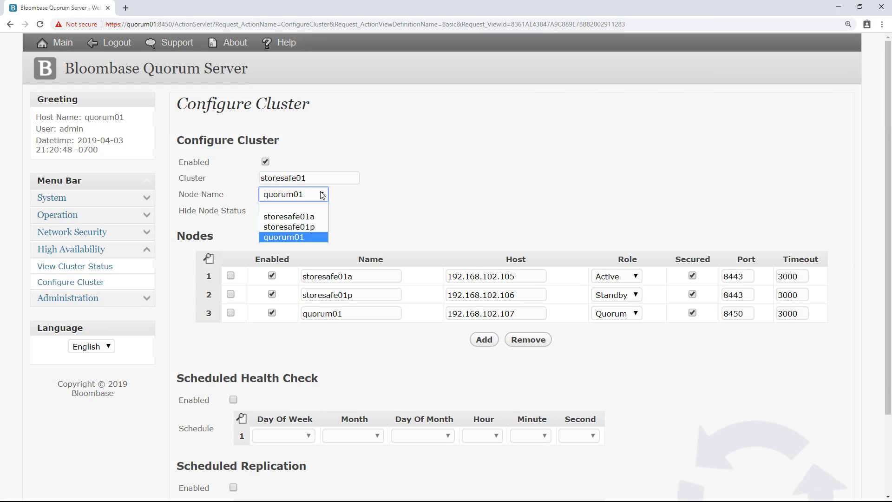
{"action": "left_click", "coordinate": [318, 237]}
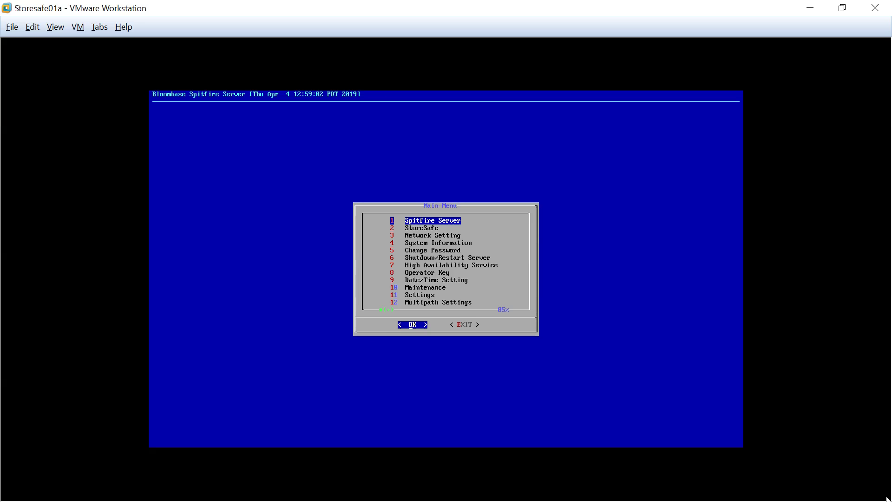
Step: In the VM console, open High Availability Service > HA Configurations > New HA Node and Password
{"action": "left_click", "coordinate": [753, 432]}
{"action": "key", "text": "Down"}
{"action": "key", "text": "Down"}
{"action": "key", "text": "Down"}
{"action": "key", "text": "Down"}
{"action": "key", "text": "Down"}
{"action": "key", "text": "Down"}
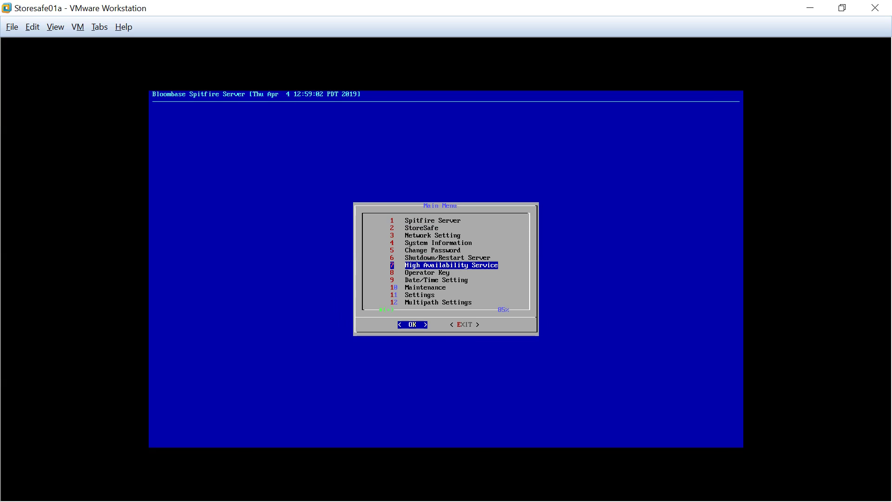
{"action": "key", "text": "Return"}
{"action": "key", "text": "Down"}
{"action": "key", "text": "Down"}
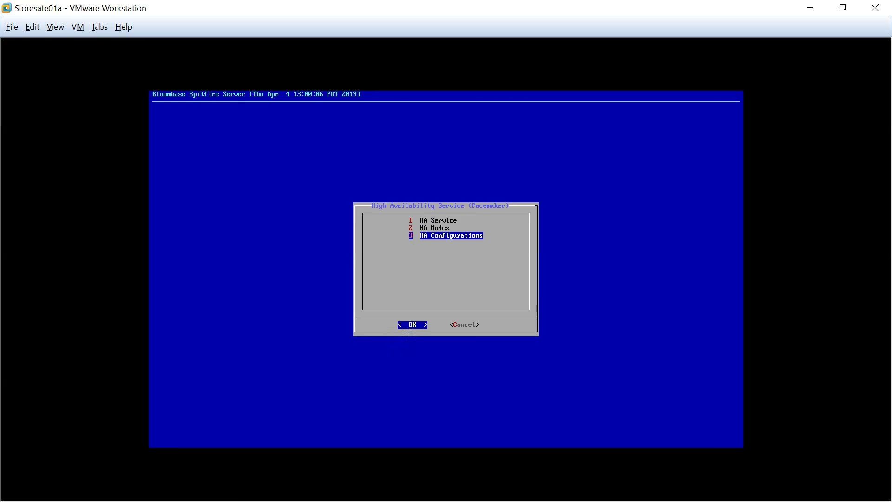
{"action": "key", "text": "Return"}
{"action": "key", "text": "Down"}
{"action": "key", "text": "Down"}
{"action": "key", "text": "Down"}
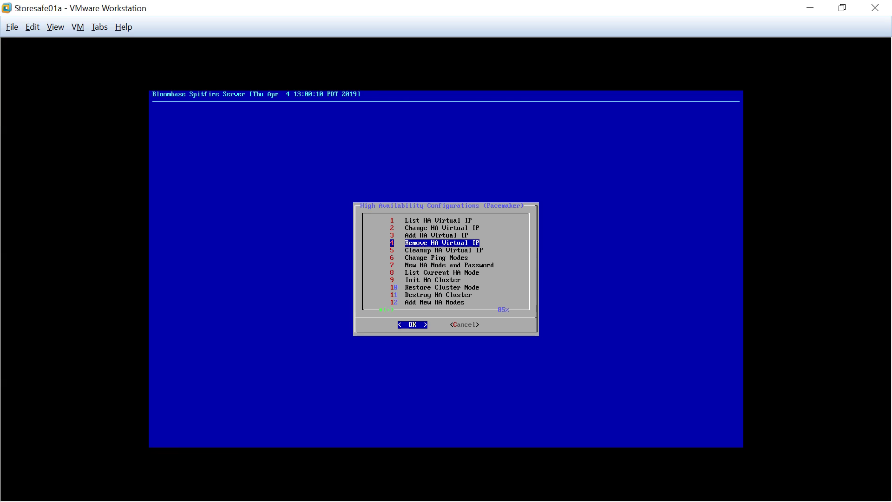
{"action": "key", "text": "Down"}
{"action": "key", "text": "Down"}
{"action": "key", "text": "Down"}
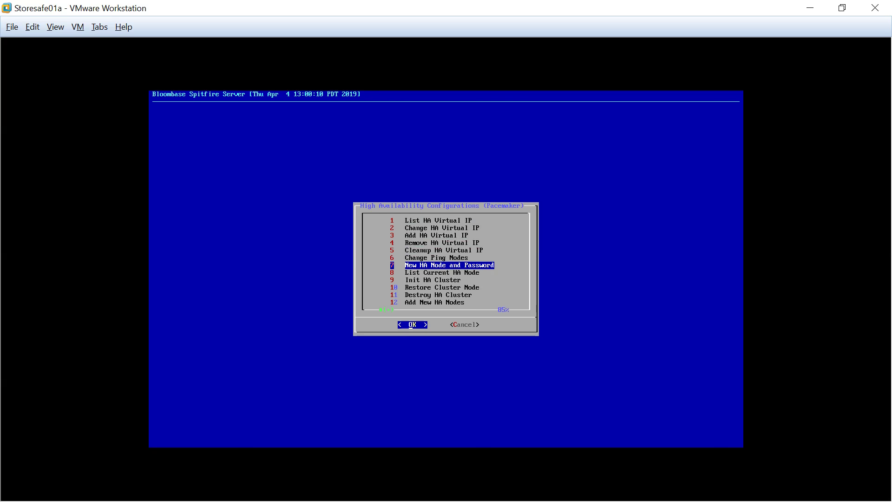
{"action": "key", "text": "Return"}
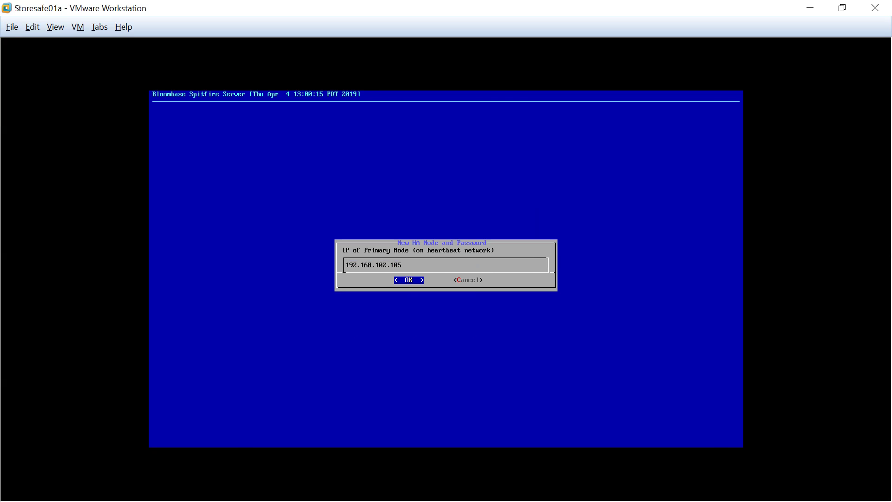
Step: Accept storesafe01a (192.168.102.105), storesafe01p (192.168.102.106), no tertiary, and quorum01 (192.168.102.107)
{"action": "key", "text": "Return"}
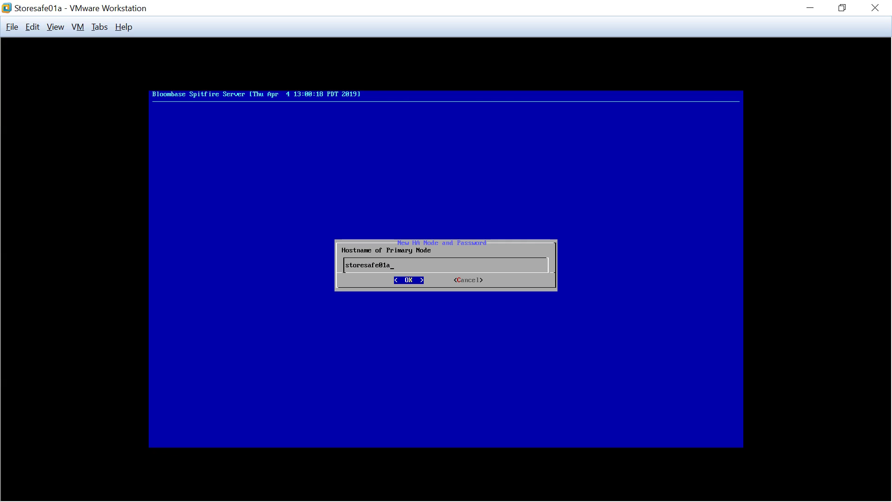
{"action": "key", "text": "Return"}
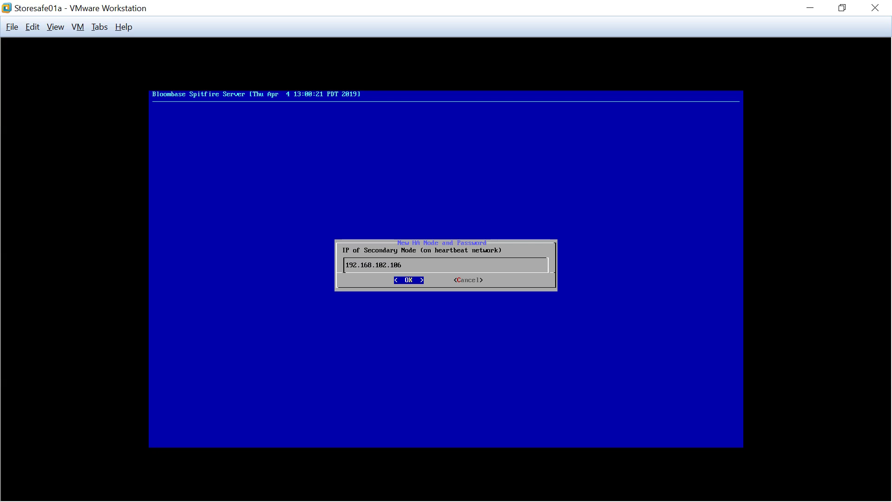
{"action": "key", "text": "Return"}
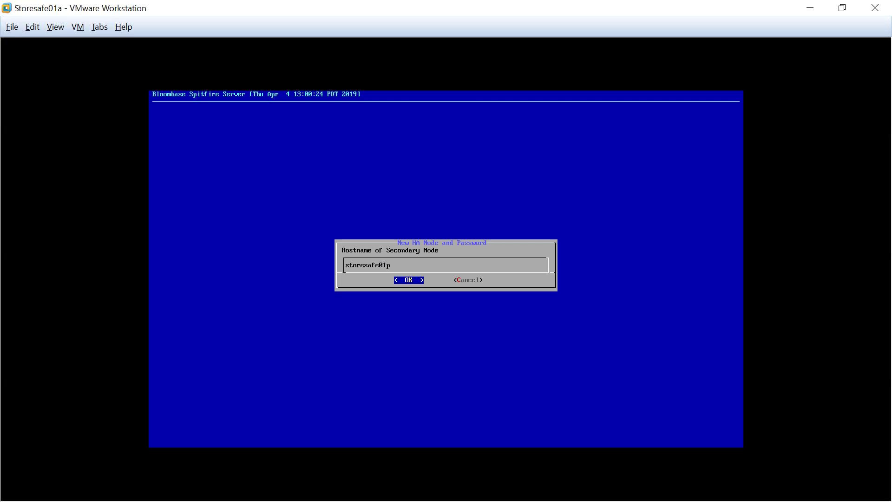
{"action": "key", "text": "Return"}
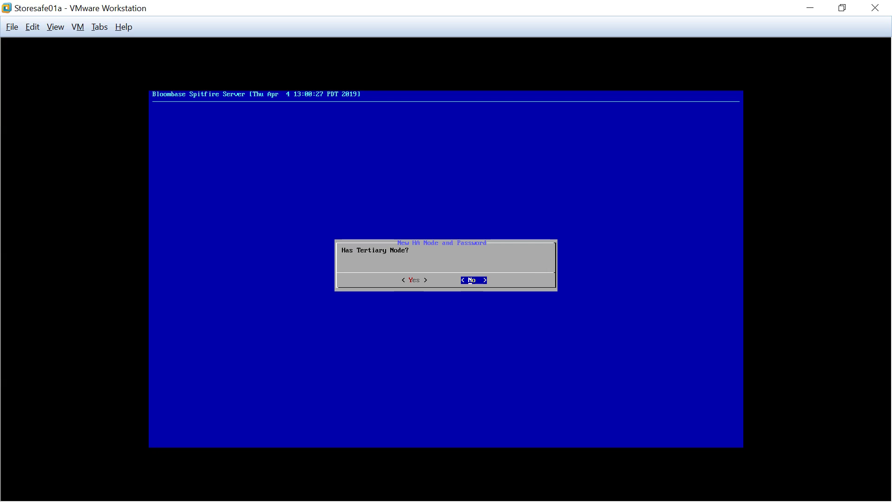
{"action": "key", "text": "Return"}
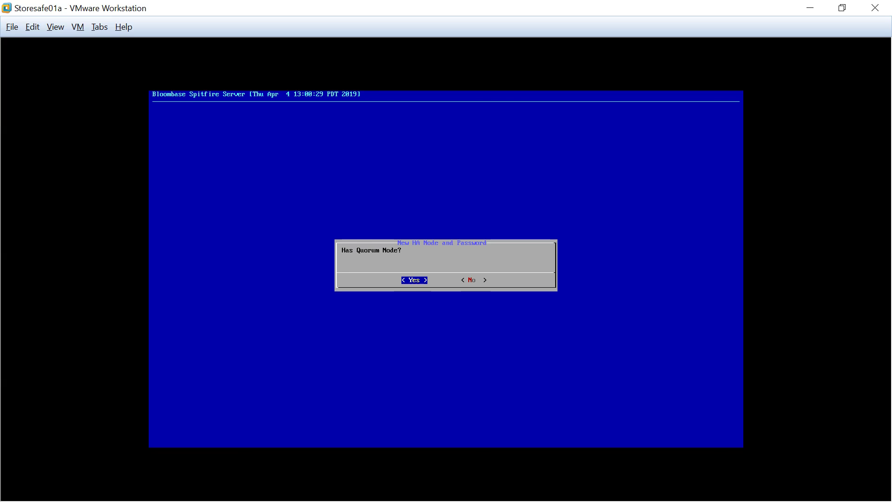
{"action": "key", "text": "Return"}
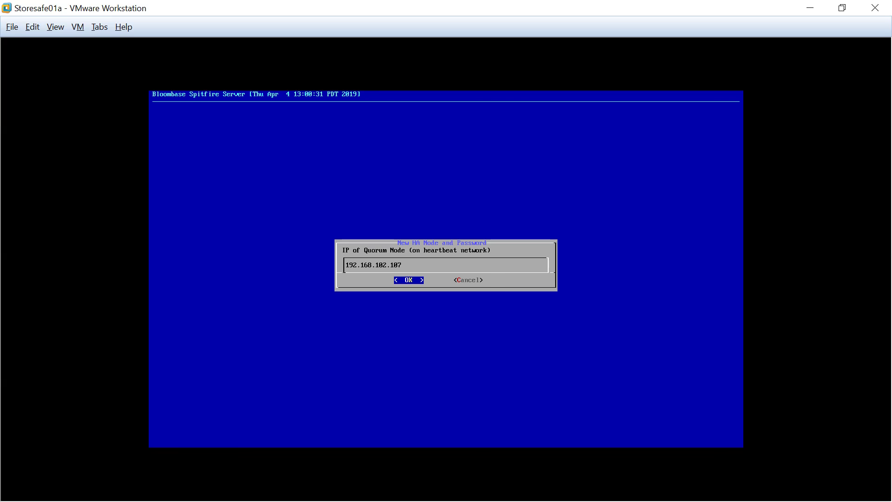
{"action": "key", "text": "Return"}
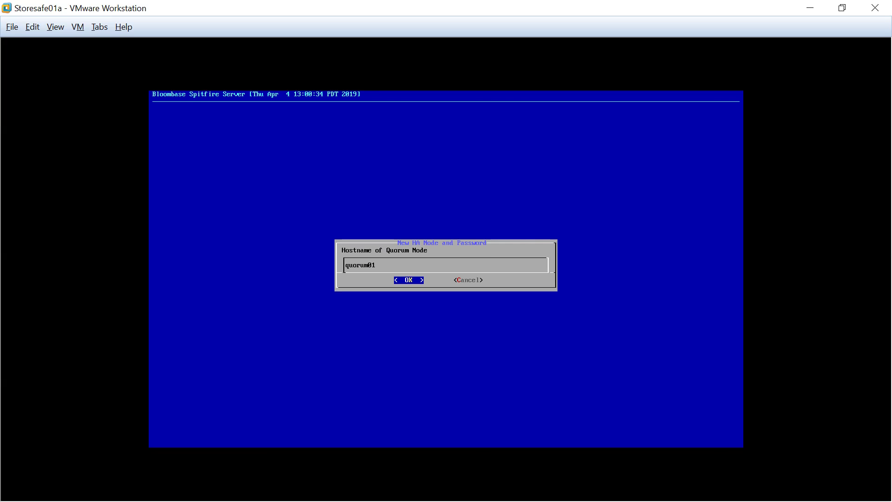
{"action": "key", "text": "Return"}
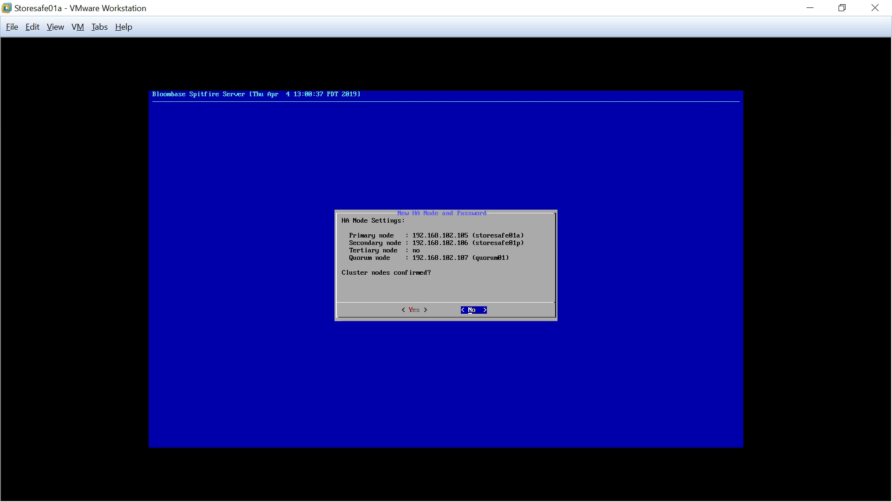
{"action": "key", "text": "Left"}
Step: Confirm the HA nodes and set the new HA password, retyping it to confirm
{"action": "key", "text": "Return"}
{"action": "key", "text": "Return"}
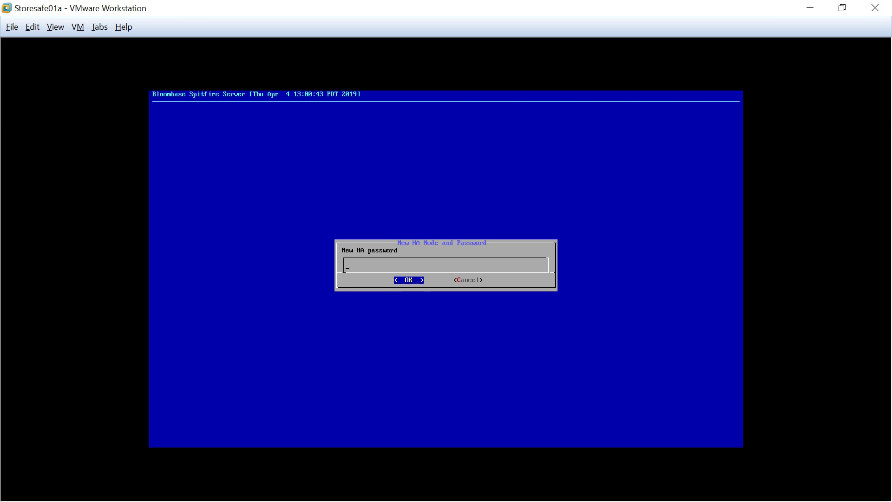
{"action": "type", "text": "*******"}
{"action": "key", "text": "Return"}
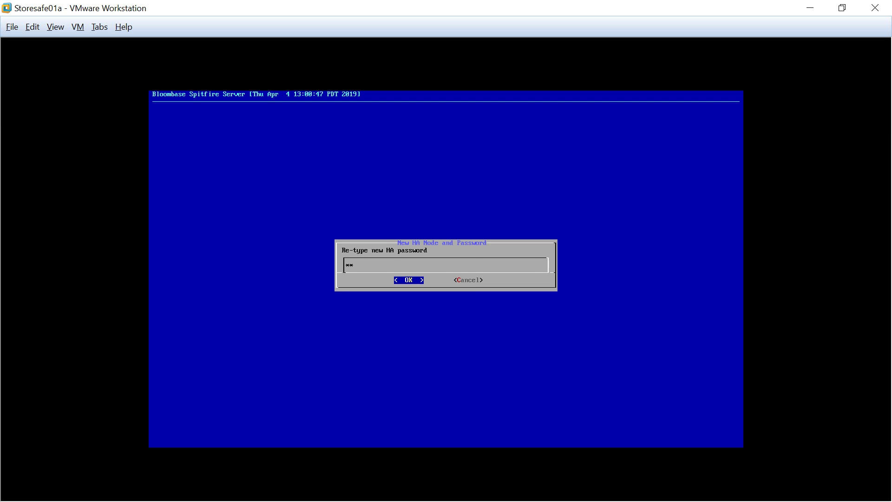
{"action": "key", "text": "Return"}
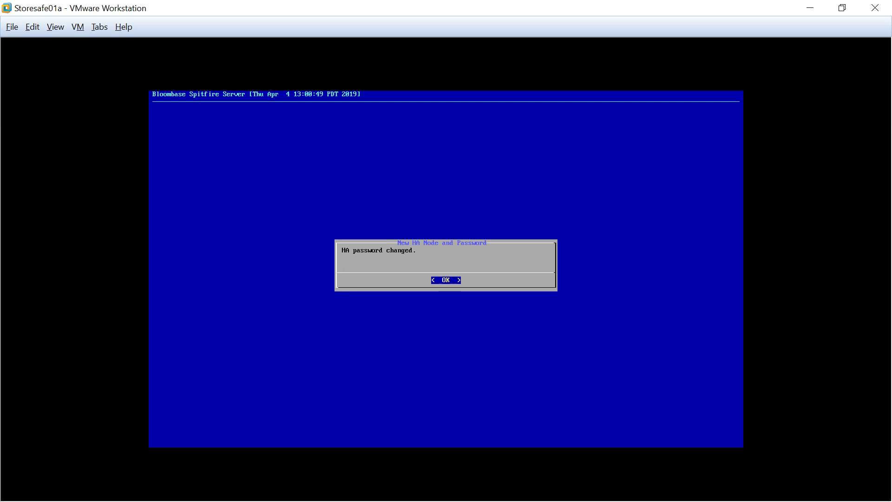
{"action": "key", "text": "Return"}
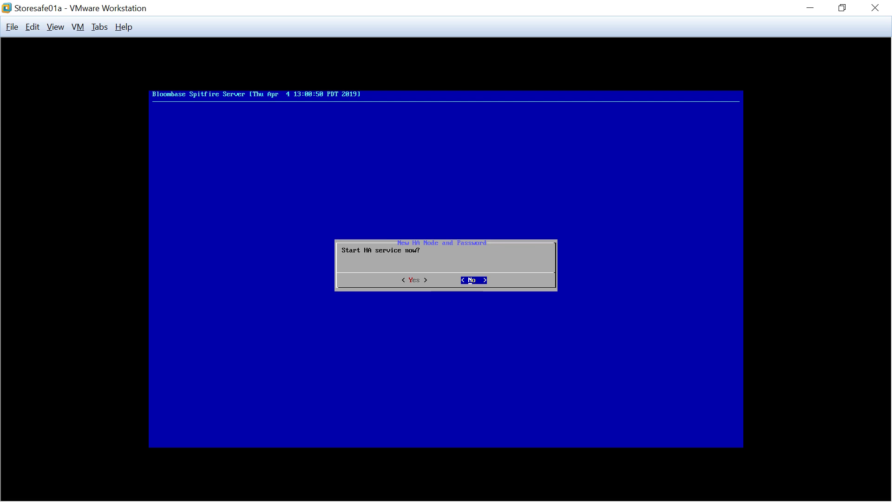
Step: Start the HA service now and acknowledge the 'HA service started' message
{"action": "key", "text": "Left"}
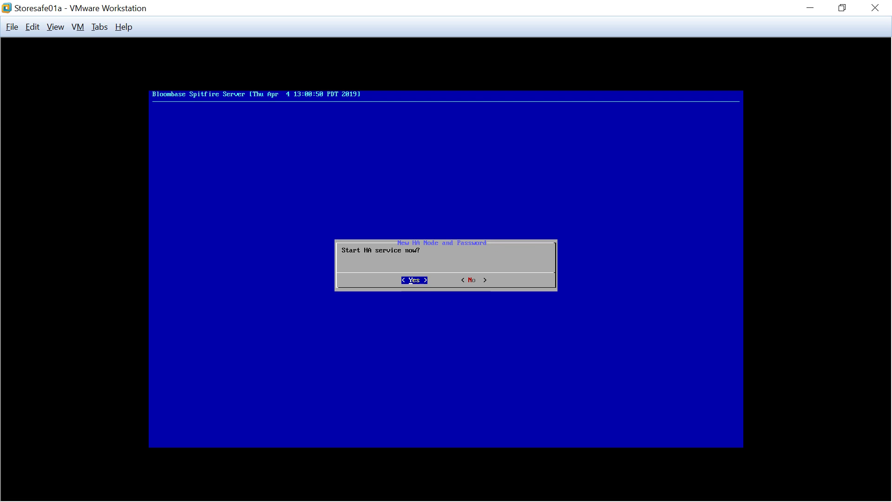
{"action": "key", "text": "Return"}
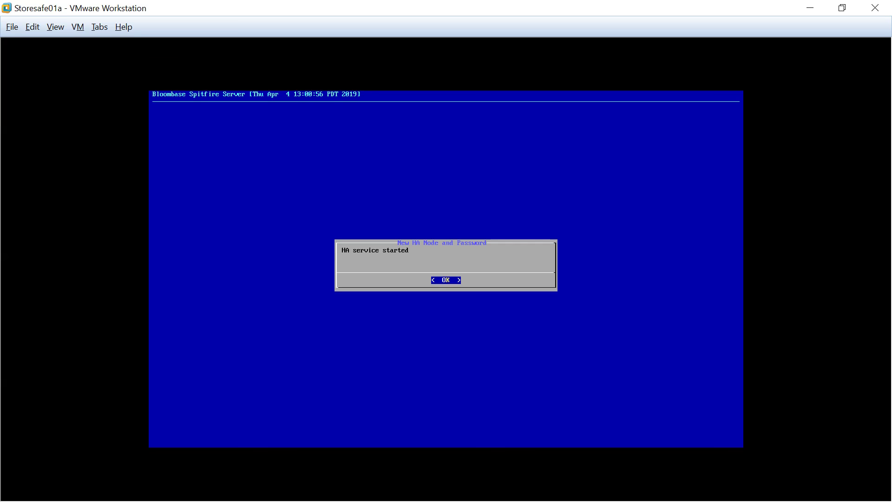
{"action": "key", "text": "Return"}
{"action": "key", "text": "Down"}
{"action": "key", "text": "Down"}
{"action": "key", "text": "Down"}
{"action": "key", "text": "Down"}
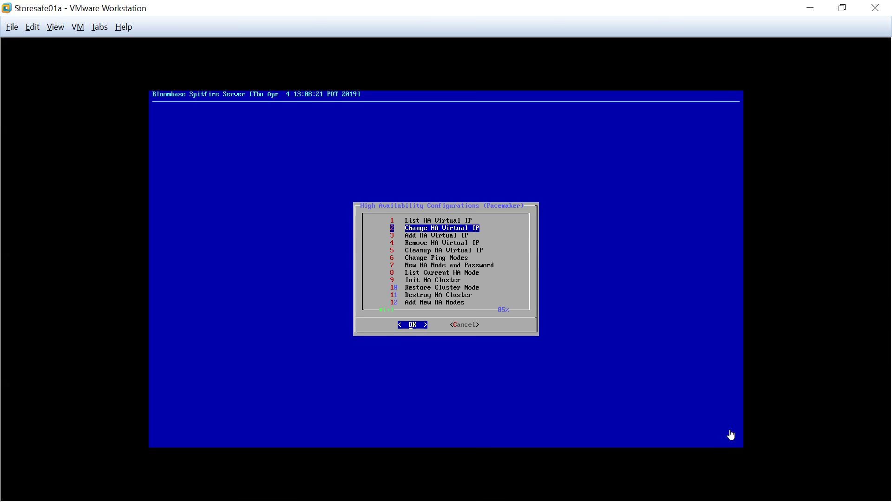
Step: Run Init HA Cluster with the current HA password, a 5000 ms timeout and active-standby resources
{"action": "key", "text": "Down"}
{"action": "key", "text": "Down"}
{"action": "key", "text": "Down"}
{"action": "key", "text": "Down"}
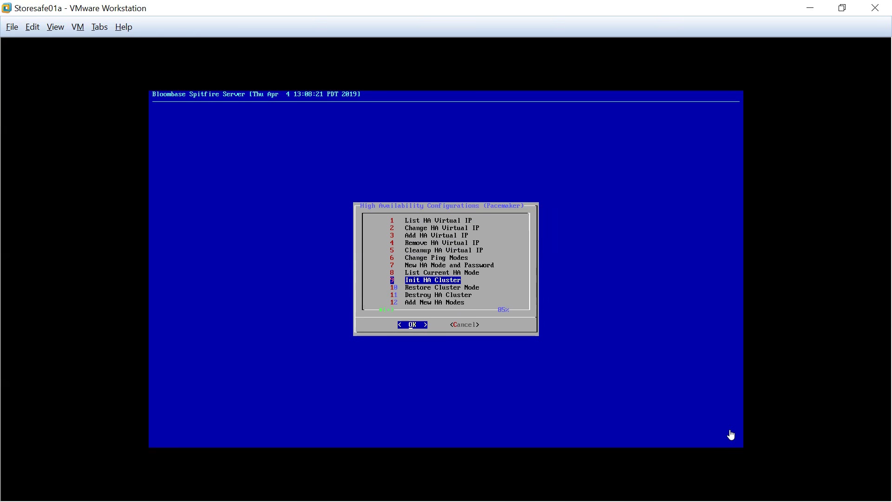
{"action": "key", "text": "Return"}
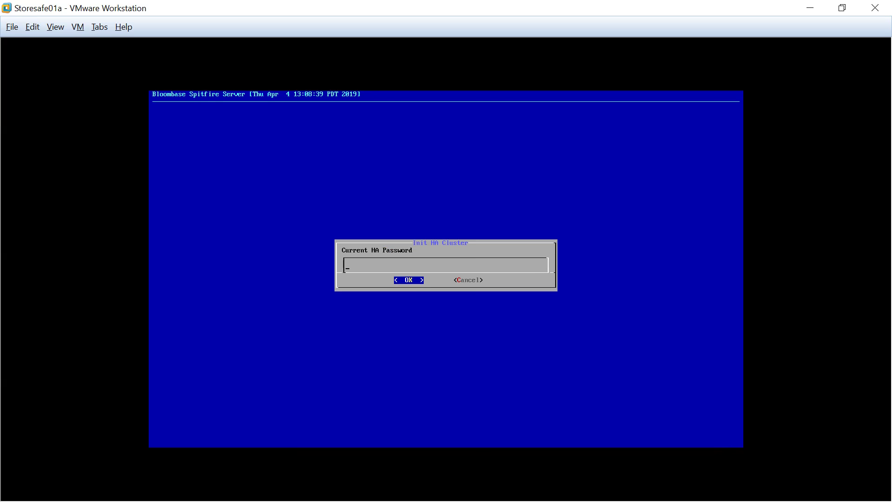
{"action": "type", "text": "***"}
{"action": "key", "text": "Return"}
{"action": "key", "text": "Return"}
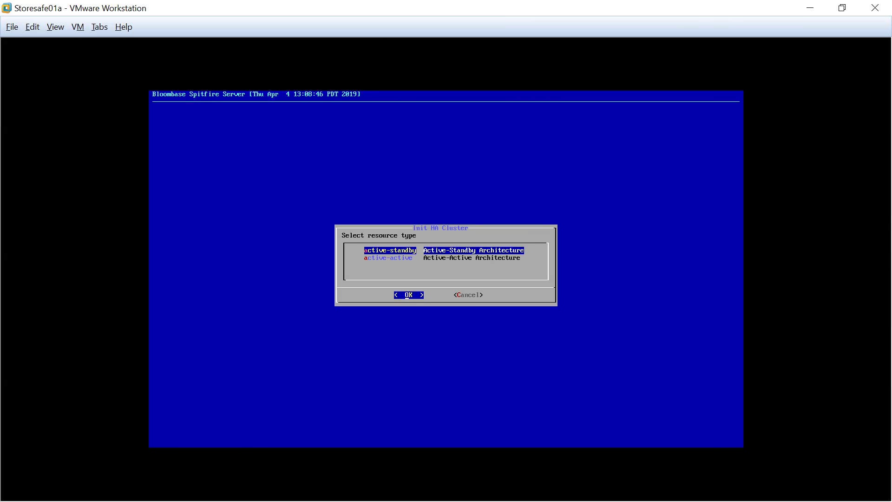
{"action": "key", "text": "Return"}
{"action": "key", "text": "Left"}
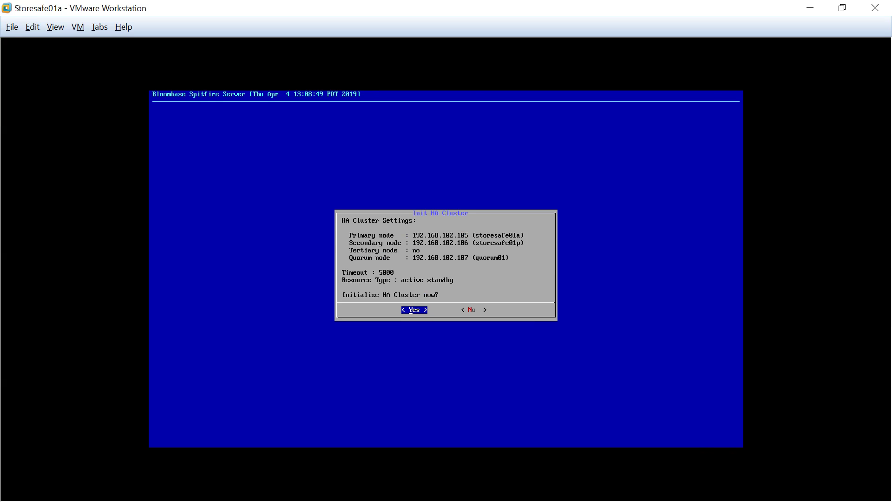
{"action": "key", "text": "Return"}
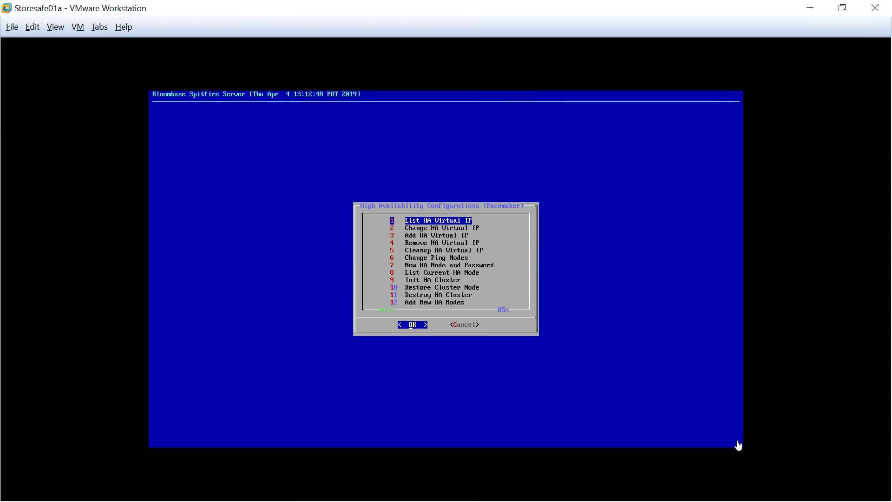
Step: Add virtual IP 192.168.102.108 named storesafe01 with mask 255.255.255.0 and an auto-determined NIC
{"action": "key", "text": "Down"}
{"action": "key", "text": "Down"}
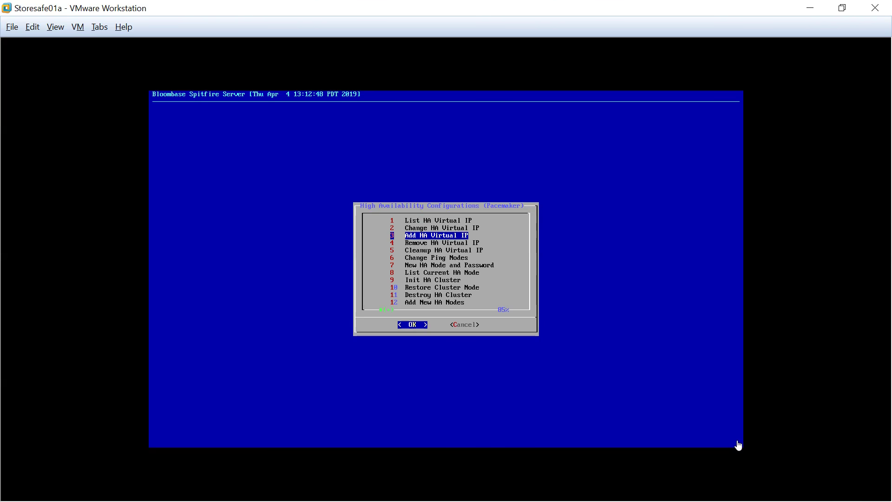
{"action": "key", "text": "Return"}
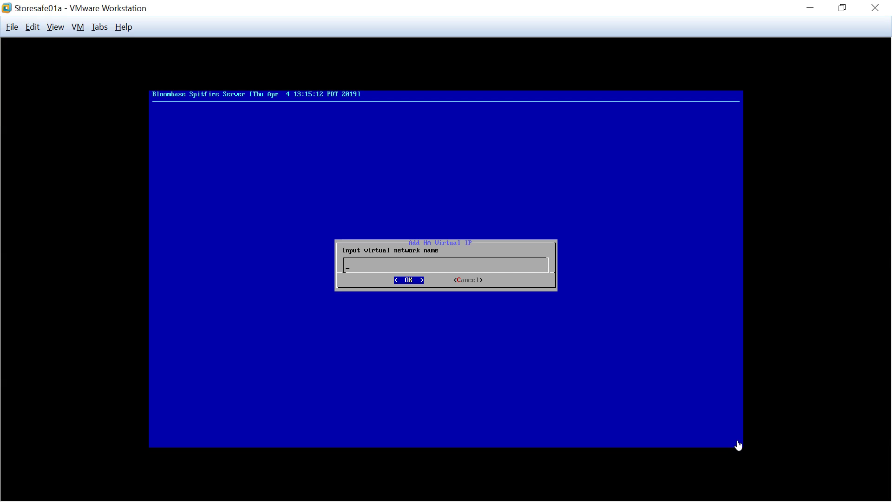
{"action": "type", "text": "storesafe01"}
{"action": "key", "text": "Return"}
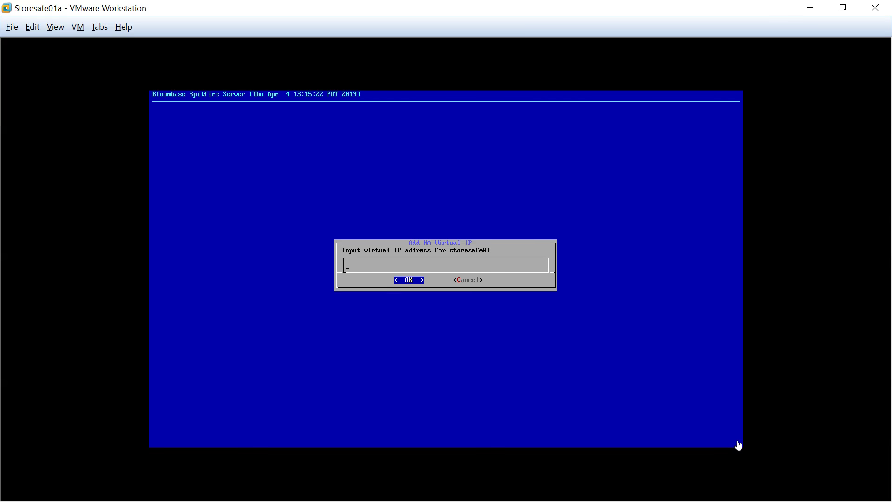
{"action": "type", "text": "192.168.102."}
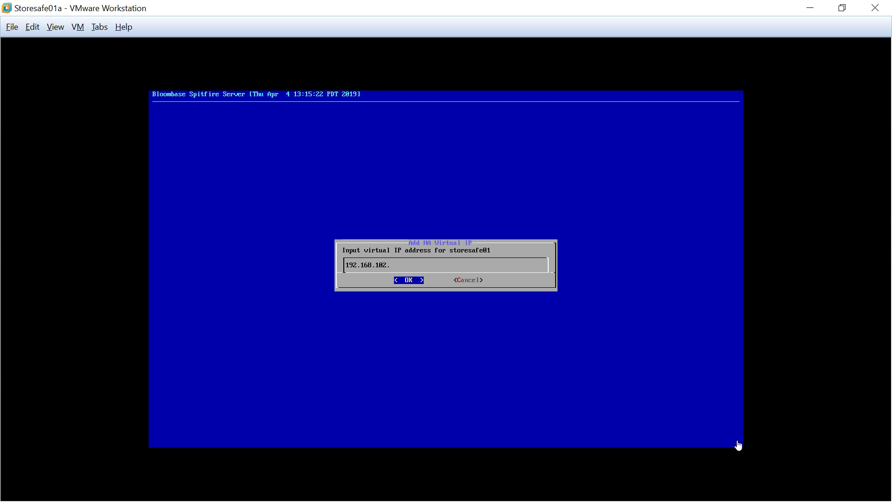
{"action": "type", "text": "108"}
{"action": "key", "text": "Return"}
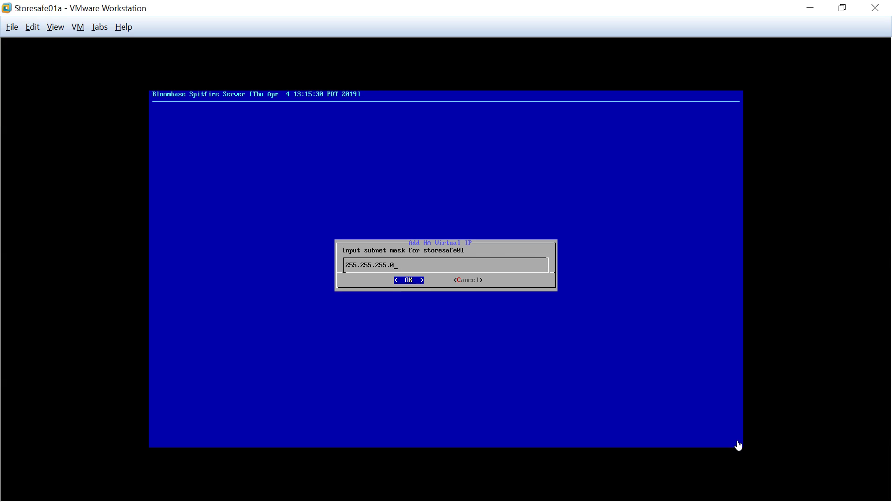
{"action": "key", "text": "Return"}
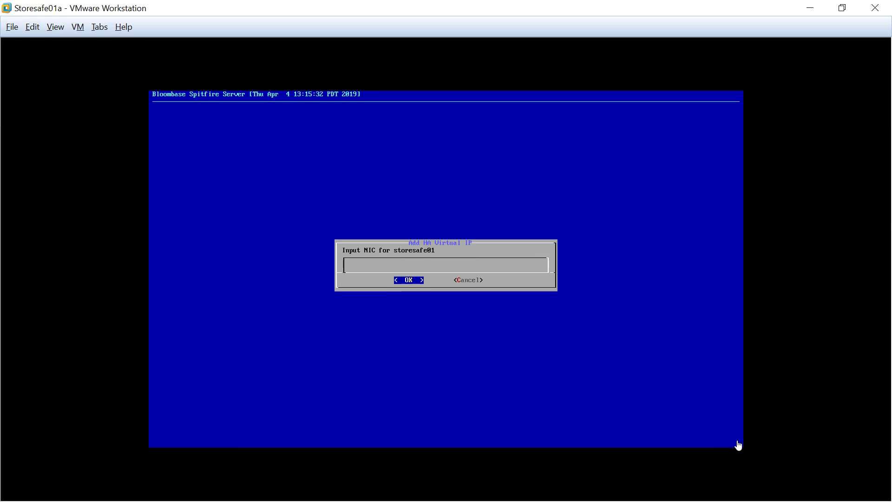
{"action": "key", "text": "Return"}
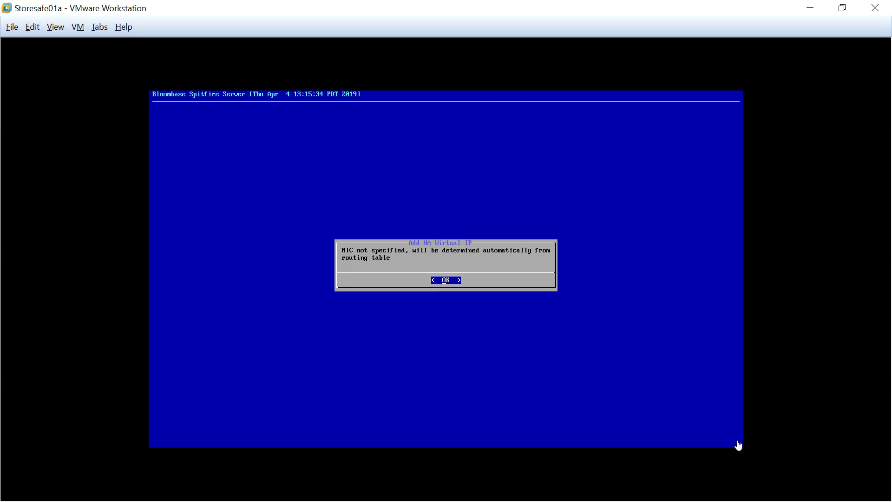
{"action": "key", "text": "Return"}
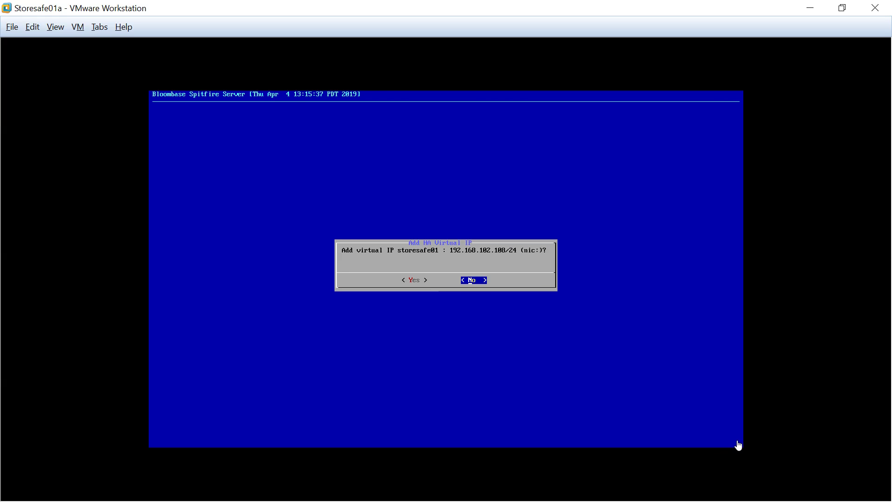
{"action": "key", "text": "Left"}
{"action": "key", "text": "Return"}
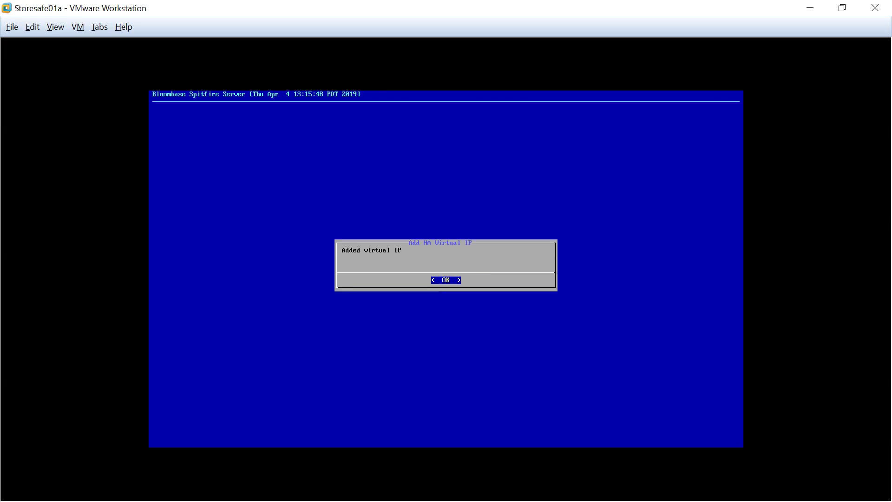
{"action": "key", "text": "Return"}
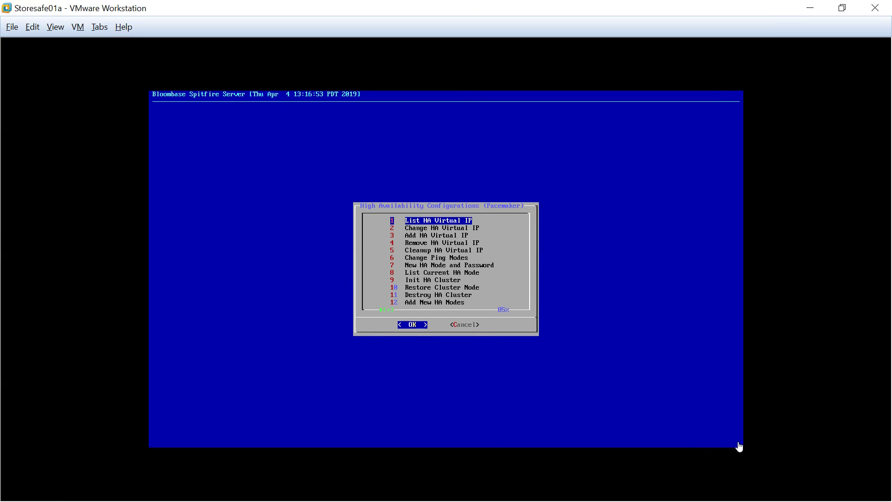
Step: Go back to High Availability Service and enable HA Services Auto Start on all nodes
{"action": "key", "text": "Tab"}
{"action": "key", "text": "Return"}
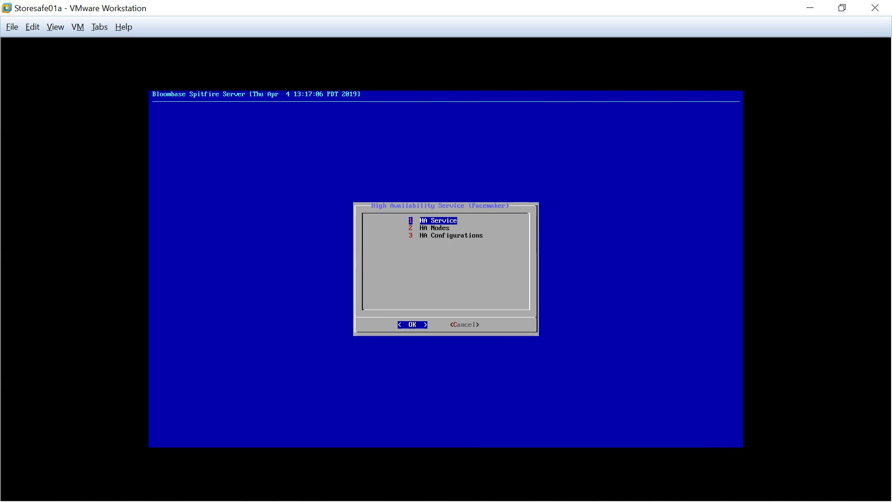
{"action": "key", "text": "Return"}
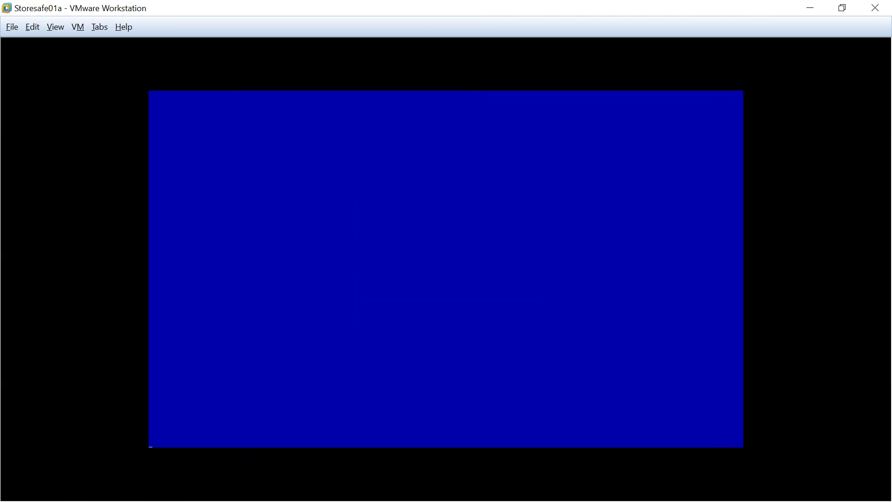
{"action": "key", "text": "Down"}
{"action": "key", "text": "Down"}
{"action": "key", "text": "Down"}
{"action": "key", "text": "Down"}
{"action": "key", "text": "Down"}
{"action": "key", "text": "Down"}
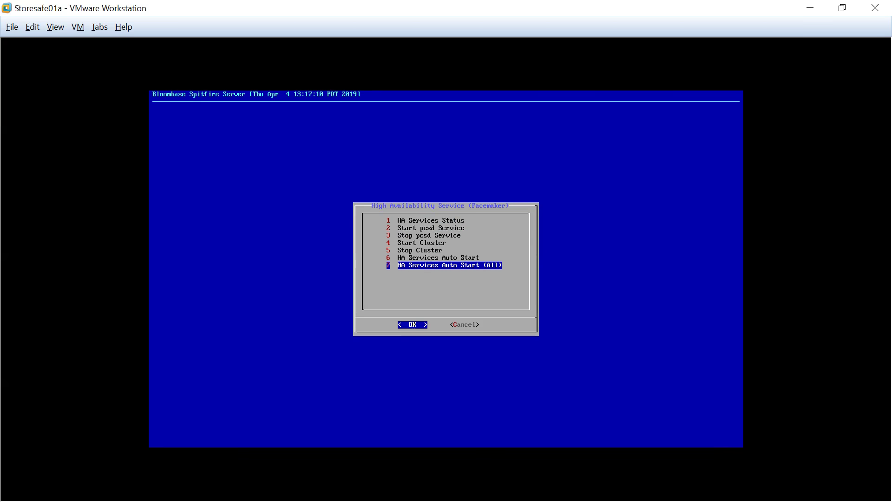
{"action": "key", "text": "Return"}
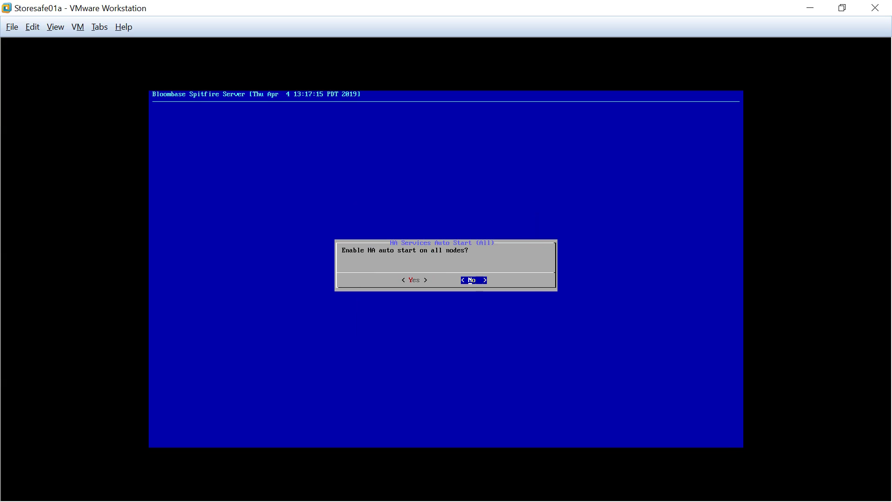
{"action": "key", "text": "Left"}
{"action": "key", "text": "Return"}
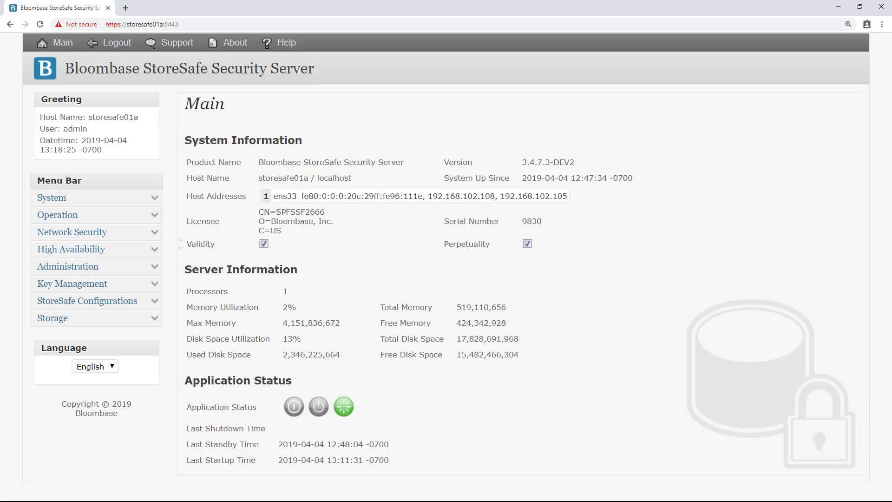
Step: Open View Cluster Status and review cluster storesafe01 and its storesafe01a node row
{"action": "left_click", "coordinate": [154, 250]}
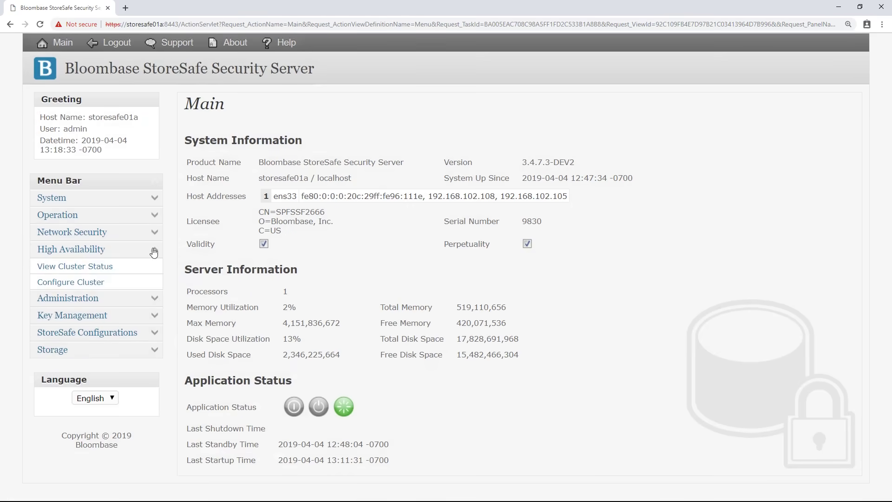
{"action": "left_click", "coordinate": [101, 268]}
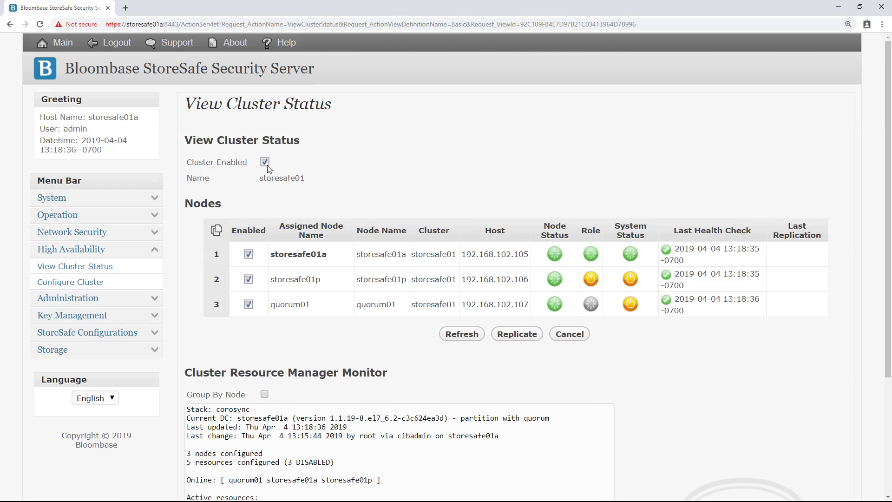
{"action": "left_click_drag", "start_coordinate": [258, 178], "coordinate": [315, 186]}
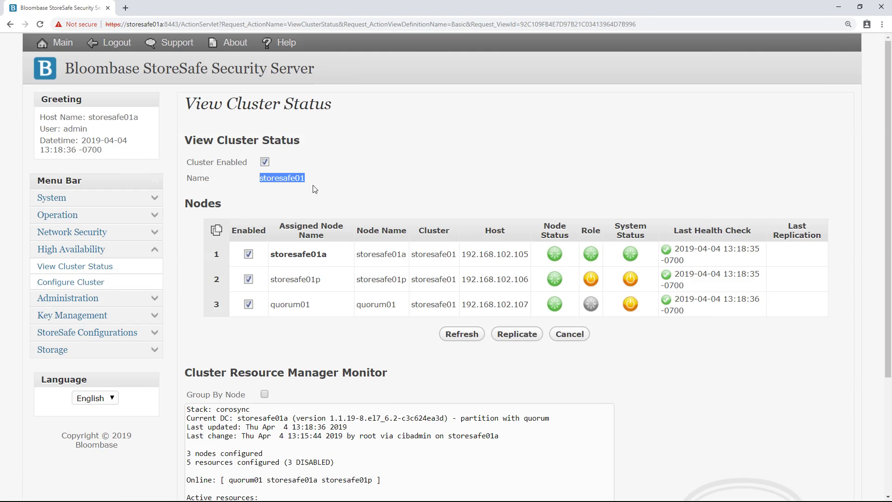
{"action": "left_click", "coordinate": [314, 189]}
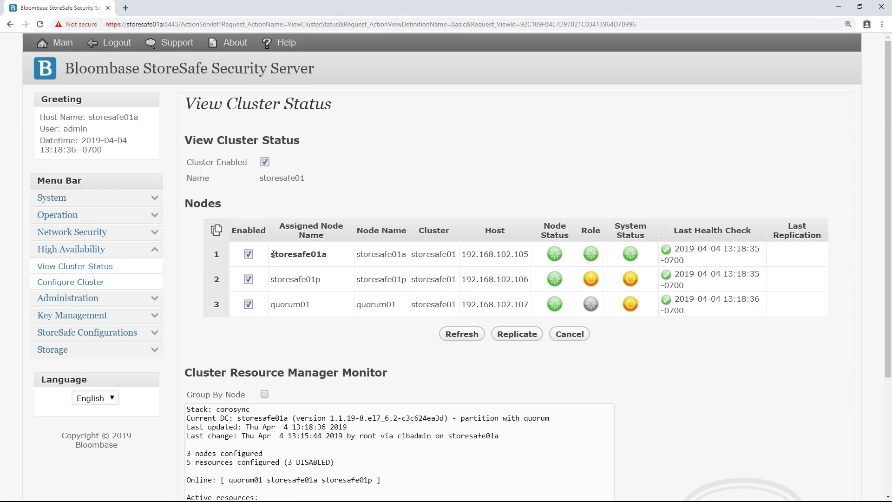
{"action": "left_click_drag", "start_coordinate": [272, 254], "coordinate": [593, 246]}
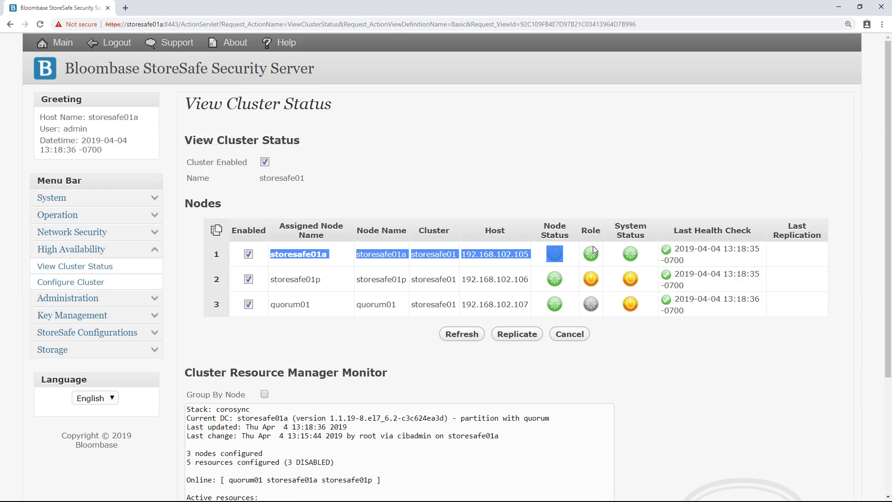
{"action": "left_click", "coordinate": [645, 254]}
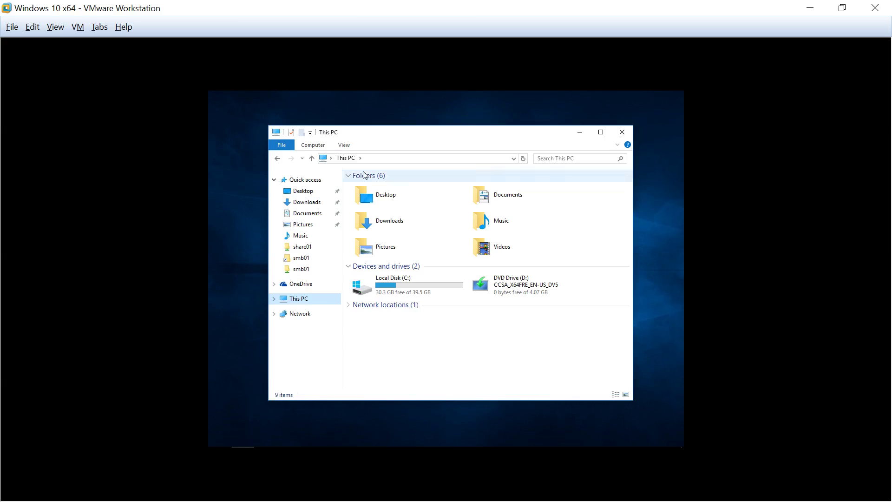
Step: Browse to \\storesafe01 and open its share01 folder
{"action": "left_click", "coordinate": [368, 159]}
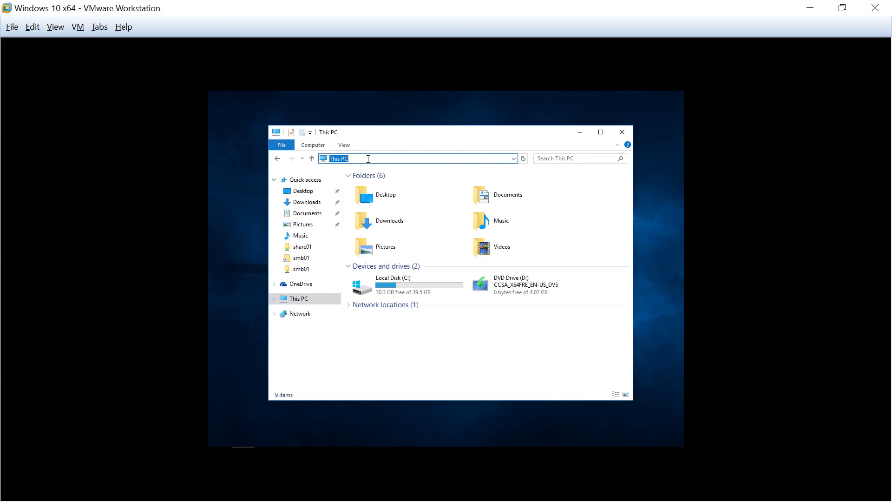
{"action": "type", "text": "\\\\storesa"}
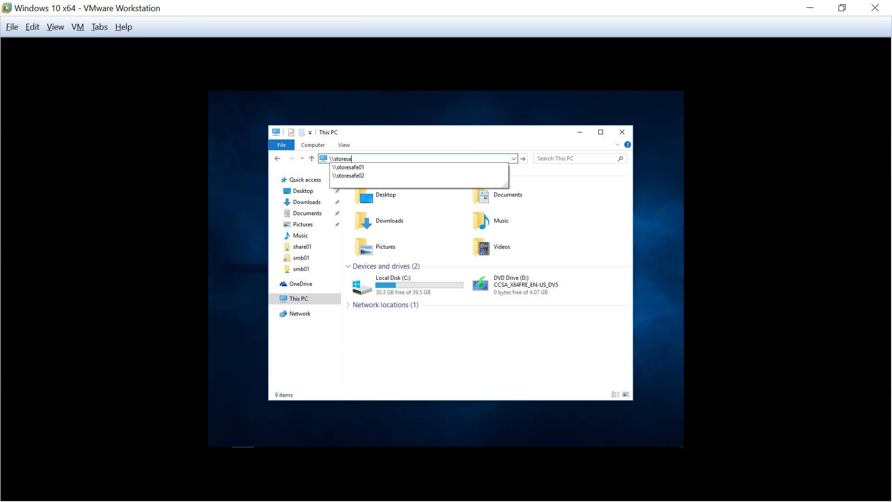
{"action": "type", "text": "fe01"}
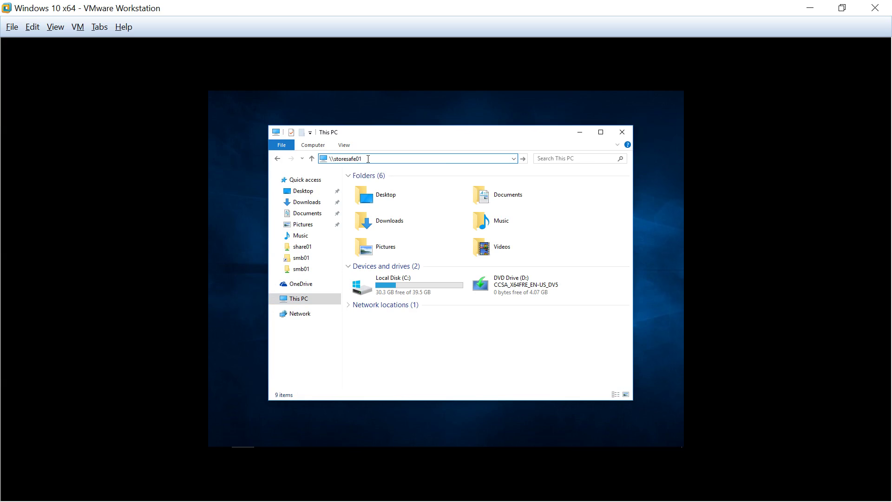
{"action": "key", "text": "Return"}
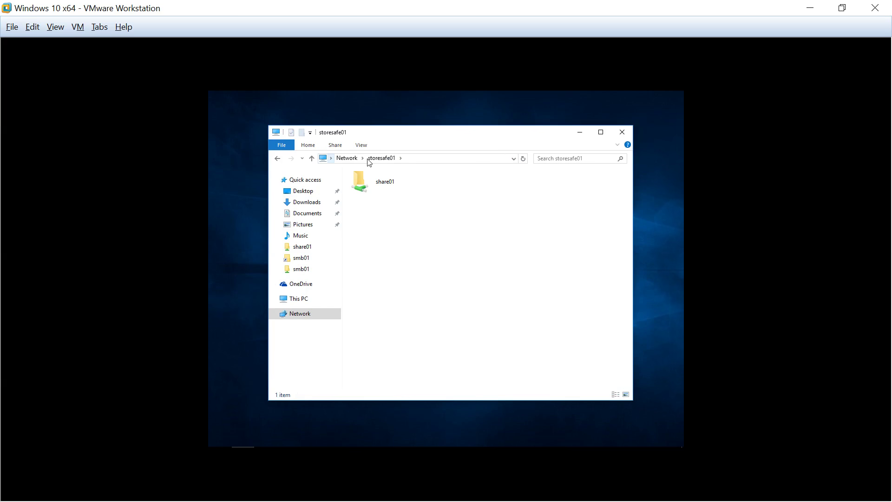
{"action": "double_click", "coordinate": [389, 185]}
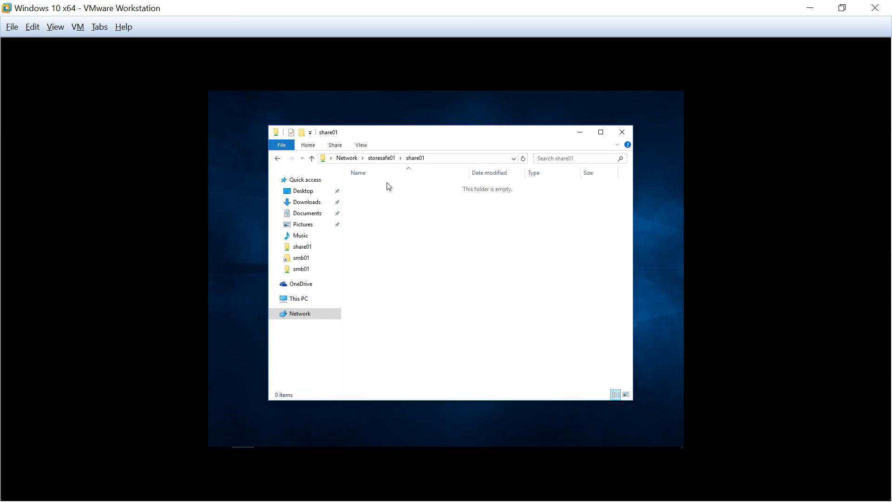
Step: Create a new empty text document named password.txt in share01
{"action": "right_click", "coordinate": [409, 205]}
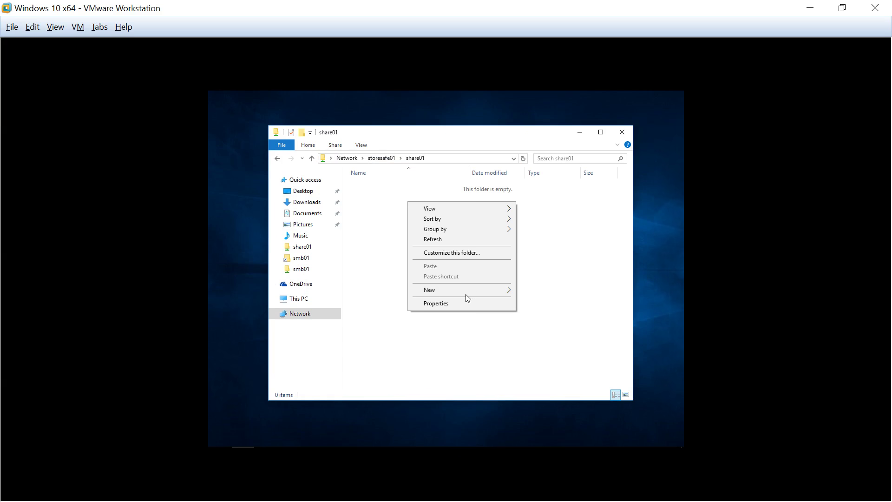
{"action": "mouse_move", "coordinate": [500, 295]}
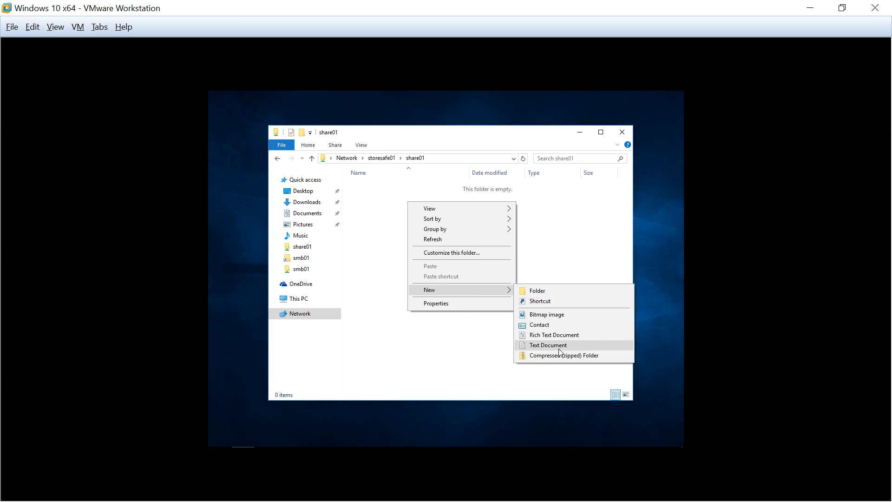
{"action": "left_click", "coordinate": [581, 345]}
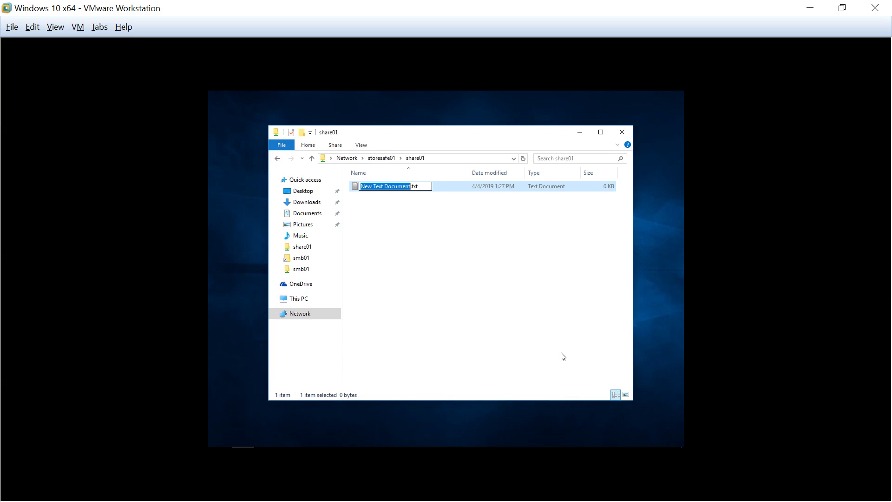
{"action": "type", "text": "password"}
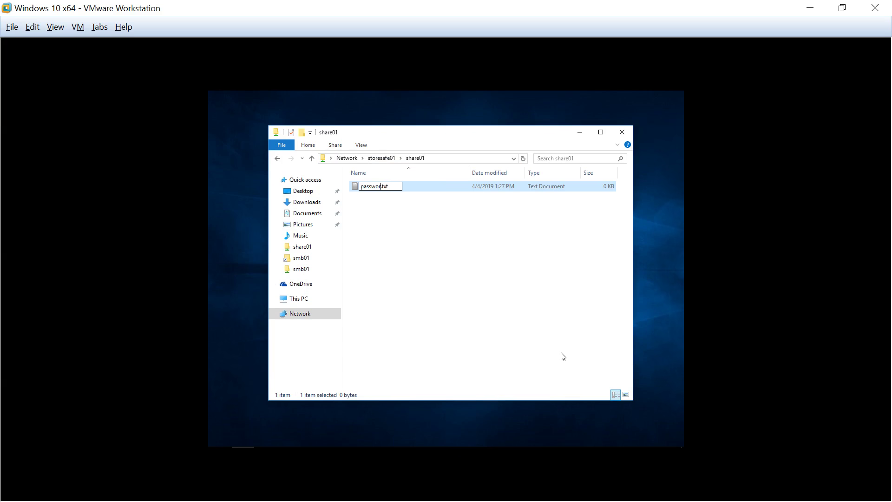
{"action": "key", "text": "Return"}
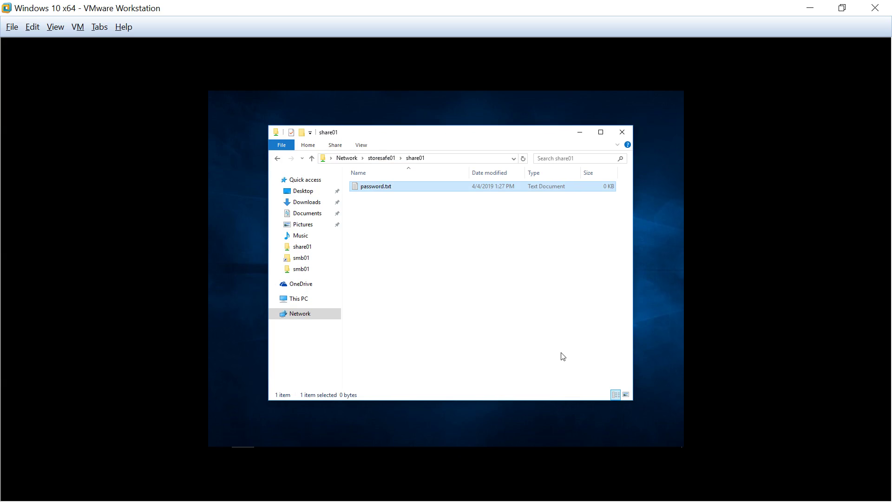
Step: Type a one-line 'My IRS password:' note with the password into password.txt and save it
{"action": "double_click", "coordinate": [406, 182]}
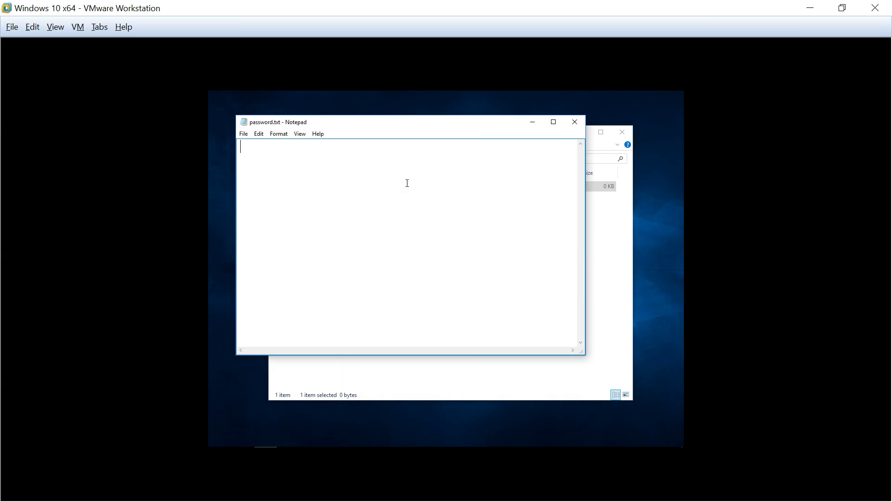
{"action": "type", "text": "My IRS password"}
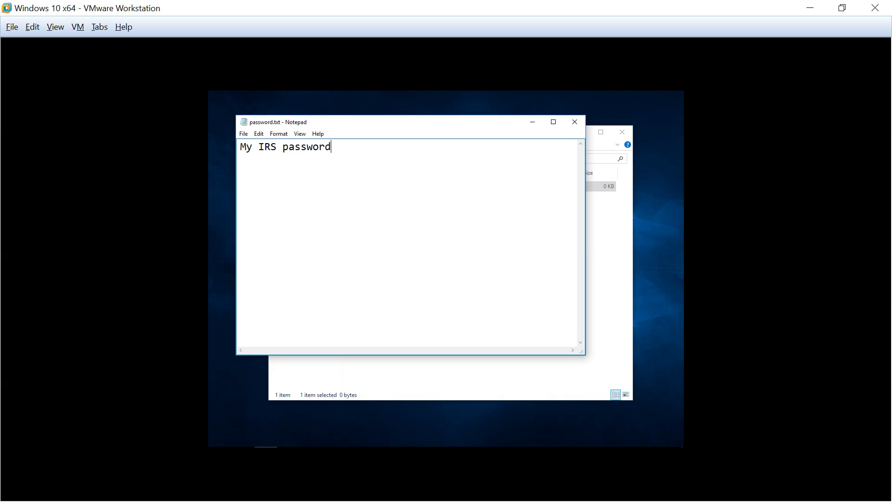
{"action": "type", "text": ": iloveyou"}
{"action": "left_click", "coordinate": [243, 134]}
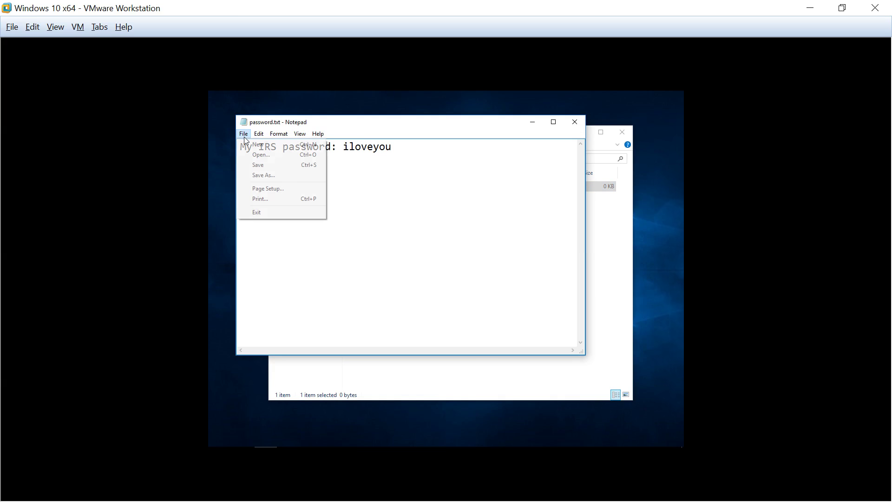
{"action": "left_click", "coordinate": [268, 167]}
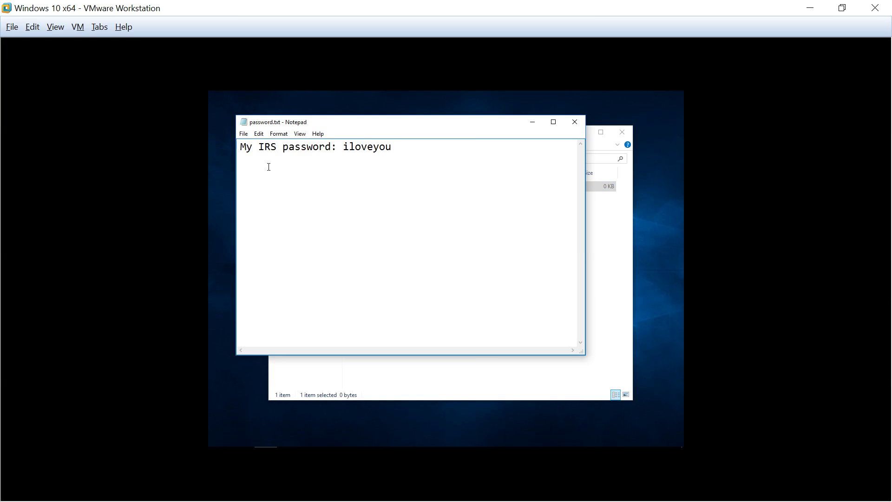
Step: Close Notepad and reopen password.txt to confirm the note was kept
{"action": "left_click", "coordinate": [574, 122]}
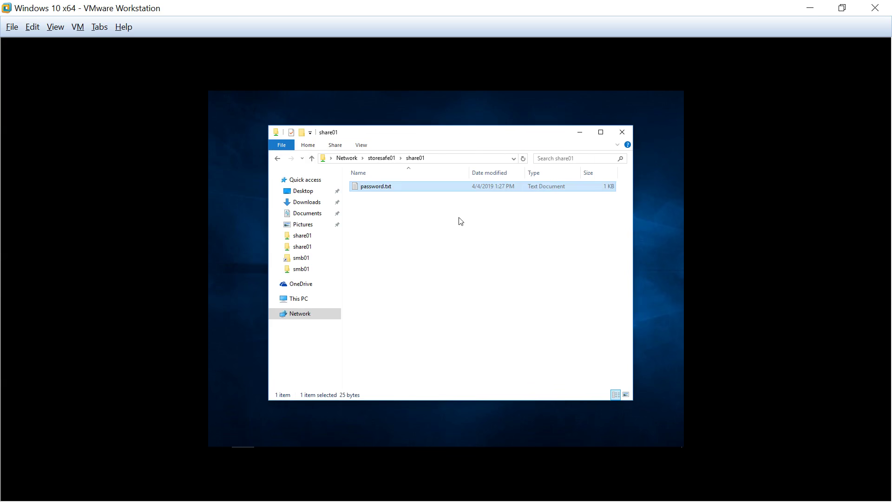
{"action": "double_click", "coordinate": [376, 186]}
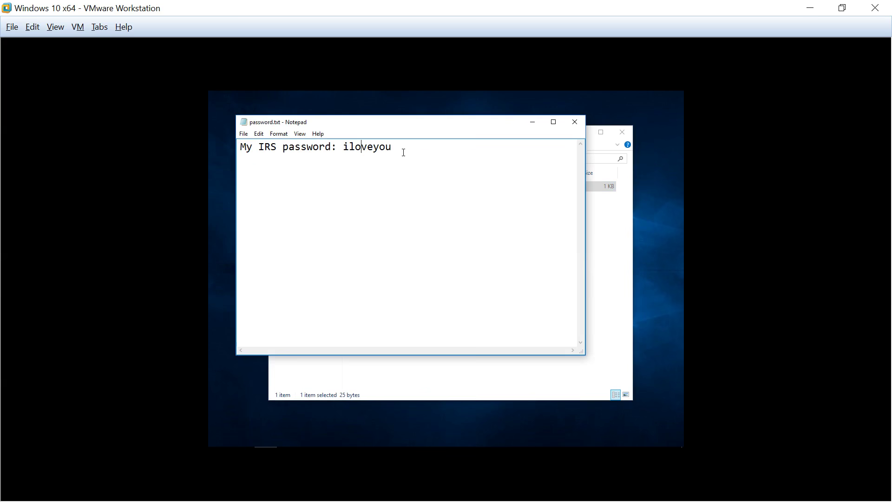
{"action": "left_click_drag", "start_coordinate": [442, 148], "coordinate": [235, 154]}
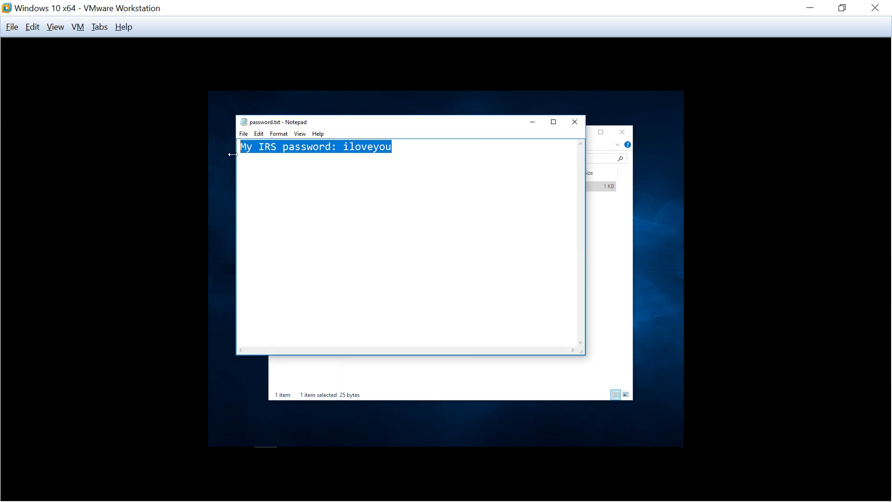
{"action": "left_click", "coordinate": [445, 261]}
{"action": "mouse_move", "coordinate": [488, 445]}
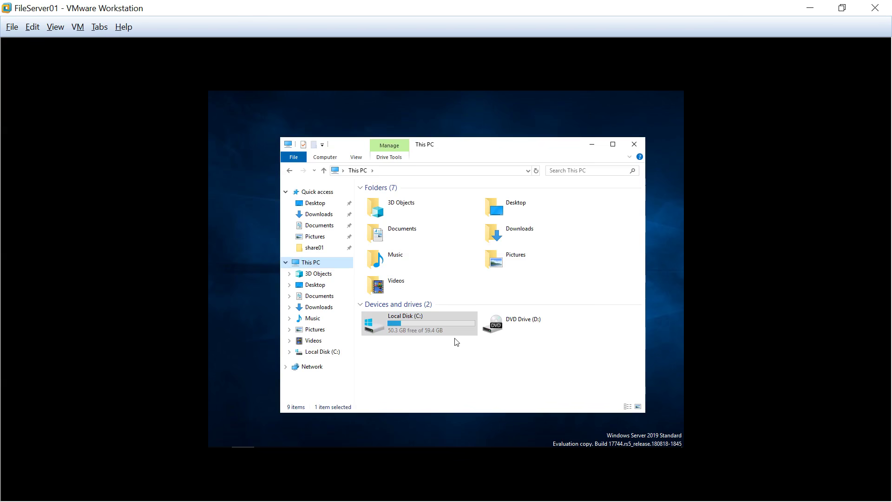
Step: On FileServer01, drill into Local Disk (C:) > Share > share01
{"action": "left_click", "coordinate": [415, 324]}
{"action": "double_click", "coordinate": [411, 325]}
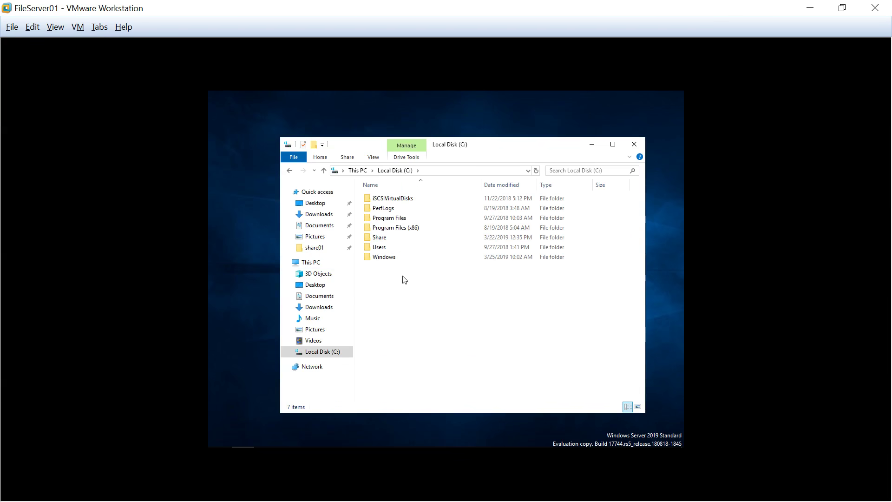
{"action": "double_click", "coordinate": [385, 237]}
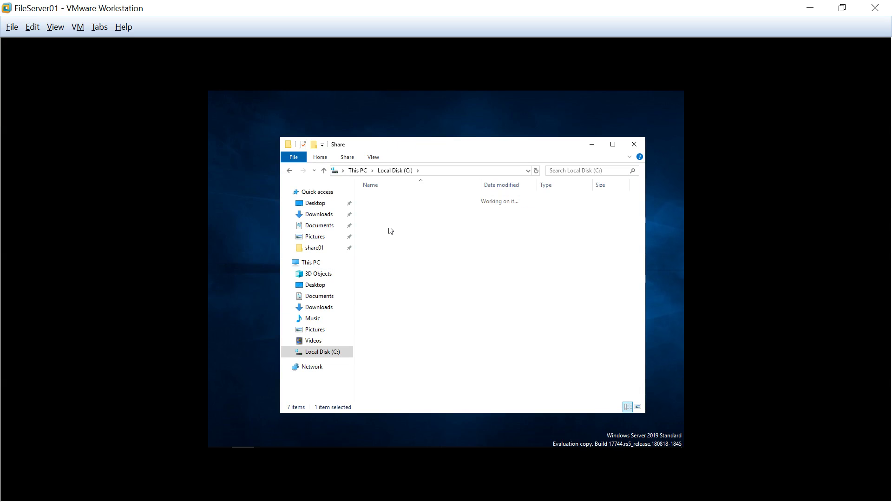
{"action": "double_click", "coordinate": [397, 204]}
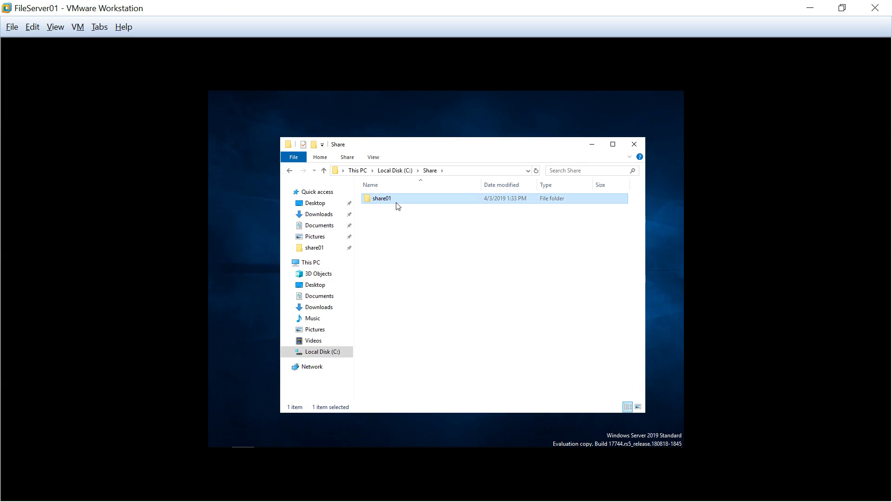
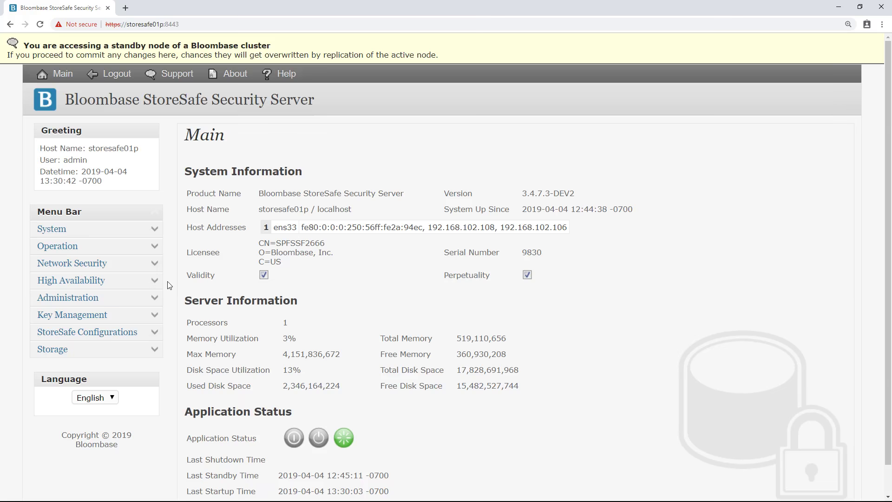
Step: Show the cluster status on the standby node and check storesafe01a is down, storesafe01p up
{"action": "left_click", "coordinate": [156, 282]}
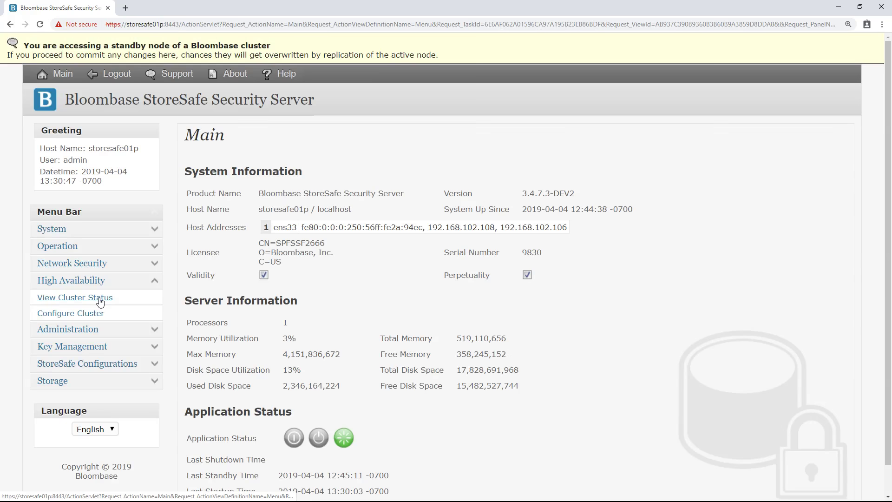
{"action": "left_click", "coordinate": [100, 301]}
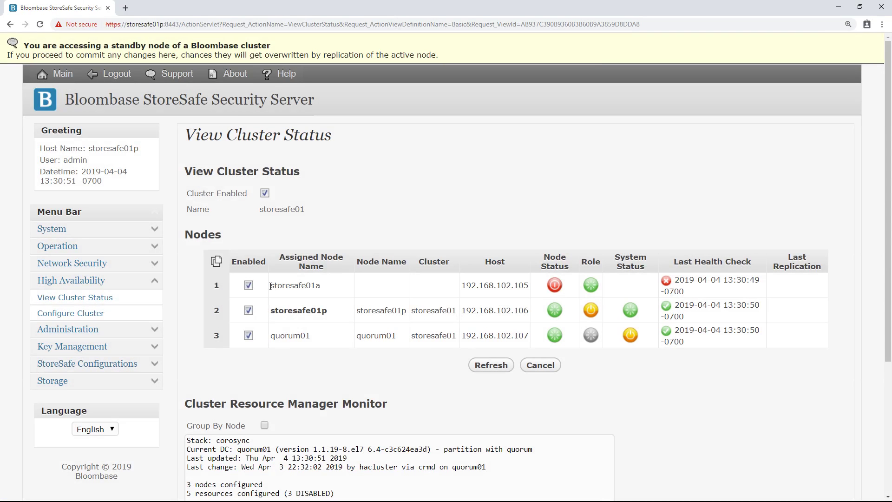
{"action": "left_click_drag", "start_coordinate": [271, 285], "coordinate": [329, 287]}
{"action": "left_click", "coordinate": [329, 287]}
{"action": "double_click", "coordinate": [570, 292]}
{"action": "left_click", "coordinate": [571, 291]}
{"action": "left_click_drag", "start_coordinate": [272, 309], "coordinate": [649, 315]}
{"action": "left_click", "coordinate": [649, 314]}
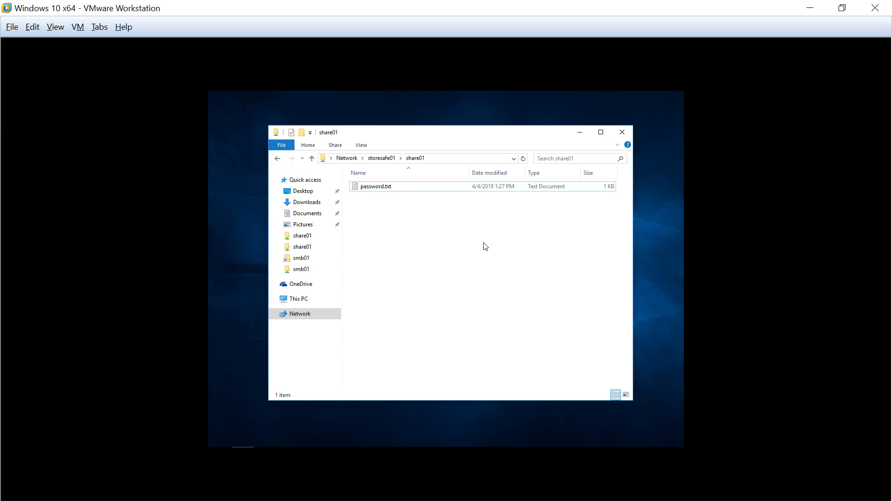
Step: Open password.txt from share01 and delete the password's last three letters
{"action": "left_click", "coordinate": [399, 187]}
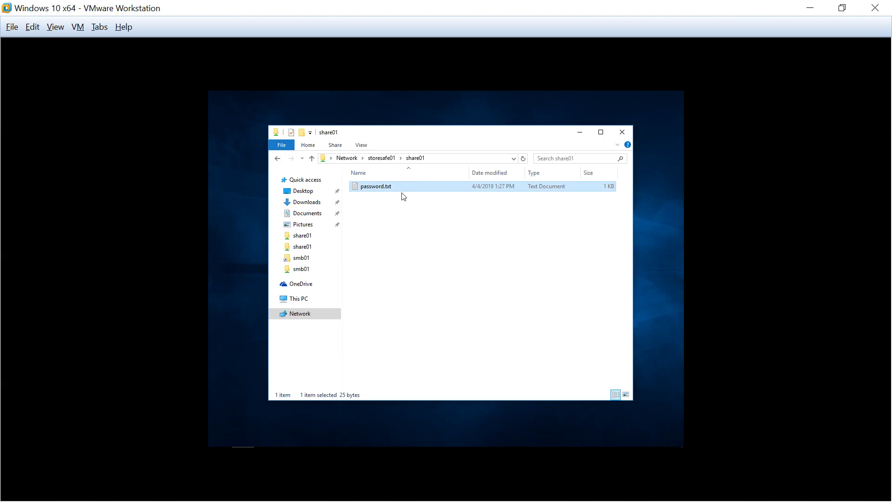
{"action": "double_click", "coordinate": [401, 186]}
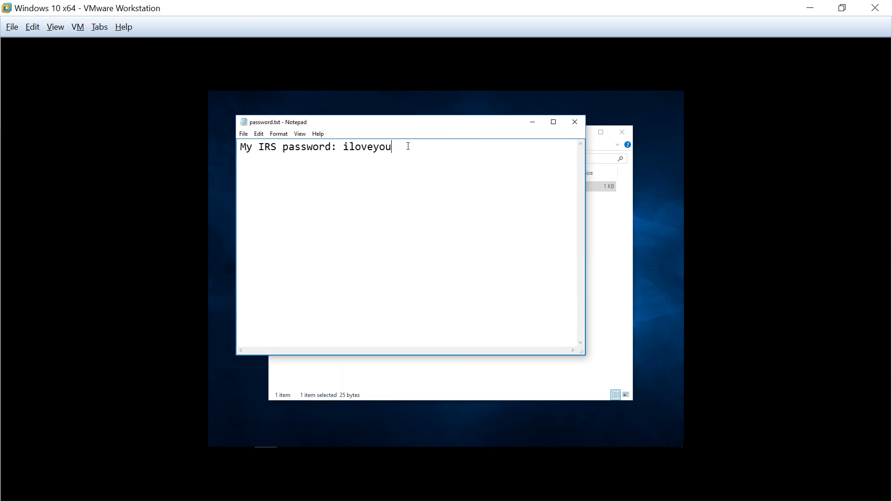
{"action": "left_click_drag", "start_coordinate": [406, 147], "coordinate": [238, 147]}
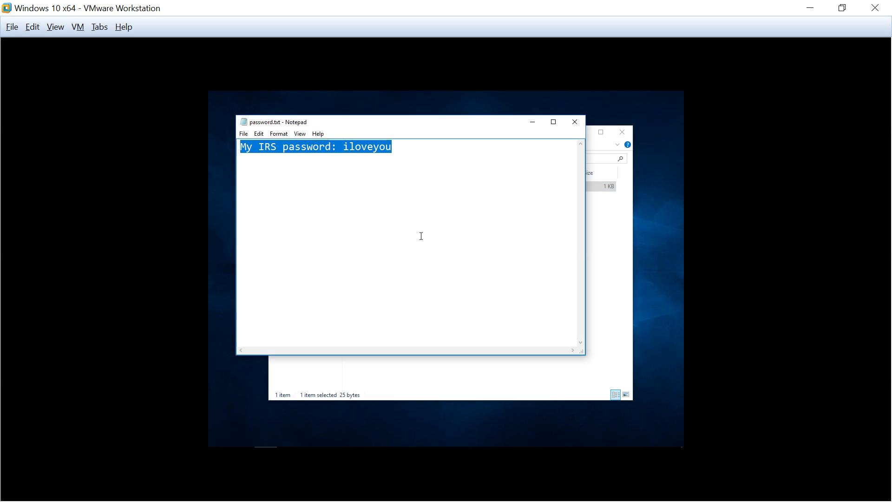
{"action": "left_click", "coordinate": [421, 236]}
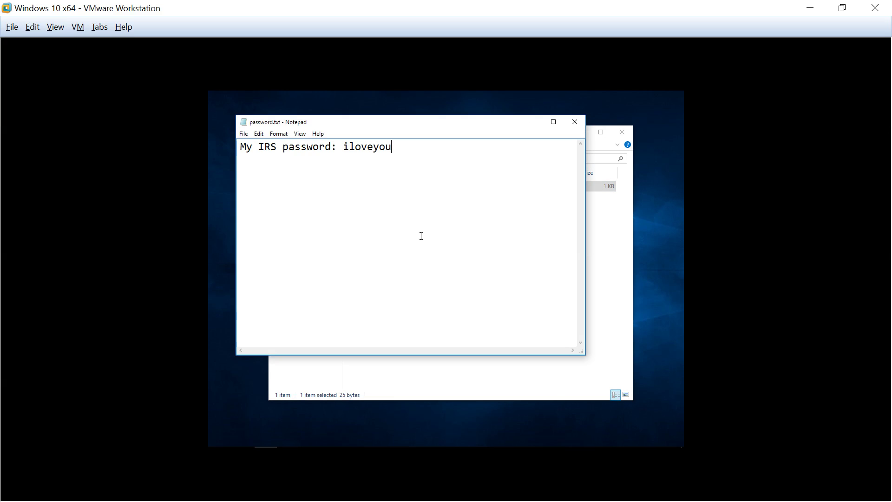
{"action": "key", "text": "BackSpace"}
{"action": "key", "text": "BackSpace"}
{"action": "key", "text": "BackSpace"}
Step: Save the shortened password file, close Notepad, and reopen it to confirm the edit
{"action": "left_click", "coordinate": [244, 135]}
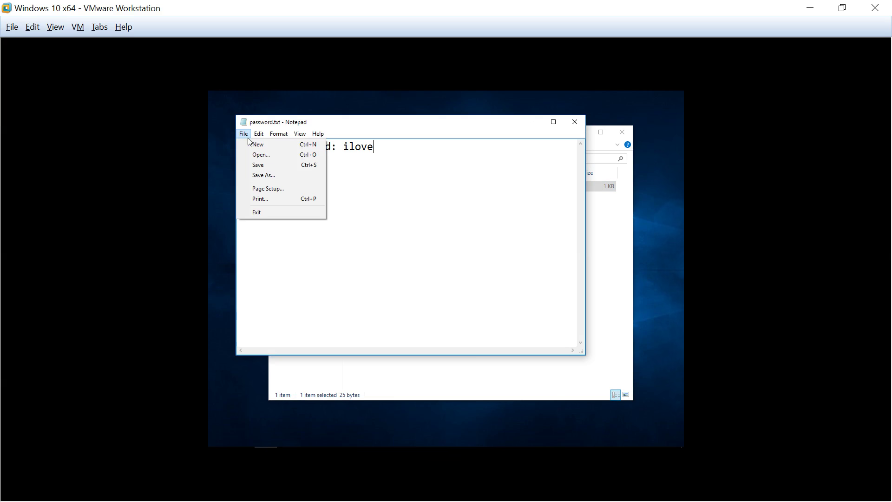
{"action": "left_click", "coordinate": [272, 165]}
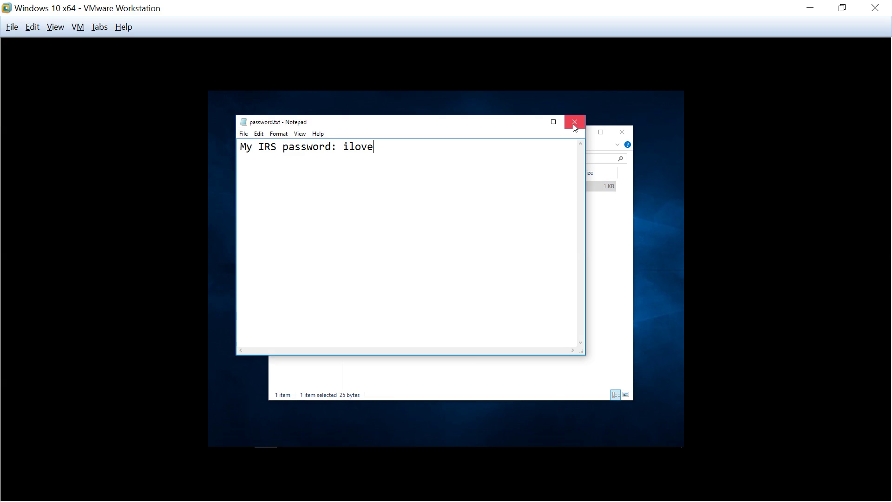
{"action": "key", "text": "alt+F4"}
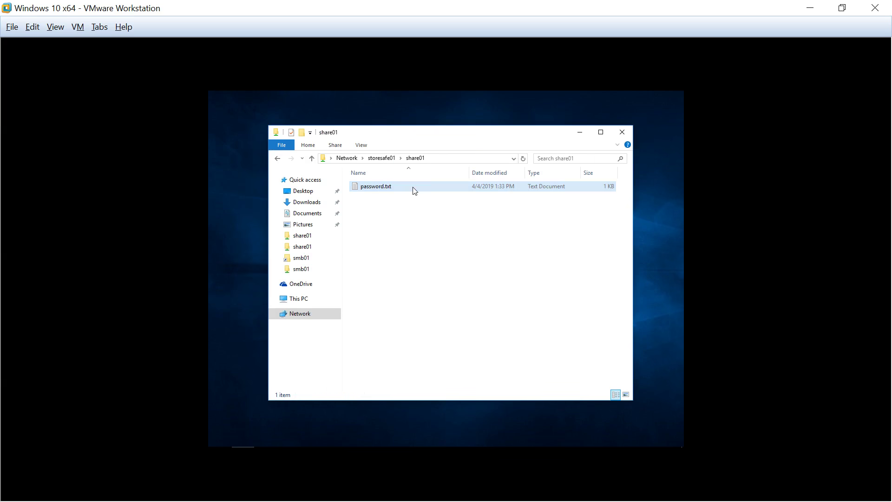
{"action": "double_click", "coordinate": [413, 187]}
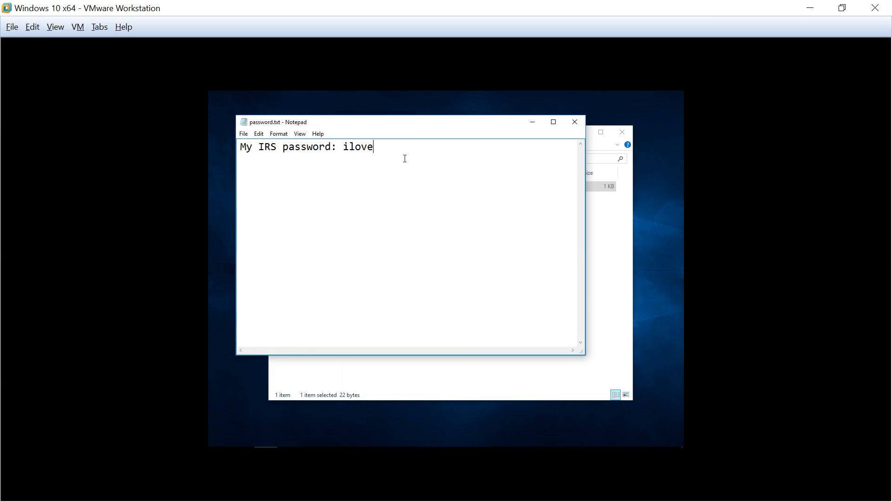
{"action": "left_click_drag", "start_coordinate": [405, 158], "coordinate": [234, 164]}
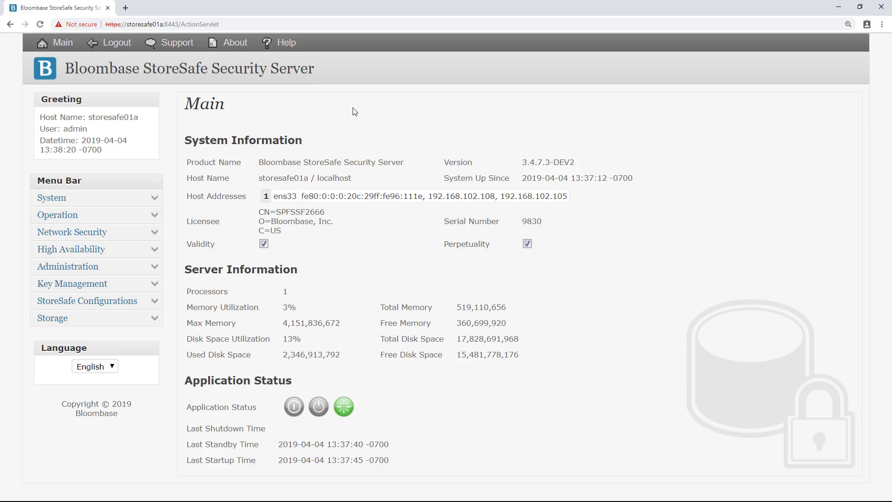
Step: Show the cluster status on storesafe01a and check storesafe01a is back up and active
{"action": "left_click", "coordinate": [154, 253]}
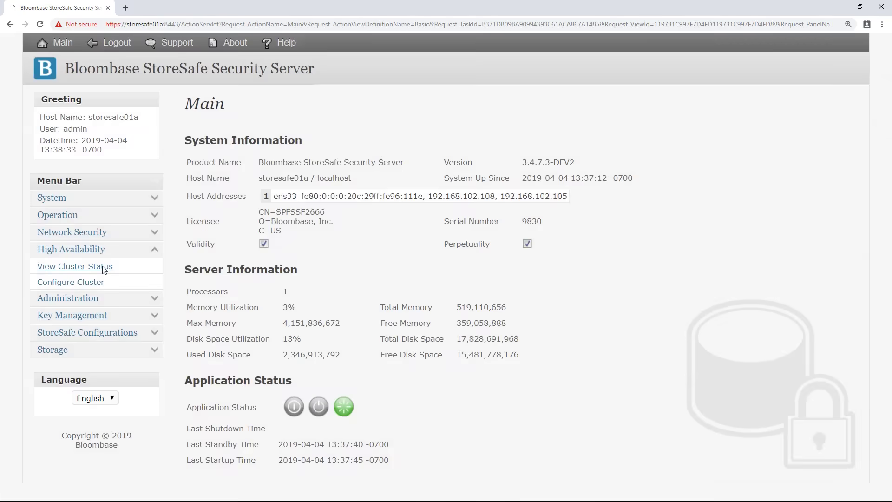
{"action": "left_click", "coordinate": [102, 267]}
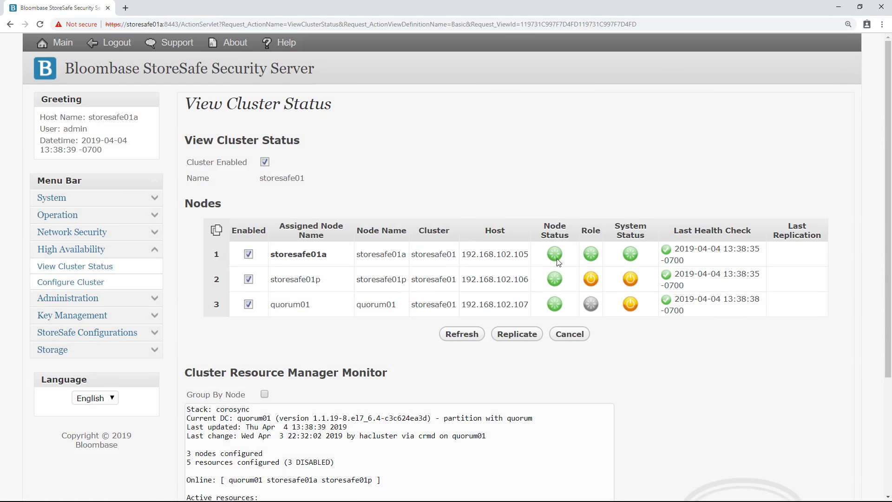
{"action": "left_click_drag", "start_coordinate": [269, 256], "coordinate": [642, 259]}
{"action": "left_click", "coordinate": [641, 258]}
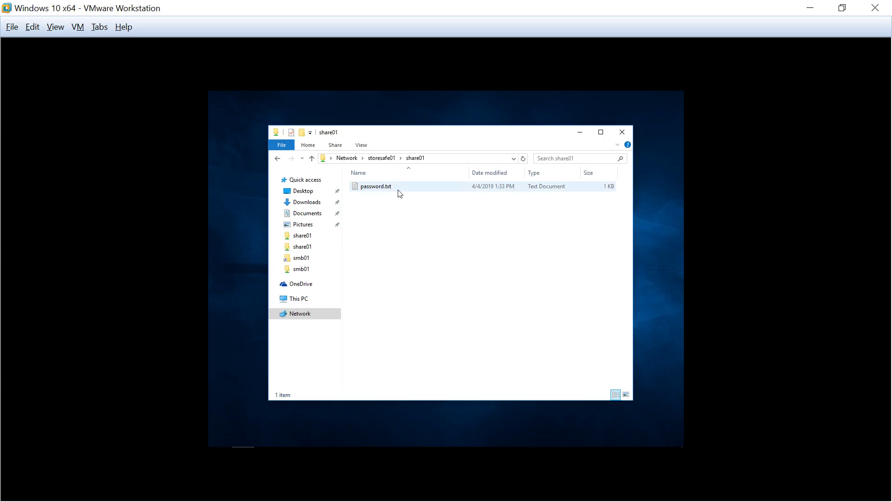
Step: Open password.txt, retype the missing ending of the password, and save it
{"action": "double_click", "coordinate": [399, 192]}
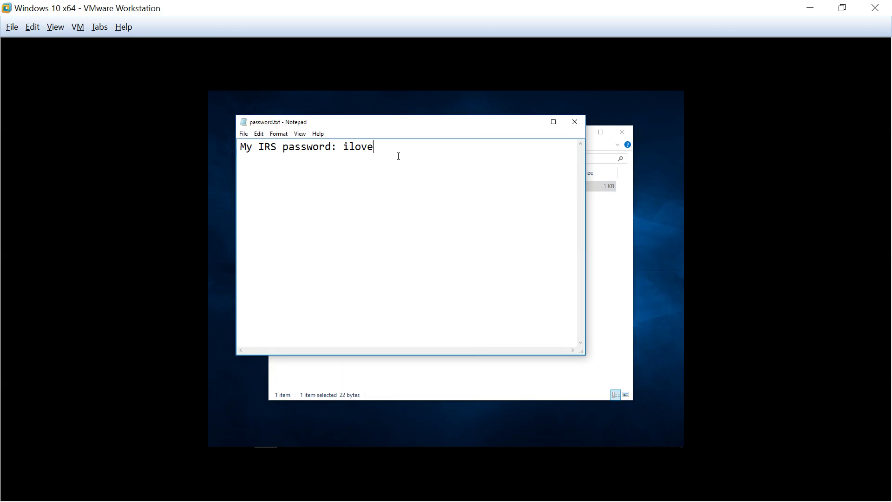
{"action": "key", "text": "BackSpace"}
{"action": "type", "text": "eyou"}
{"action": "left_click", "coordinate": [244, 136]}
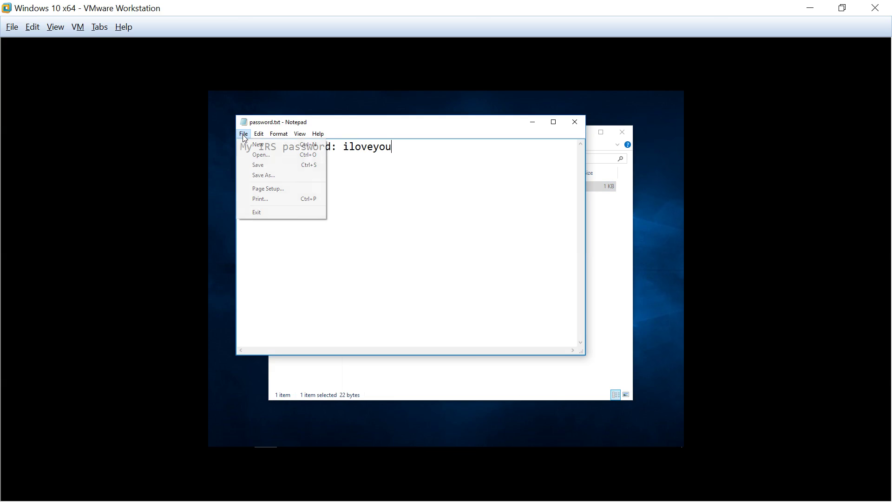
{"action": "left_click", "coordinate": [268, 169]}
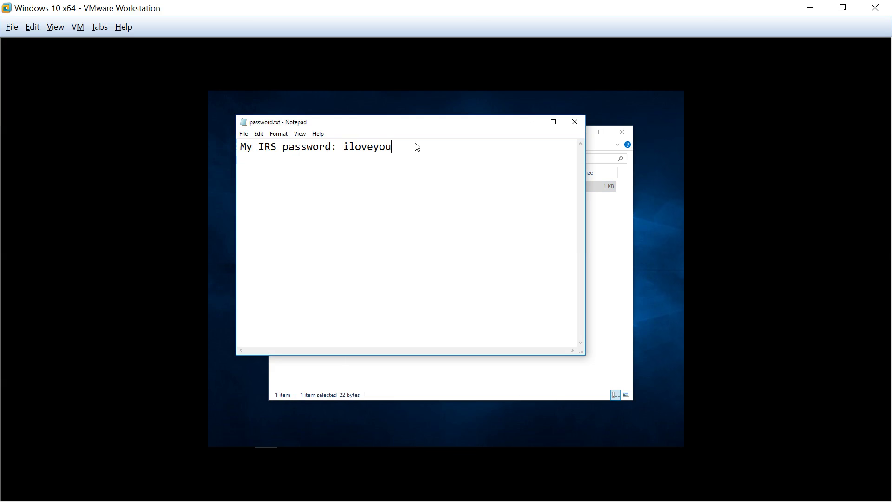
Step: Close and reopen password.txt to confirm the full-length password line persists
{"action": "left_click", "coordinate": [576, 123]}
{"action": "left_click", "coordinate": [400, 190]}
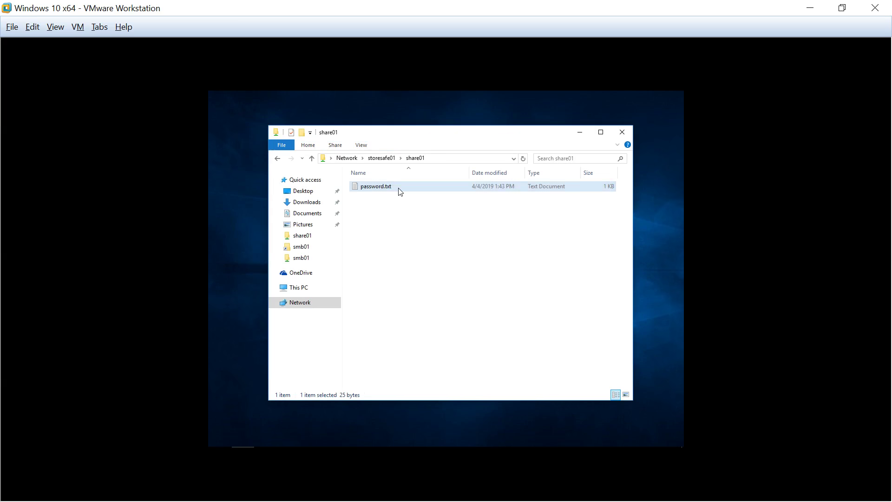
{"action": "double_click", "coordinate": [400, 188]}
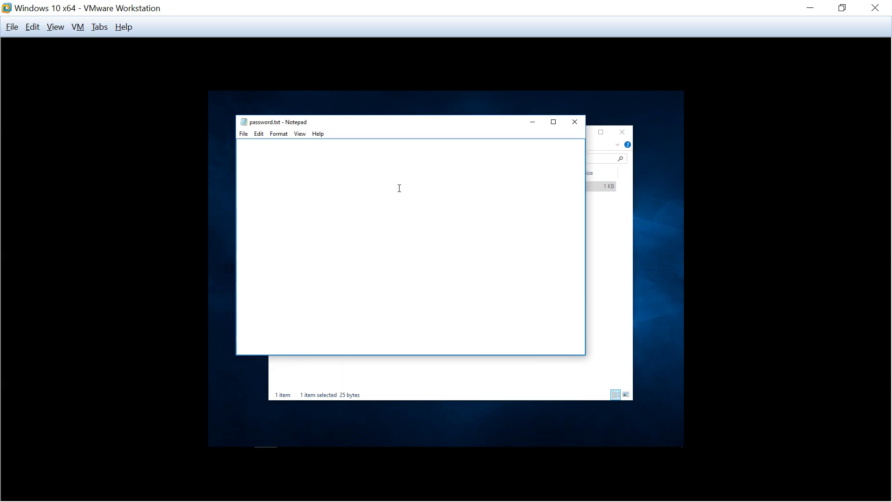
{"action": "left_click", "coordinate": [409, 146]}
{"action": "left_click_drag", "start_coordinate": [361, 148], "coordinate": [239, 155]}
{"action": "left_click", "coordinate": [486, 286]}
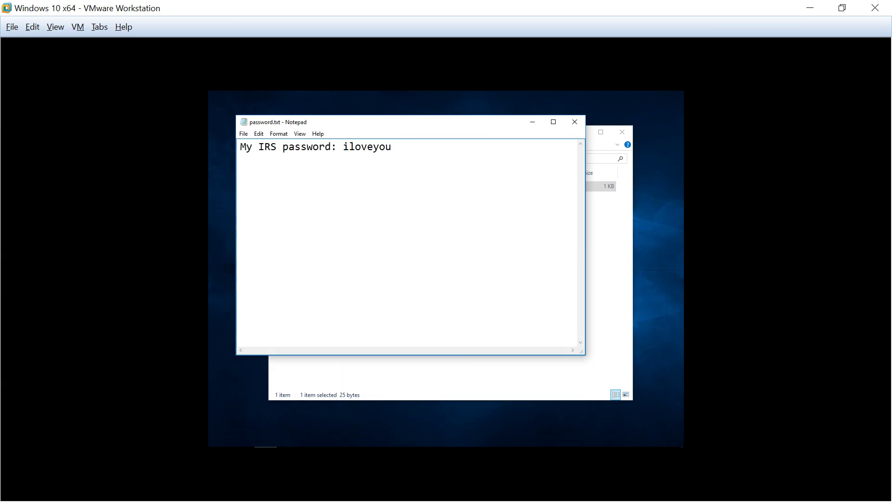